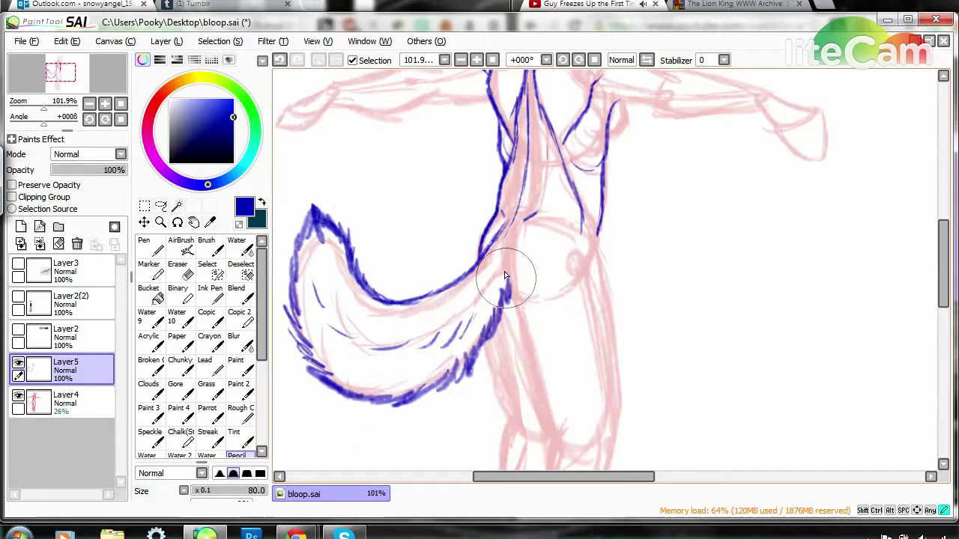
Outline the near leg's thigh in blue on Layer5, from the hip down to the knee over the red sketch
{"action": "scroll", "coordinate": [595, 221], "scroll_direction": "down", "scroll_amount": 6}
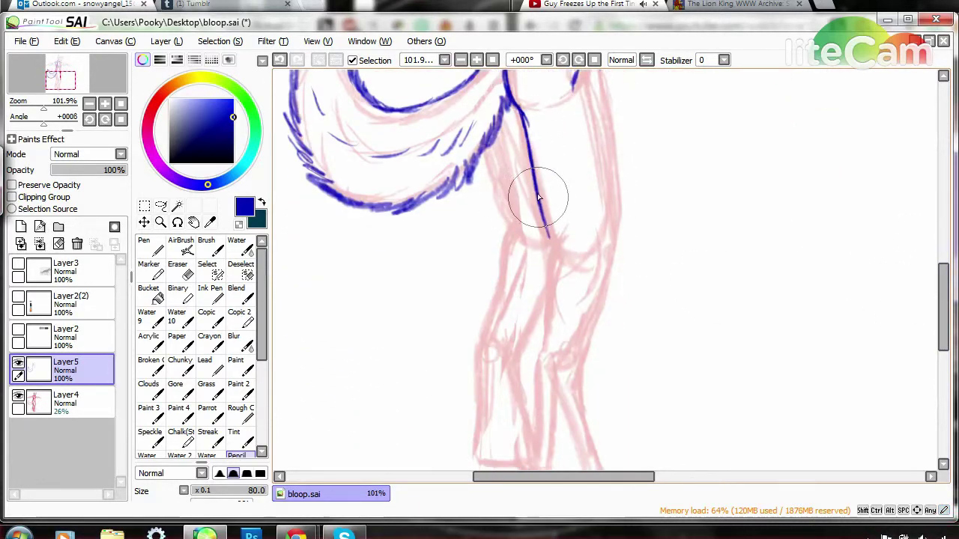
{"action": "left_click_drag", "start_coordinate": [538, 197], "coordinate": [553, 266]}
{"action": "scroll", "coordinate": [552, 266], "scroll_direction": "up", "scroll_amount": 2}
{"action": "left_click_drag", "start_coordinate": [601, 94], "coordinate": [612, 281]}
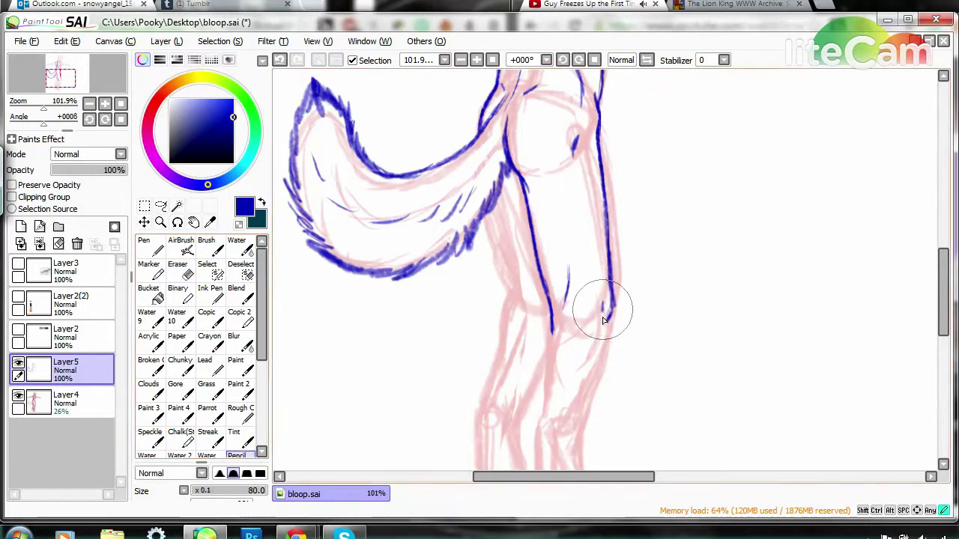
{"action": "key", "text": "ctrl+z"}
Outline the near leg's knee, calf, ankle and foot, cleaning up the overlapping lines
{"action": "left_click", "coordinate": [179, 269]}
{"action": "scroll", "coordinate": [553, 176], "scroll_direction": "down", "scroll_amount": 5}
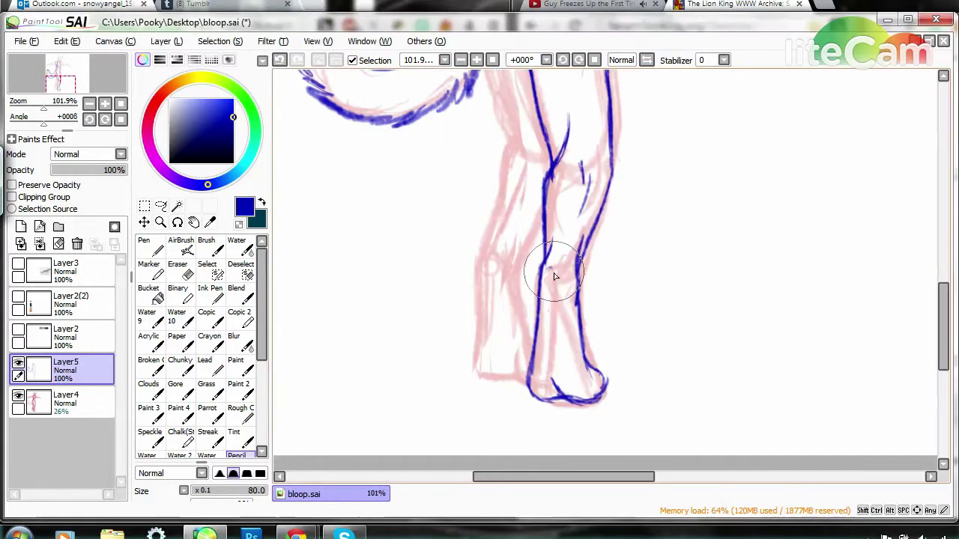
{"action": "scroll", "coordinate": [484, 340], "scroll_direction": "up", "scroll_amount": 1}
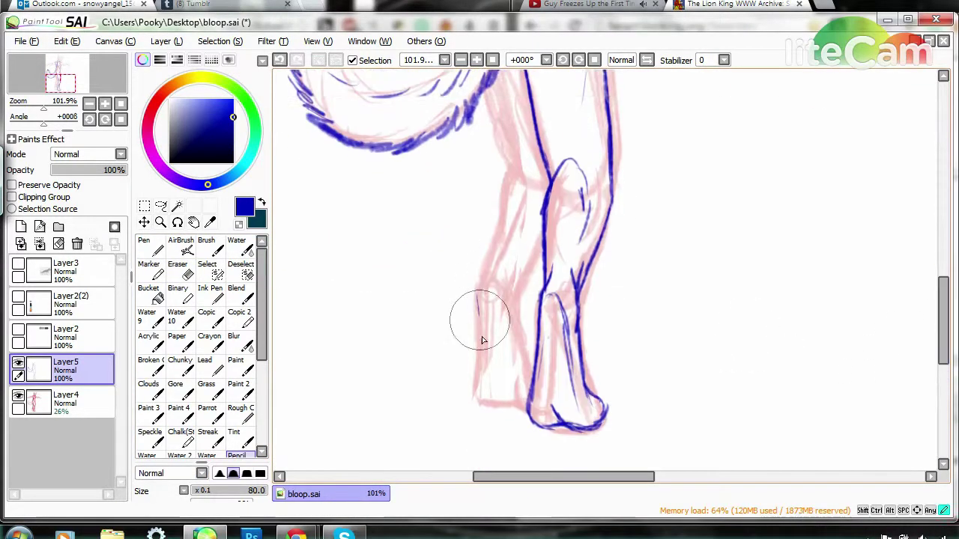
Outline the far leg in blue, including its foot, ankle, knee and the thigh beneath the tail
{"action": "scroll", "coordinate": [515, 308], "scroll_direction": "up", "scroll_amount": 4}
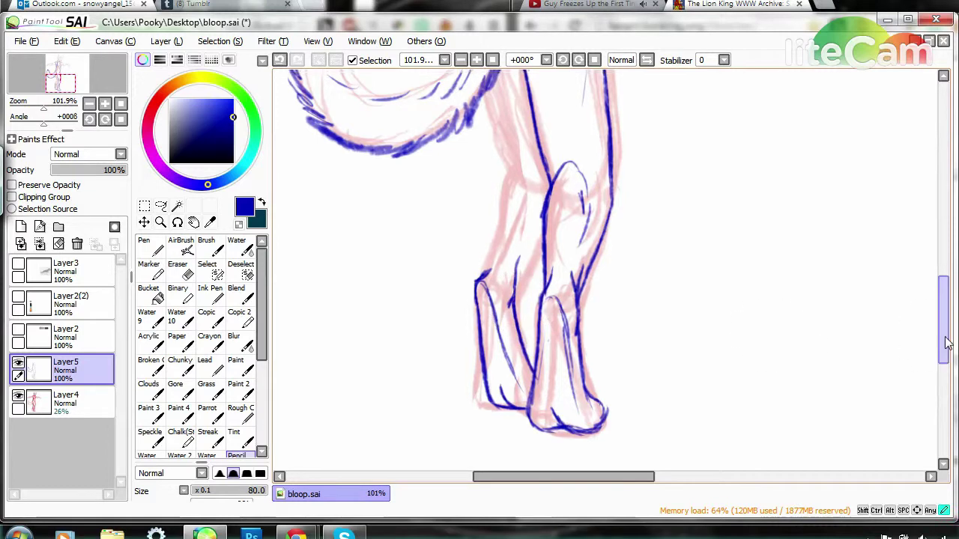
{"action": "scroll", "coordinate": [535, 371], "scroll_direction": "up", "scroll_amount": 2}
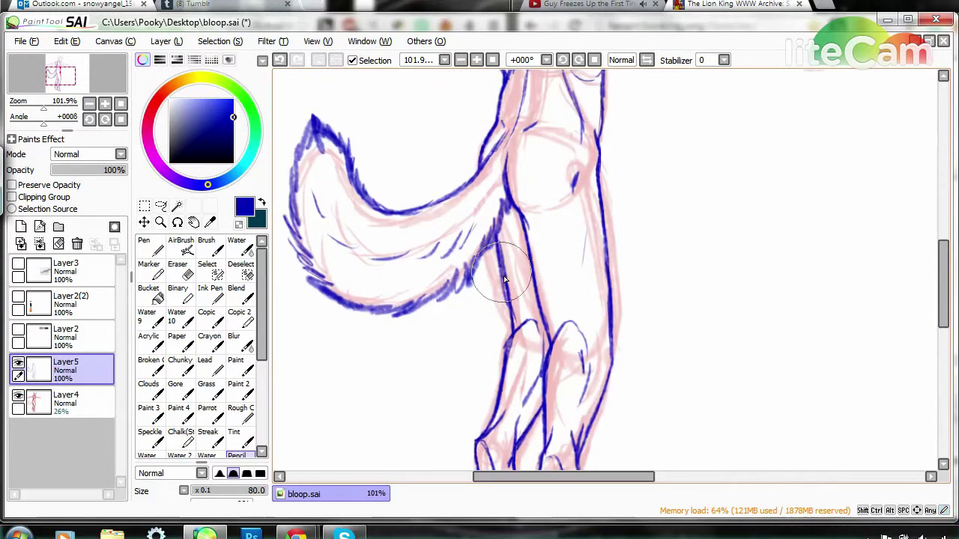
{"action": "left_click_drag", "start_coordinate": [942, 276], "coordinate": [942, 232]}
Outline the right shoulder, upper arm and forearm down to the wrist, and rough in the hand
{"action": "scroll", "coordinate": [588, 421], "scroll_direction": "right", "scroll_amount": 5}
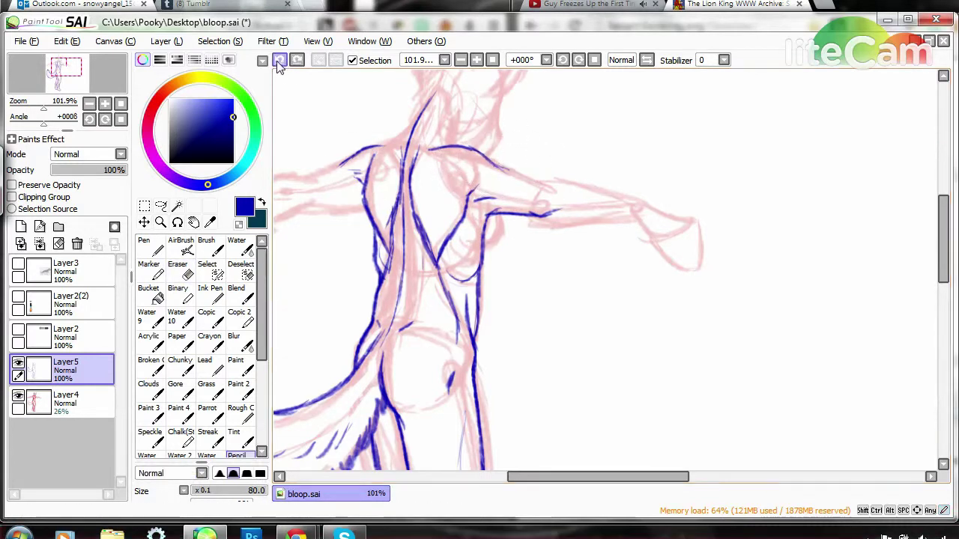
{"action": "mouse_move", "coordinate": [525, 262]}
{"action": "left_mouse_down"}
{"action": "mouse_move", "coordinate": [564, 308]}
{"action": "mouse_move", "coordinate": [576, 283]}
{"action": "left_mouse_up"}
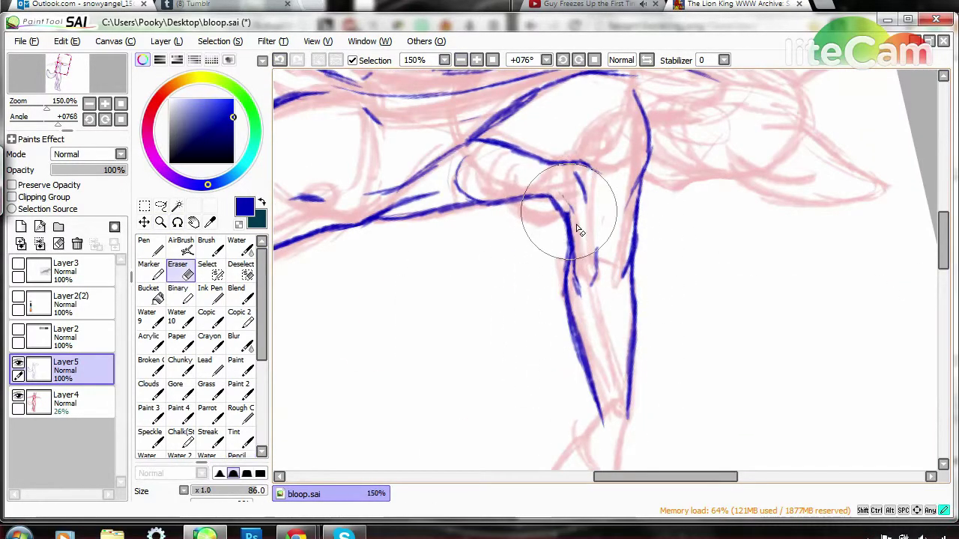
{"action": "scroll", "coordinate": [562, 300], "scroll_direction": "down", "scroll_amount": 4}
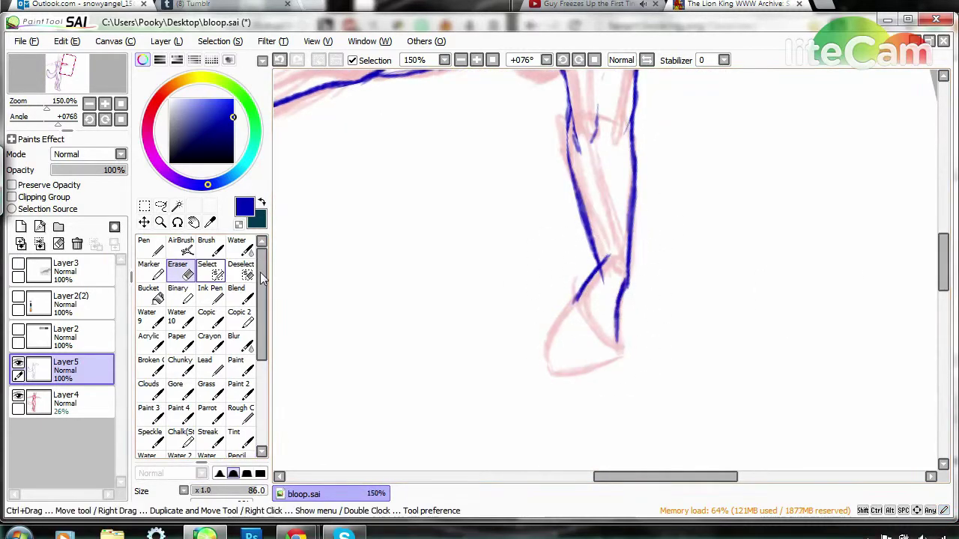
{"action": "key", "text": "e"}
{"action": "left_click_drag", "start_coordinate": [599, 262], "coordinate": [278, 353]}
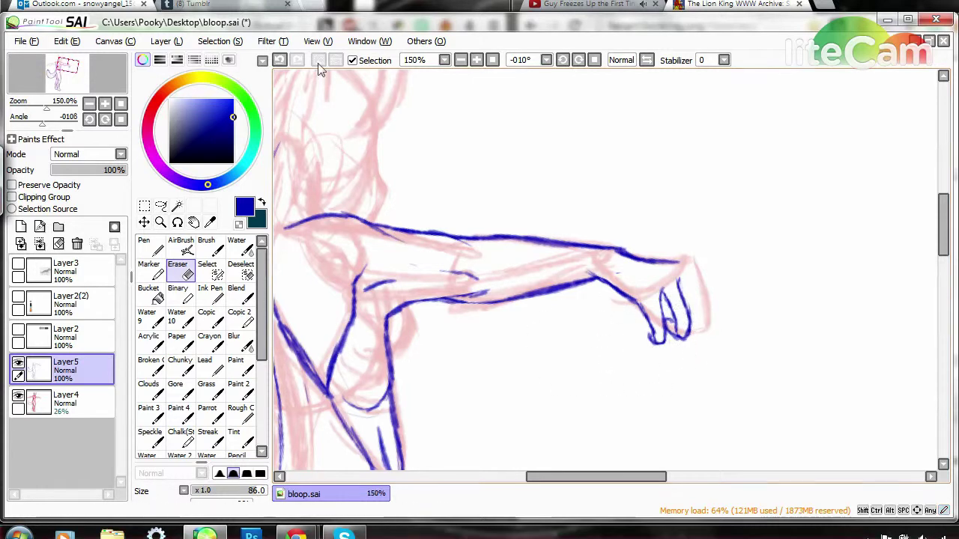
Redraw the right hand with four knuckles and curled fingers, and erase the thumb loop beneath them
{"action": "left_click", "coordinate": [245, 456]}
{"action": "left_click_drag", "start_coordinate": [683, 262], "coordinate": [713, 304]}
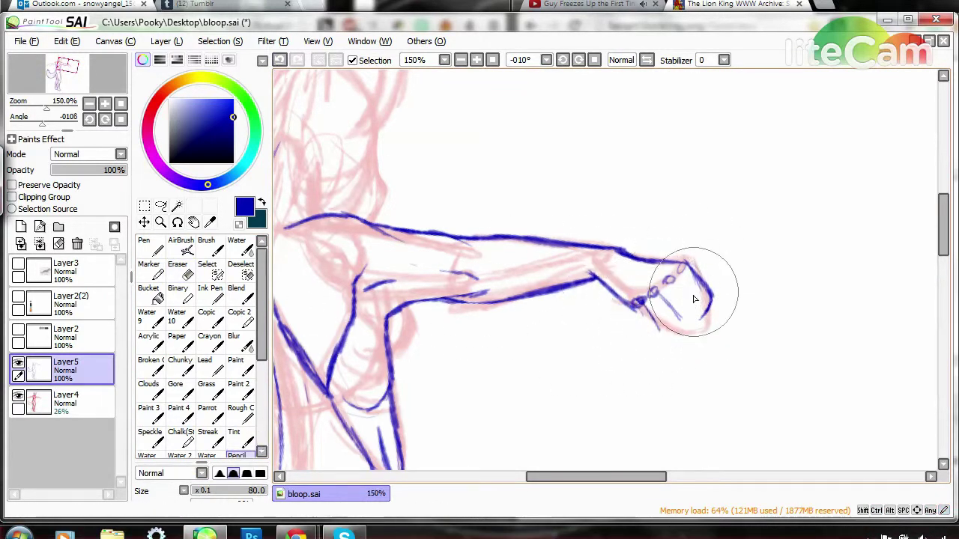
{"action": "left_click", "coordinate": [234, 438]}
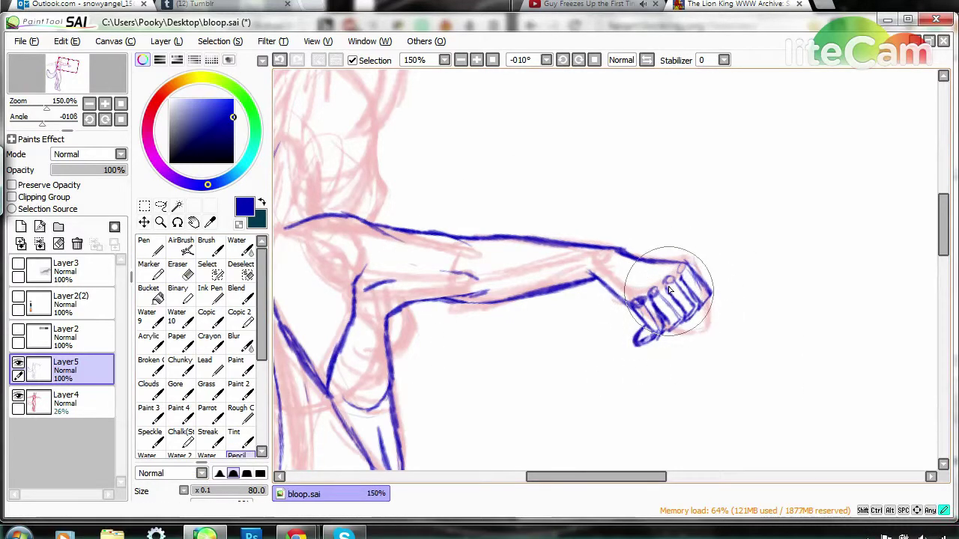
{"action": "key", "text": "Home"}
{"action": "key", "text": "e"}
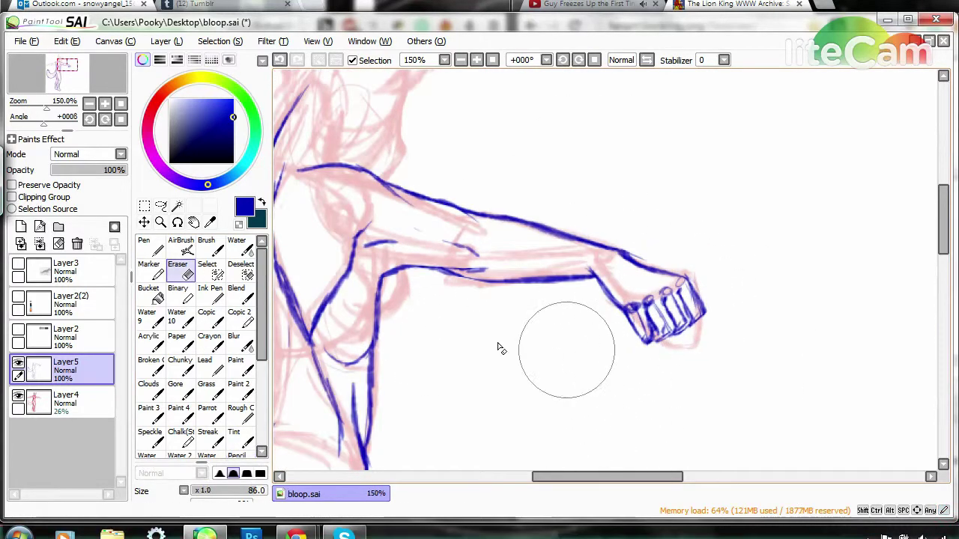
Outline the left arm with its elbow contour and draw the curled fingers of the left hand
{"action": "left_click_drag", "start_coordinate": [600, 477], "coordinate": [506, 477]}
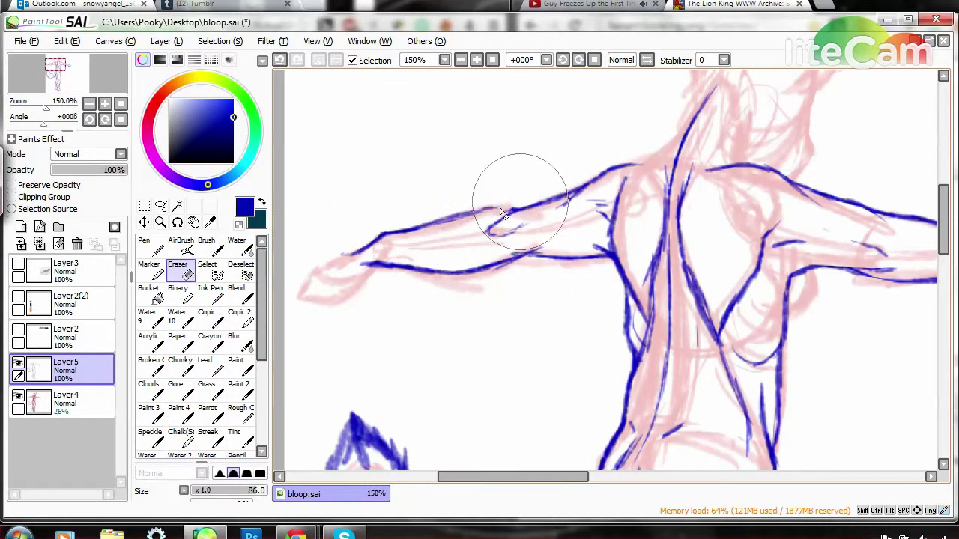
{"action": "left_click_drag", "start_coordinate": [433, 220], "coordinate": [489, 211]}
{"action": "left_click_drag", "start_coordinate": [566, 478], "coordinate": [543, 478]}
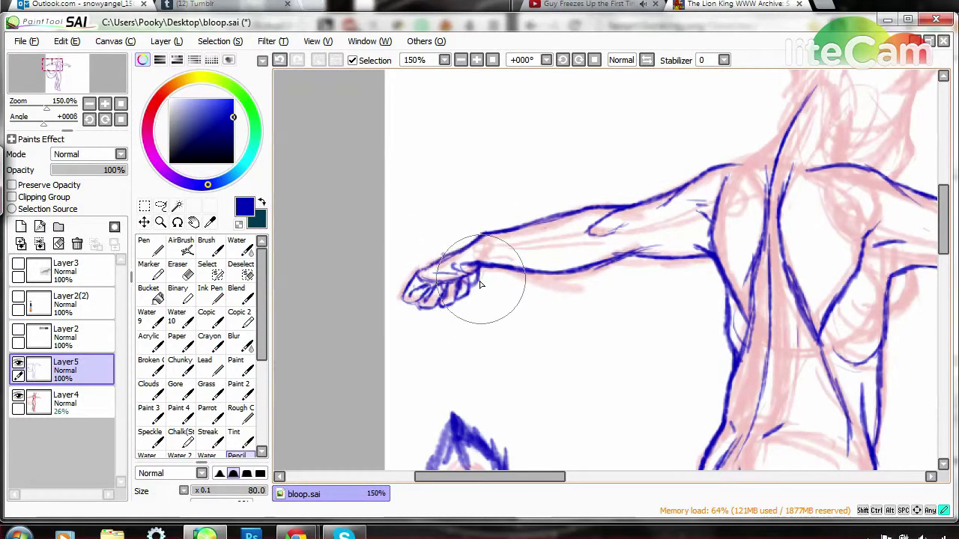
Outline the neck, the top of the head and both pointed ears over the red sketch
{"action": "key", "text": "h"}
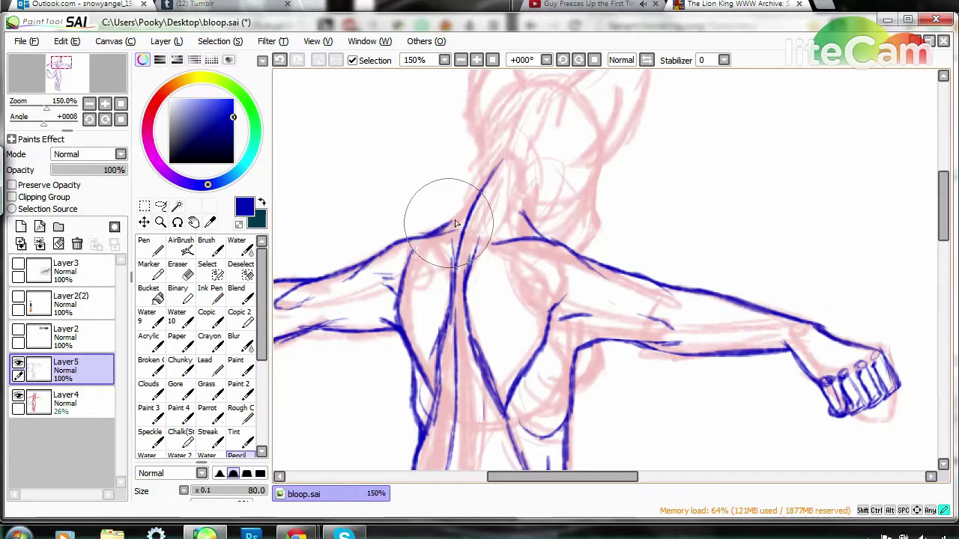
{"action": "scroll", "coordinate": [485, 146], "scroll_direction": "up", "scroll_amount": 2}
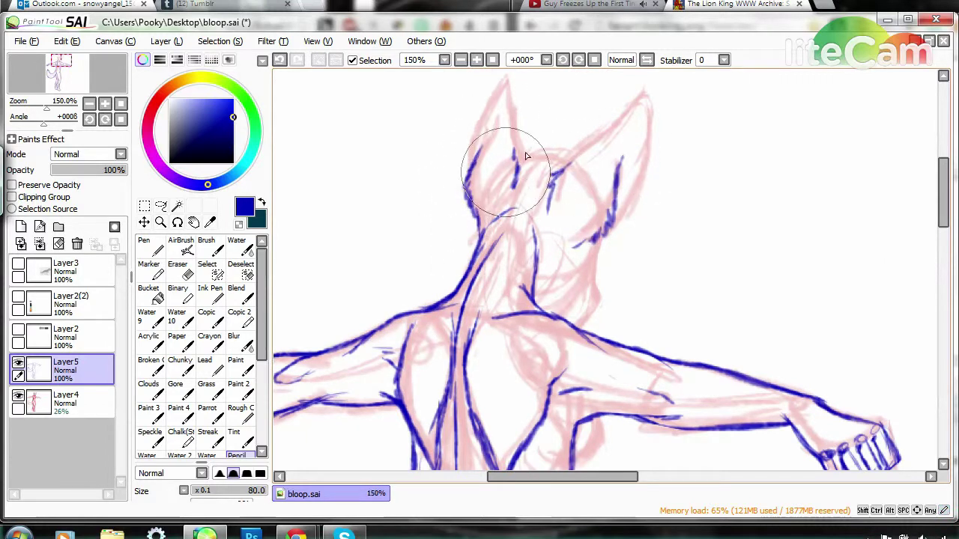
{"action": "left_click_drag", "start_coordinate": [525, 157], "coordinate": [573, 162]}
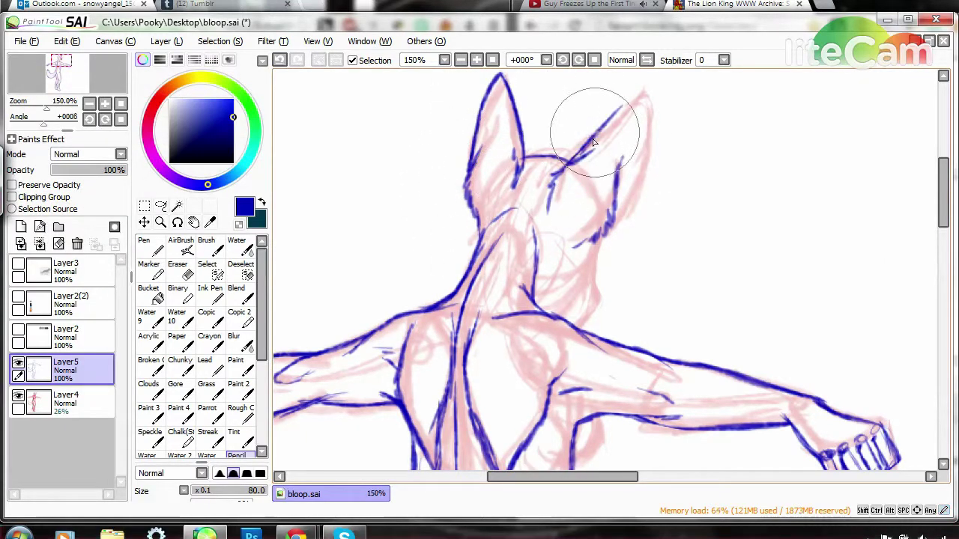
{"action": "left_click_drag", "start_coordinate": [597, 261], "coordinate": [548, 231]}
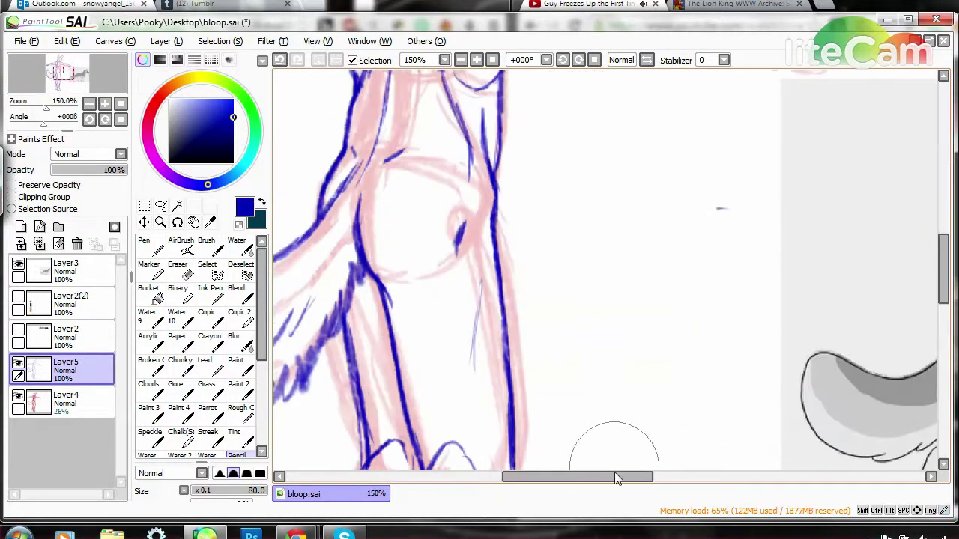
Draw the cheek fur and a jagged mane running from the head down the neck to the upper back
{"action": "mouse_move", "coordinate": [552, 477]}
{"action": "left_mouse_down"}
{"action": "mouse_move", "coordinate": [680, 477]}
{"action": "mouse_move", "coordinate": [565, 483]}
{"action": "left_mouse_up"}
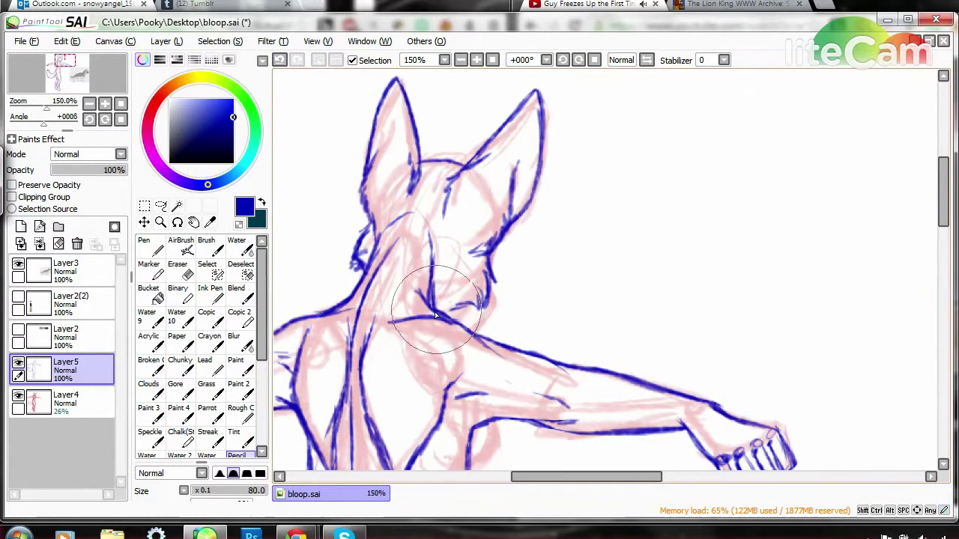
{"action": "mouse_move", "coordinate": [441, 268]}
{"action": "left_mouse_down"}
{"action": "mouse_move", "coordinate": [831, 319]}
{"action": "mouse_move", "coordinate": [809, 182]}
{"action": "mouse_move", "coordinate": [576, 156]}
{"action": "left_mouse_up"}
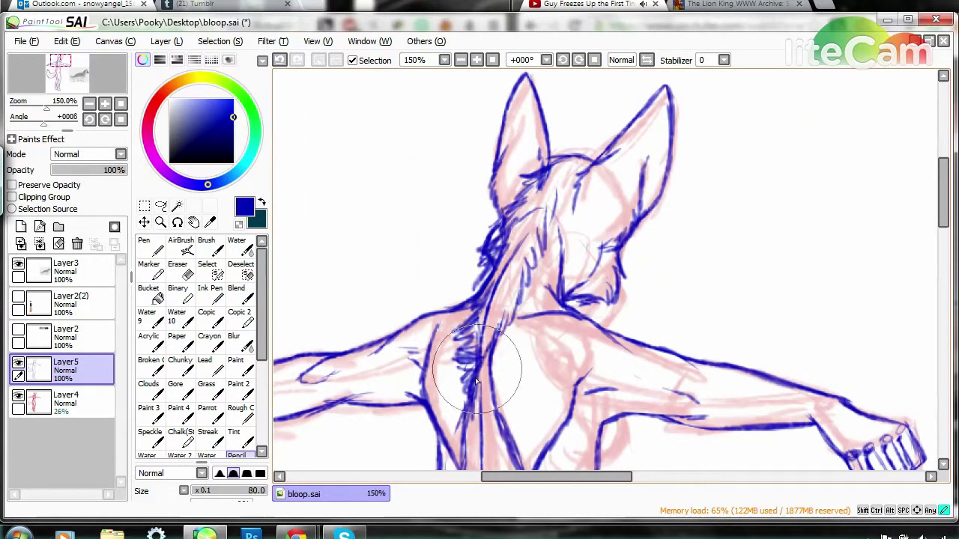
Draw the curved contour under the buttocks and a second curved line across the near thigh
{"action": "scroll", "coordinate": [664, 299], "scroll_direction": "down", "scroll_amount": 3}
{"action": "mouse_move", "coordinate": [569, 477]}
{"action": "left_mouse_down"}
{"action": "mouse_move", "coordinate": [556, 475]}
{"action": "mouse_move", "coordinate": [685, 477]}
{"action": "left_mouse_up"}
{"action": "scroll", "coordinate": [600, 300], "scroll_direction": "down", "scroll_amount": 5}
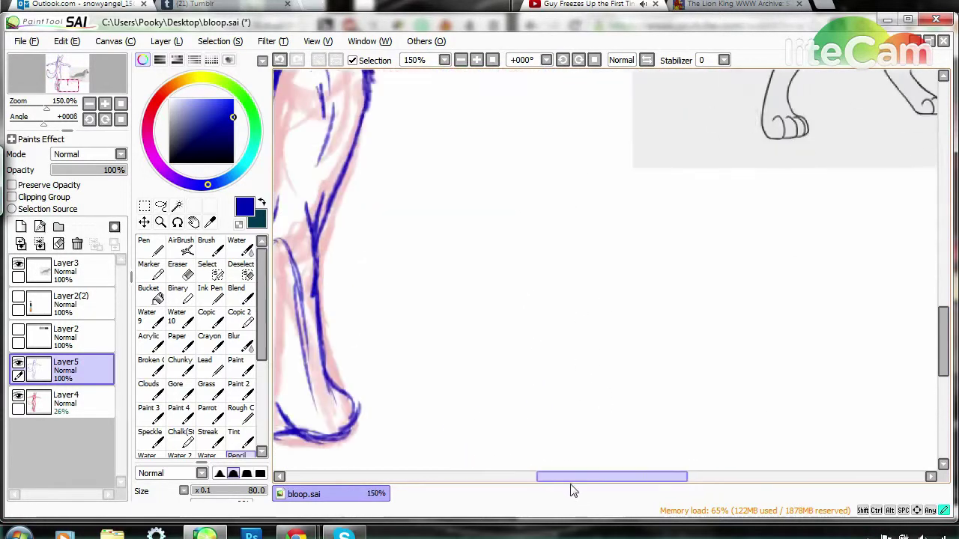
{"action": "scroll", "coordinate": [349, 384], "scroll_direction": "up", "scroll_amount": 3}
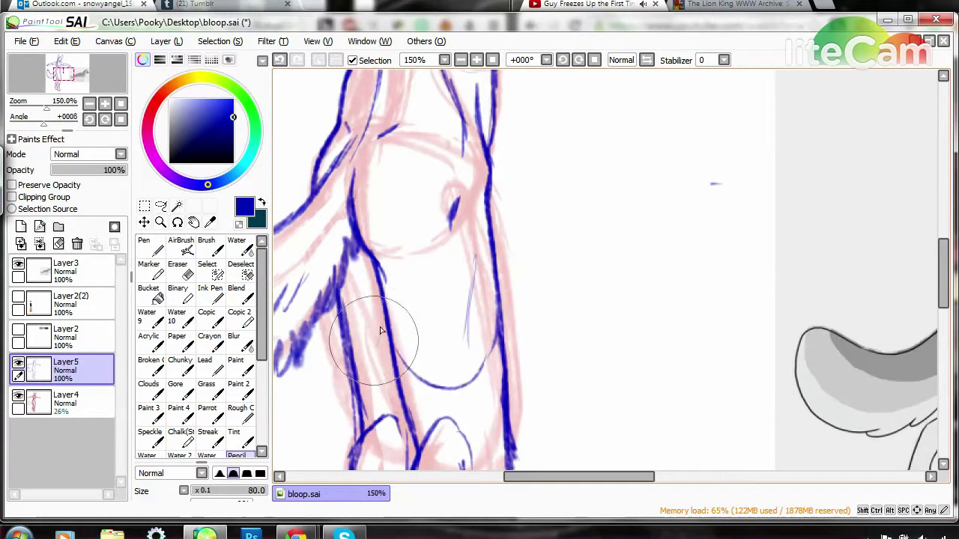
{"action": "scroll", "coordinate": [381, 330], "scroll_direction": "left", "scroll_amount": 2}
{"action": "scroll", "coordinate": [482, 316], "scroll_direction": "left", "scroll_amount": 3}
{"action": "scroll", "coordinate": [574, 375], "scroll_direction": "right", "scroll_amount": 5}
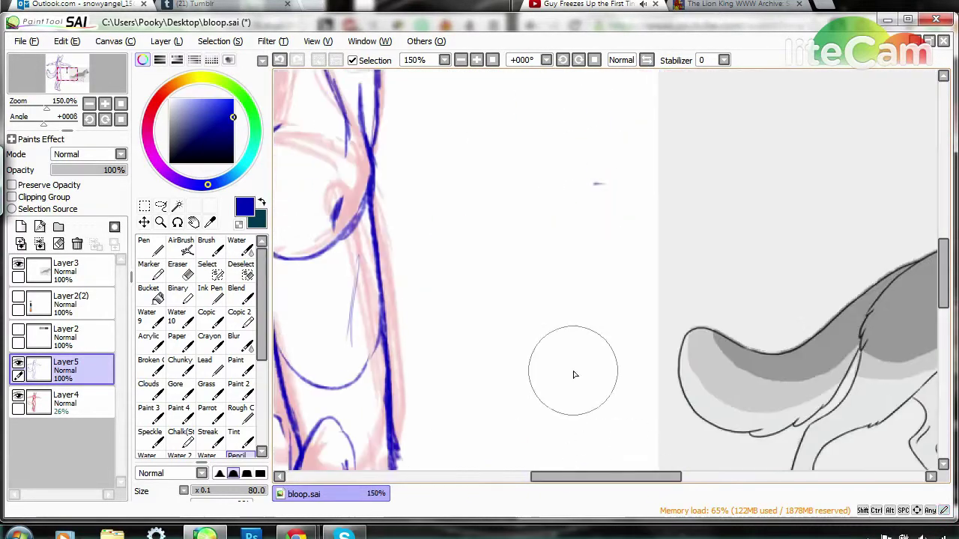
Add short fur tufts around both elbows of the outstretched arms
{"action": "scroll", "coordinate": [574, 374], "scroll_direction": "left", "scroll_amount": 5}
{"action": "scroll", "coordinate": [594, 479], "scroll_direction": "right", "scroll_amount": 2}
{"action": "scroll", "coordinate": [594, 480], "scroll_direction": "right", "scroll_amount": 3}
{"action": "scroll", "coordinate": [642, 449], "scroll_direction": "left", "scroll_amount": 3}
{"action": "scroll", "coordinate": [663, 165], "scroll_direction": "up", "scroll_amount": 4}
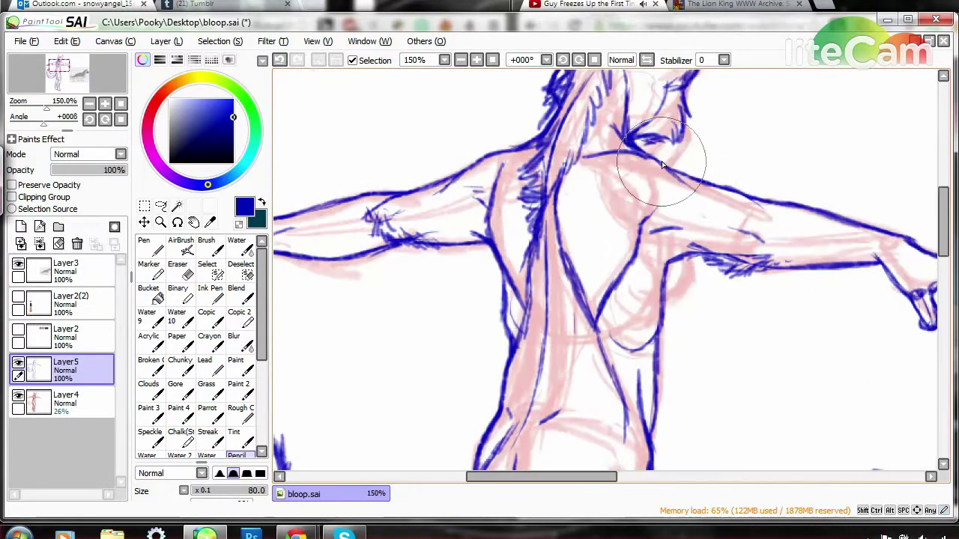
Draw a curved marking line from the right shoulder down toward the side of the torso, using the canine reference
{"action": "scroll", "coordinate": [467, 173], "scroll_direction": "down", "scroll_amount": 4}
{"action": "scroll", "coordinate": [595, 480], "scroll_direction": "right", "scroll_amount": 5}
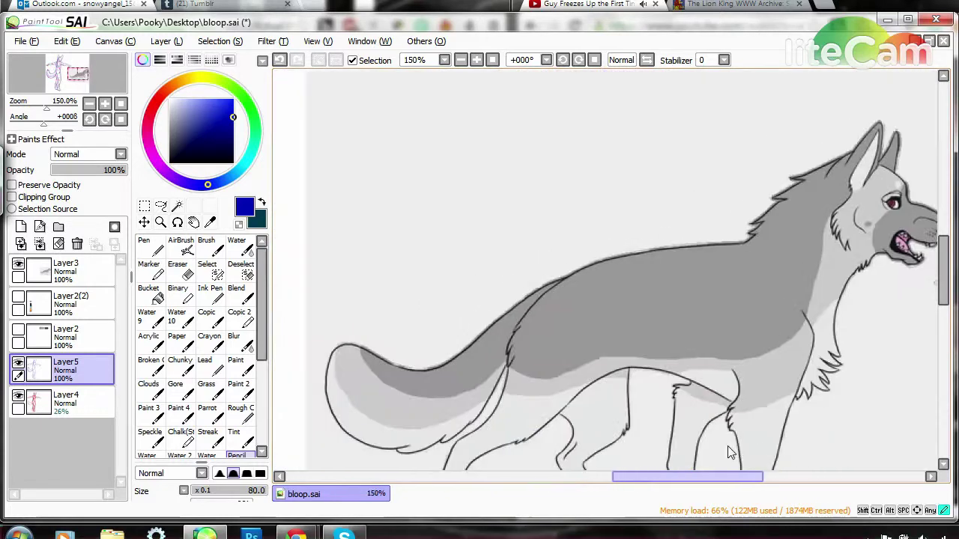
{"action": "scroll", "coordinate": [717, 455], "scroll_direction": "left", "scroll_amount": 1}
{"action": "scroll", "coordinate": [718, 454], "scroll_direction": "left", "scroll_amount": 5}
{"action": "scroll", "coordinate": [463, 204], "scroll_direction": "up", "scroll_amount": 3}
{"action": "scroll", "coordinate": [495, 164], "scroll_direction": "down", "scroll_amount": 2}
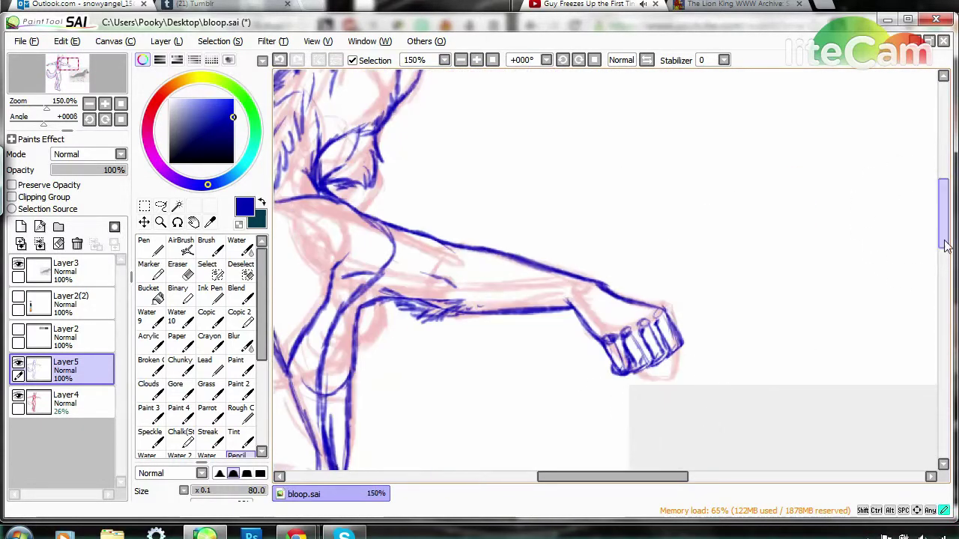
{"action": "scroll", "coordinate": [507, 253], "scroll_direction": "down", "scroll_amount": 2}
{"action": "scroll", "coordinate": [413, 172], "scroll_direction": "up", "scroll_amount": 4}
{"action": "scroll", "coordinate": [772, 463], "scroll_direction": "right", "scroll_amount": 5}
{"action": "scroll", "coordinate": [772, 463], "scroll_direction": "right", "scroll_amount": 1}
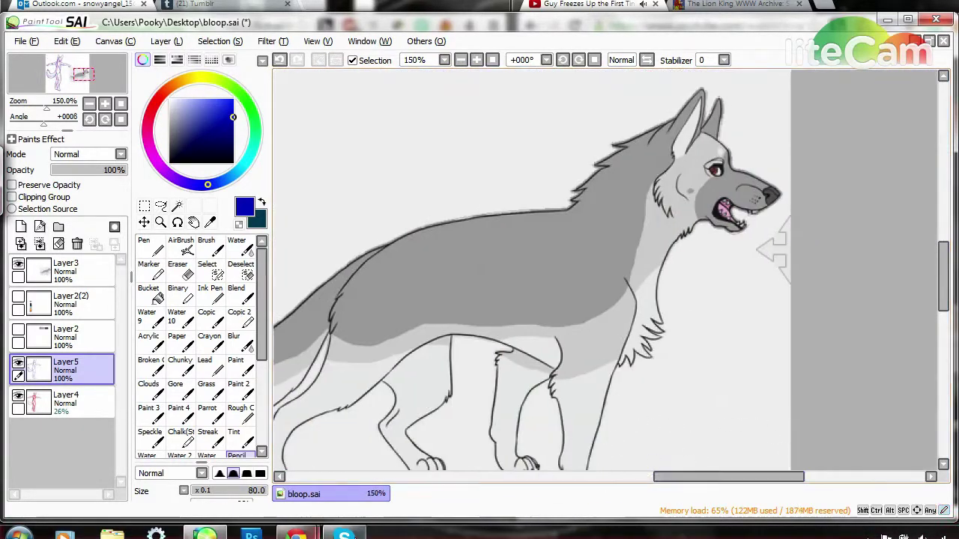
{"action": "key", "text": "alt+Tab"}
{"action": "key", "text": "alt+Tab"}
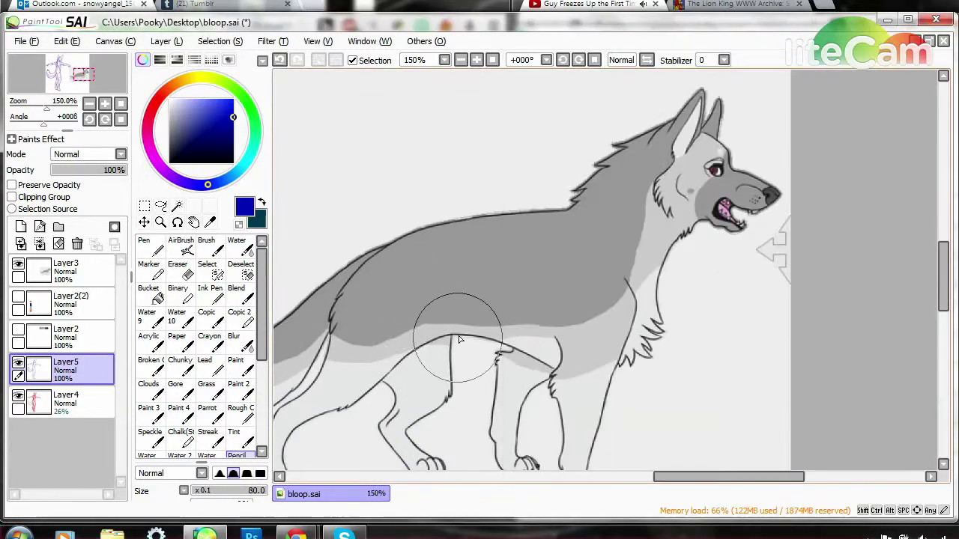
Lower Layer5's opacity to 43%, hide the red sketch on Layer4 and show the colour palette on Layer2(2)
{"action": "key", "text": "ctrl+minus"}
{"action": "key", "text": "ctrl+minus"}
{"action": "key", "text": "ctrl+minus"}
{"action": "key", "text": "ctrl+minus"}
{"action": "left_click_drag", "start_coordinate": [112, 170], "coordinate": [83, 170]}
{"action": "left_click", "coordinate": [18, 297]}
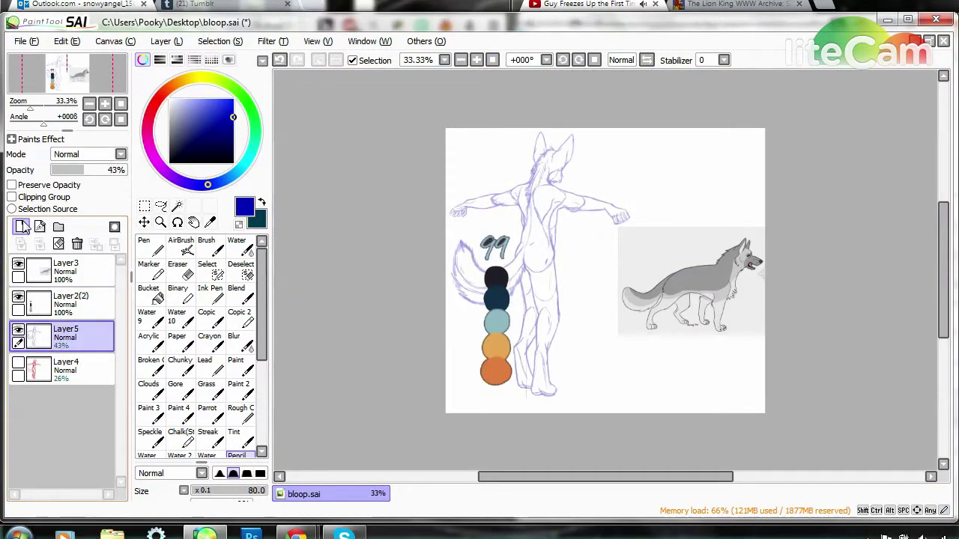
Add a new layer above Layer5, sample the light orange from the palette and hide Layer2(2)
{"action": "left_click", "coordinate": [22, 227]}
{"action": "left_click", "coordinate": [19, 300]}
{"action": "scroll", "coordinate": [570, 476], "scroll_direction": "right", "scroll_amount": 1}
{"action": "left_click", "coordinate": [19, 300]}
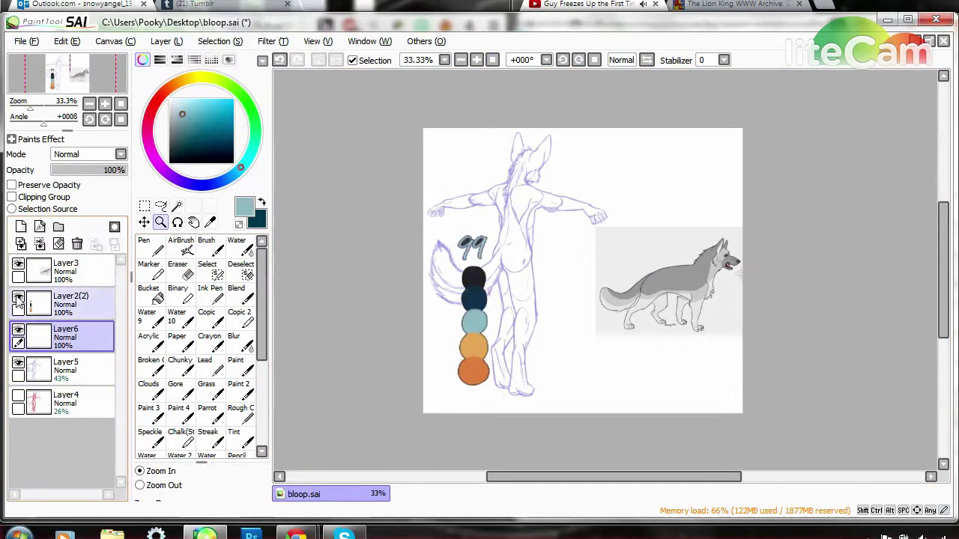
{"action": "left_click", "coordinate": [473, 346], "text": "alt"}
{"action": "left_click", "coordinate": [19, 299]}
Paint a first light orange Pen stroke along the left ear's outer edge and place Layer6 beneath Layer5
{"action": "left_click_drag", "start_coordinate": [468, 131], "coordinate": [599, 199]}
{"action": "left_click", "coordinate": [144, 247]}
{"action": "mouse_move", "coordinate": [511, 208]}
{"action": "left_mouse_down"}
{"action": "mouse_move", "coordinate": [496, 244]}
{"action": "mouse_move", "coordinate": [498, 292]}
{"action": "left_mouse_up"}
{"action": "left_click_drag", "start_coordinate": [83, 371], "coordinate": [89, 319]}
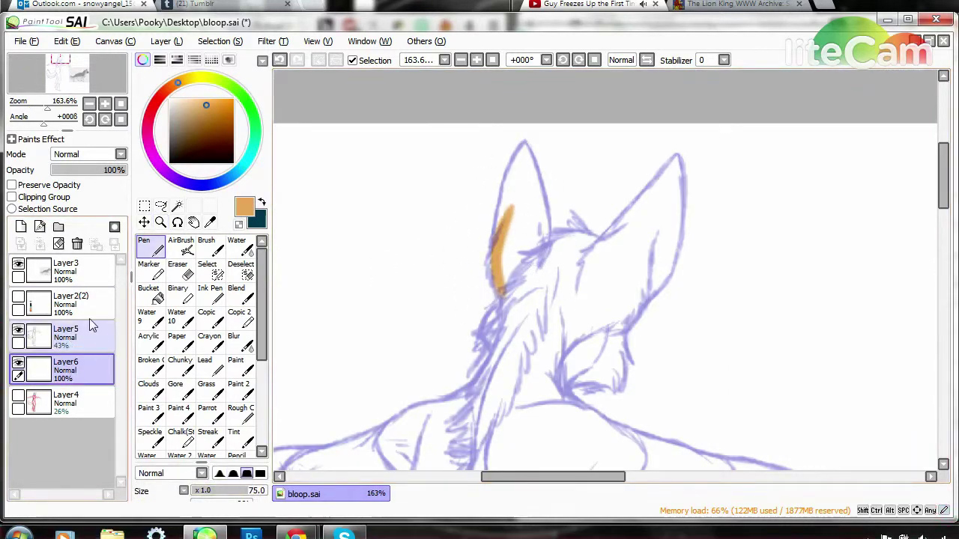
Fill the left ear with light orange on Layer6 using the Pen, keeping inside the sketch outline
{"action": "scroll", "coordinate": [439, 242], "scroll_direction": "up", "scroll_amount": 4}
{"action": "mouse_move", "coordinate": [439, 242]}
{"action": "left_mouse_down"}
{"action": "mouse_move", "coordinate": [370, 221]}
{"action": "mouse_move", "coordinate": [445, 146]}
{"action": "left_mouse_up"}
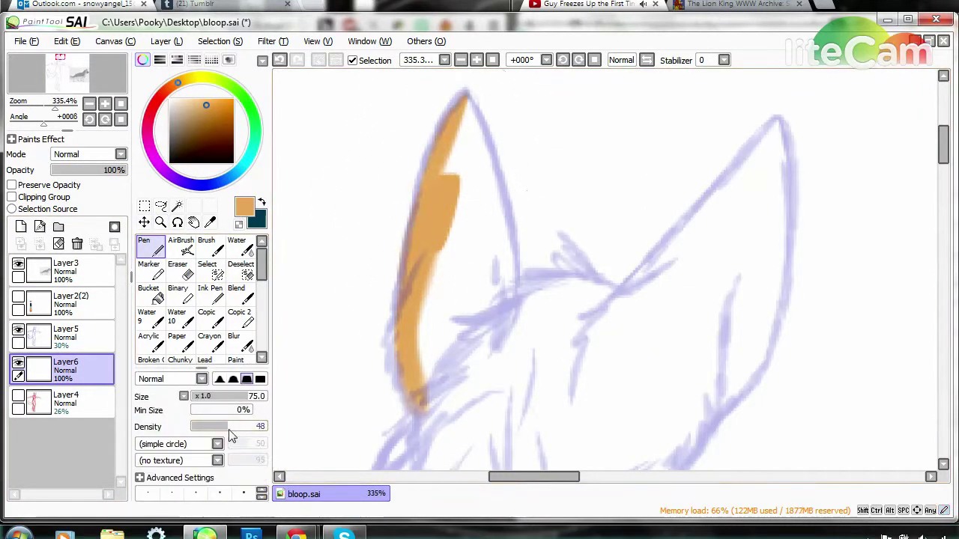
{"action": "mouse_move", "coordinate": [460, 96]}
{"action": "left_mouse_down"}
{"action": "mouse_move", "coordinate": [426, 223]}
{"action": "mouse_move", "coordinate": [424, 281]}
{"action": "mouse_move", "coordinate": [467, 238]}
{"action": "left_mouse_up"}
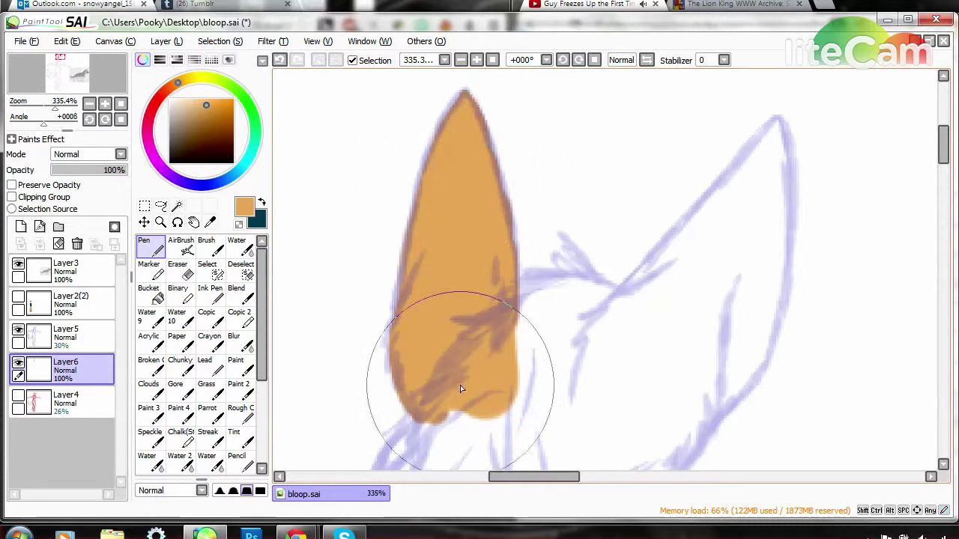
{"action": "mouse_move", "coordinate": [439, 97]}
{"action": "left_mouse_down"}
{"action": "mouse_move", "coordinate": [524, 417]}
{"action": "mouse_move", "coordinate": [415, 411]}
{"action": "left_mouse_up"}
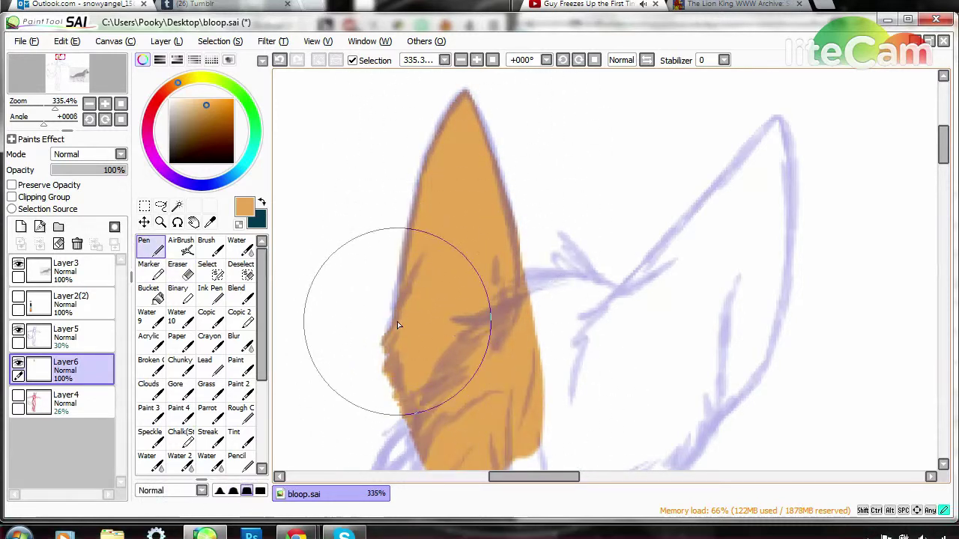
Fill the right ear and the back of the head with light orange, cleaning the contour with the Eraser
{"action": "mouse_move", "coordinate": [583, 262]}
{"action": "left_mouse_down"}
{"action": "mouse_move", "coordinate": [552, 281]}
{"action": "mouse_move", "coordinate": [540, 457]}
{"action": "mouse_move", "coordinate": [637, 419]}
{"action": "mouse_move", "coordinate": [621, 282]}
{"action": "mouse_move", "coordinate": [791, 132]}
{"action": "mouse_move", "coordinate": [719, 359]}
{"action": "left_mouse_up"}
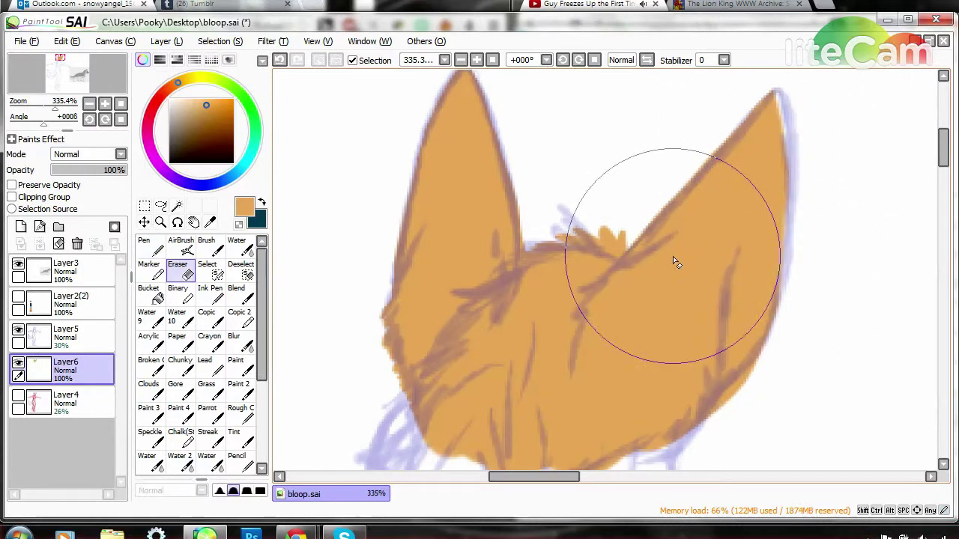
{"action": "scroll", "coordinate": [753, 197], "scroll_direction": "down", "scroll_amount": 3}
{"action": "key", "text": "e"}
{"action": "scroll", "coordinate": [909, 178], "scroll_direction": "up", "scroll_amount": 3}
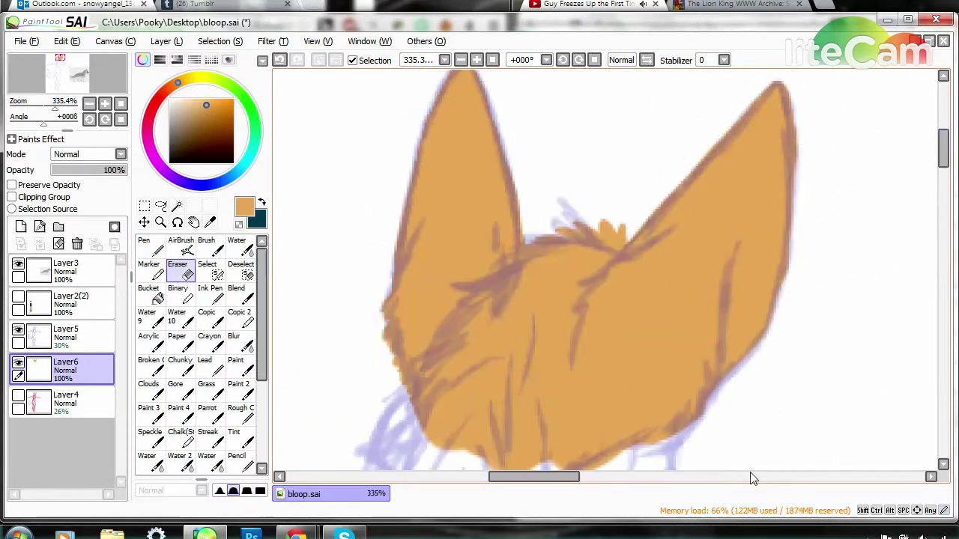
{"action": "key", "text": "n"}
{"action": "scroll", "coordinate": [643, 236], "scroll_direction": "down", "scroll_amount": 5}
Switch to Skype, open the blinking icon GIF linked in the latest chat message and reply to it
{"action": "left_click", "coordinate": [344, 534]}
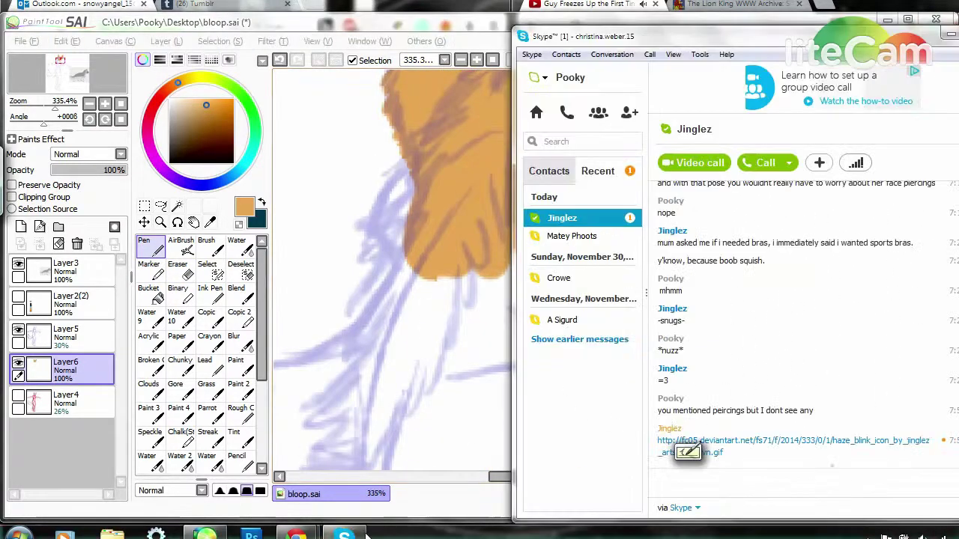
{"action": "left_click", "coordinate": [685, 449]}
{"action": "left_click", "coordinate": [344, 534]}
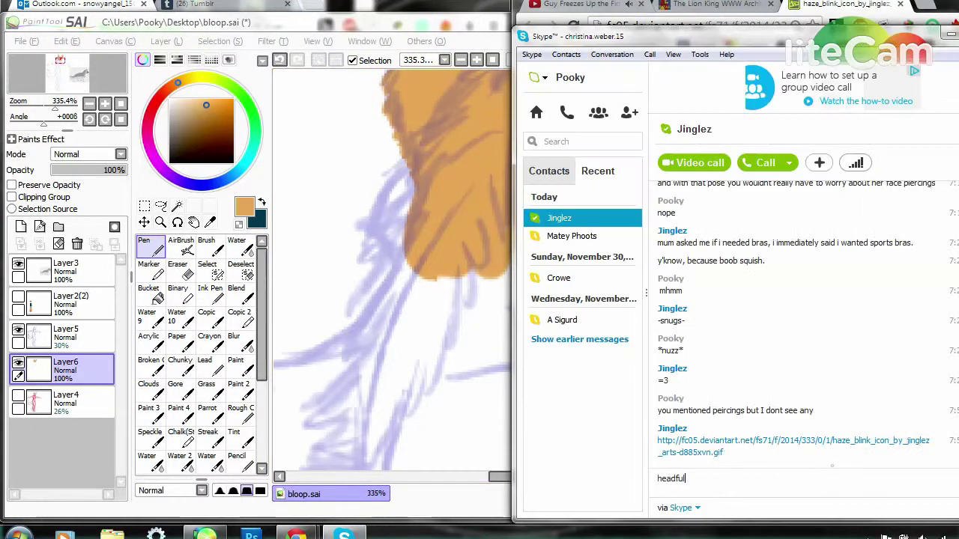
{"action": "left_click", "coordinate": [297, 534]}
{"action": "key", "text": "alt+Tab"}
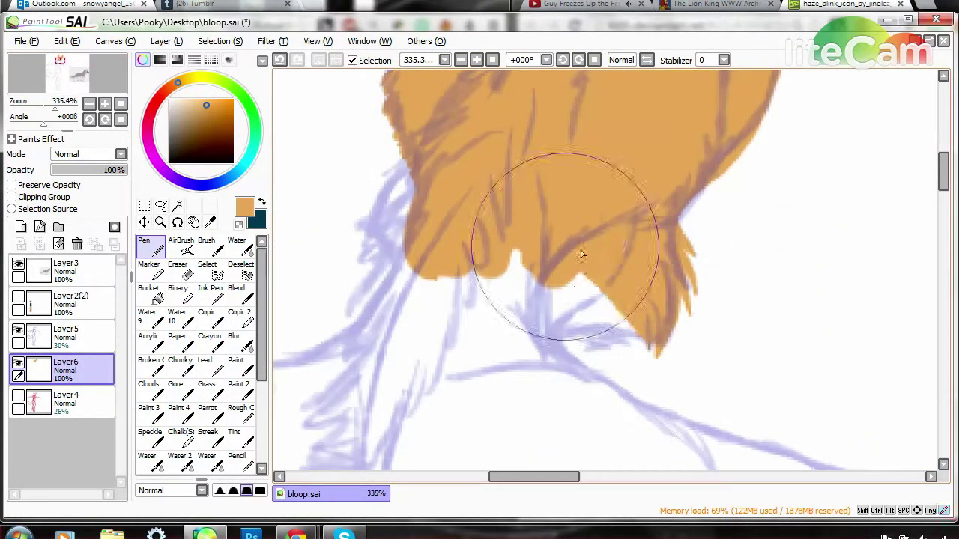
Extend the light orange fill over the cheek fur, the neck and the mane beside it
{"action": "mouse_move", "coordinate": [581, 255]}
{"action": "left_mouse_down"}
{"action": "mouse_move", "coordinate": [481, 363]}
{"action": "mouse_move", "coordinate": [424, 251]}
{"action": "mouse_move", "coordinate": [606, 341]}
{"action": "mouse_move", "coordinate": [415, 127]}
{"action": "mouse_move", "coordinate": [644, 337]}
{"action": "mouse_move", "coordinate": [613, 349]}
{"action": "mouse_move", "coordinate": [437, 256]}
{"action": "mouse_move", "coordinate": [579, 365]}
{"action": "mouse_move", "coordinate": [368, 247]}
{"action": "mouse_move", "coordinate": [462, 150]}
{"action": "mouse_move", "coordinate": [406, 257]}
{"action": "left_mouse_up"}
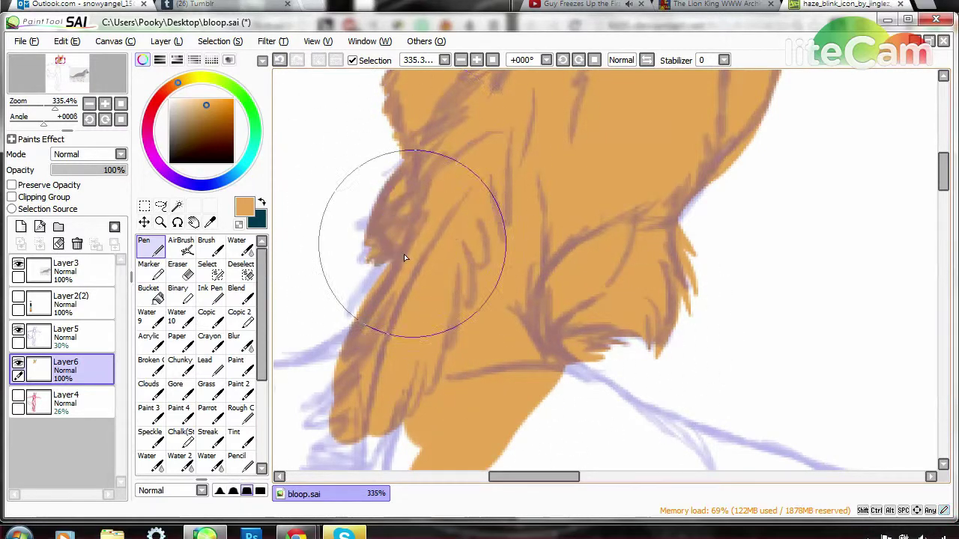
Switch to Skype and send the chat reply "lol"
{"action": "left_click", "coordinate": [344, 535]}
{"action": "type", "text": "lol"}
{"action": "key", "text": "Return"}
{"action": "key", "text": "alt+Tab"}
Clear the light orange paint from Layer6, place it above Layer5 restored to 100% opacity, and pick purple for sketching
{"action": "left_click", "coordinate": [528, 319], "text": "ctrl+alt"}
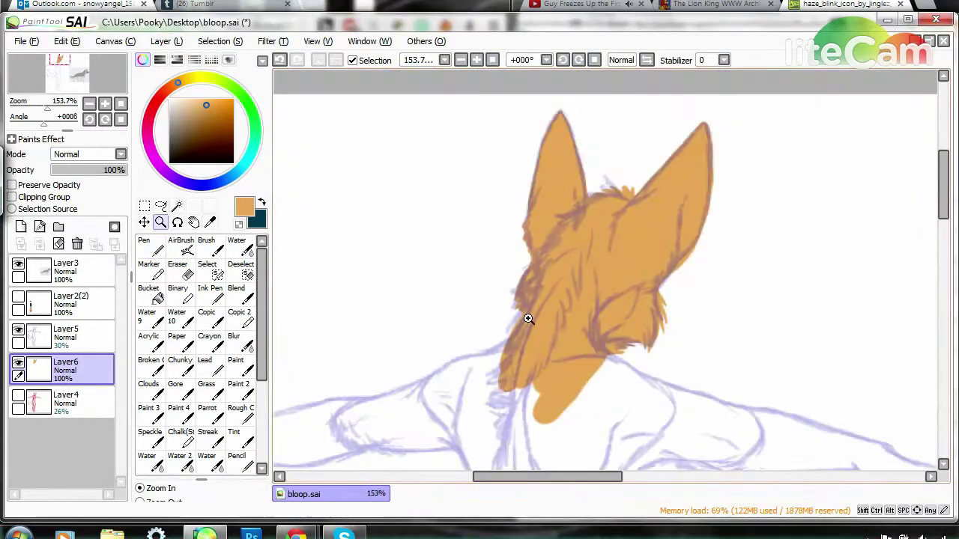
{"action": "key", "text": "Delete"}
{"action": "left_click", "coordinate": [65, 337]}
{"action": "left_click", "coordinate": [522, 283], "text": "alt"}
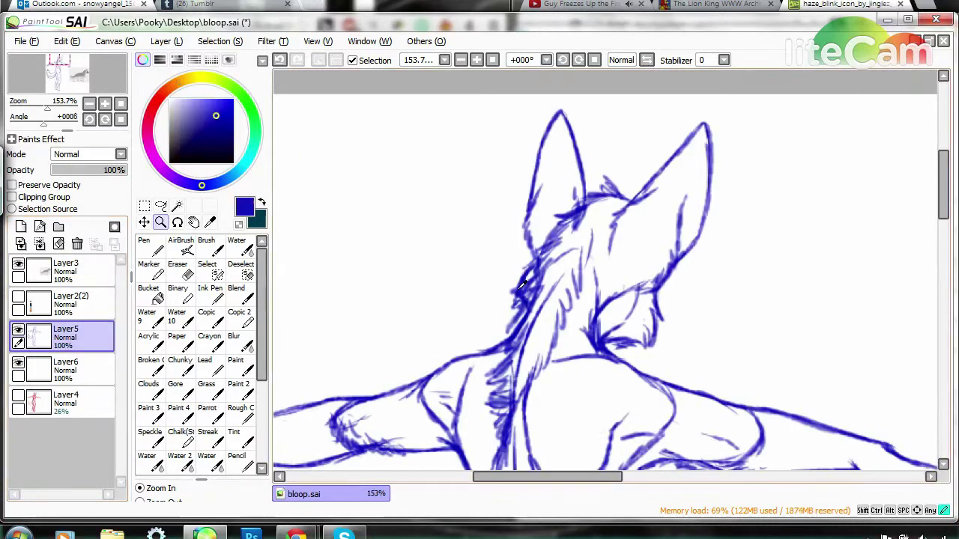
{"action": "left_click", "coordinate": [159, 163]}
{"action": "left_click_drag", "start_coordinate": [610, 199], "coordinate": [588, 204]}
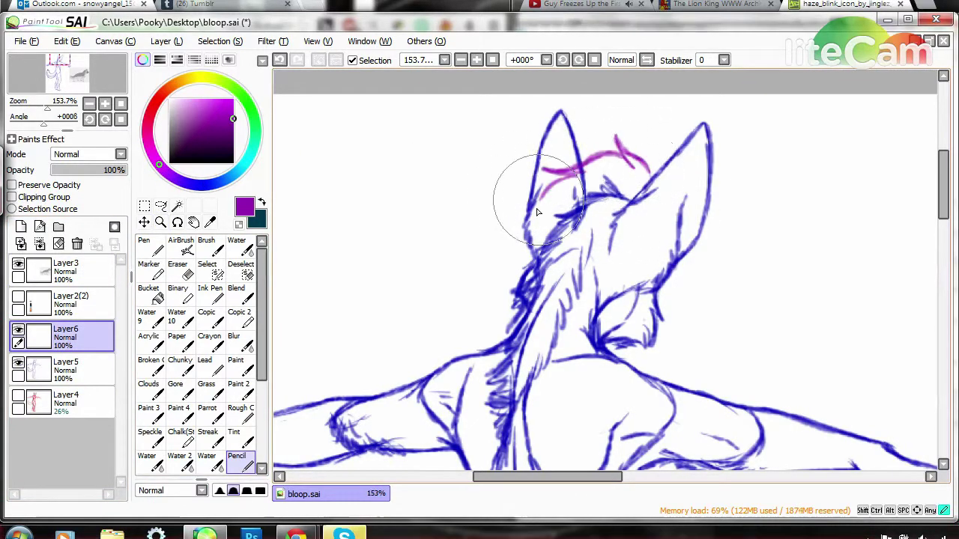
{"action": "left_click_drag", "start_coordinate": [561, 133], "coordinate": [496, 405]}
{"action": "key", "text": "ctrl+z"}
Sketch the crown of the hair and the first long purple strands sweeping left over the neck and shoulders with the Pencil
{"action": "left_click_drag", "start_coordinate": [588, 204], "coordinate": [618, 189]}
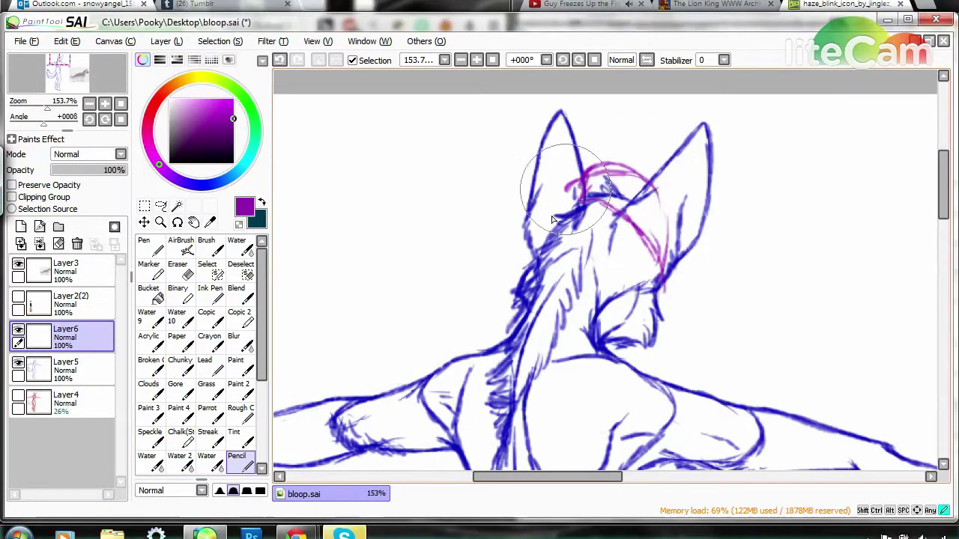
{"action": "left_click_drag", "start_coordinate": [599, 150], "coordinate": [309, 325]}
{"action": "left_click_drag", "start_coordinate": [500, 397], "coordinate": [450, 412]}
{"action": "left_click_drag", "start_coordinate": [512, 367], "coordinate": [524, 202]}
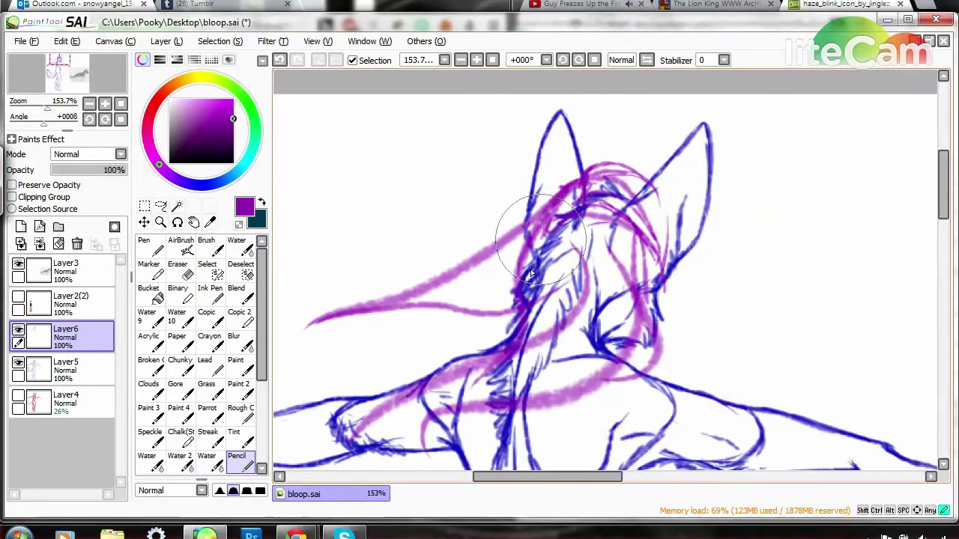
Thicken the purple hair with overlapping strands across the shoulders and add a long strand across the mid-back
{"action": "left_click_drag", "start_coordinate": [614, 210], "coordinate": [295, 368]}
{"action": "left_click_drag", "start_coordinate": [584, 195], "coordinate": [315, 360]}
{"action": "left_click_drag", "start_coordinate": [637, 218], "coordinate": [405, 405]}
{"action": "scroll", "coordinate": [843, 234], "scroll_direction": "down", "scroll_amount": 2}
{"action": "left_click_drag", "start_coordinate": [704, 300], "coordinate": [438, 368]}
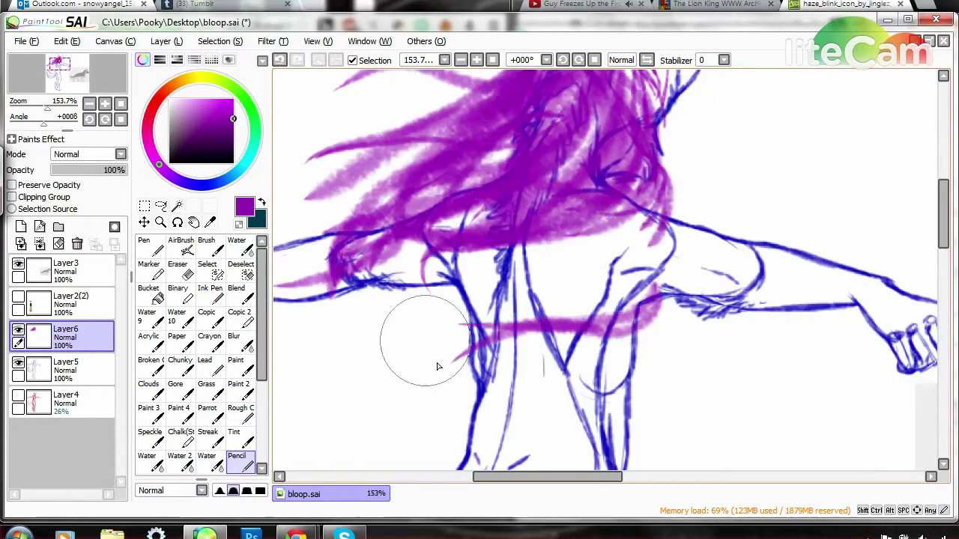
Add loose windblown wisps on the hair's left side and denser purple strands around the right side of the head
{"action": "scroll", "coordinate": [605, 160], "scroll_direction": "up", "scroll_amount": 2}
{"action": "left_click_drag", "start_coordinate": [525, 225], "coordinate": [285, 307]}
{"action": "left_click_drag", "start_coordinate": [659, 150], "coordinate": [569, 329]}
{"action": "left_click_drag", "start_coordinate": [434, 204], "coordinate": [509, 221]}
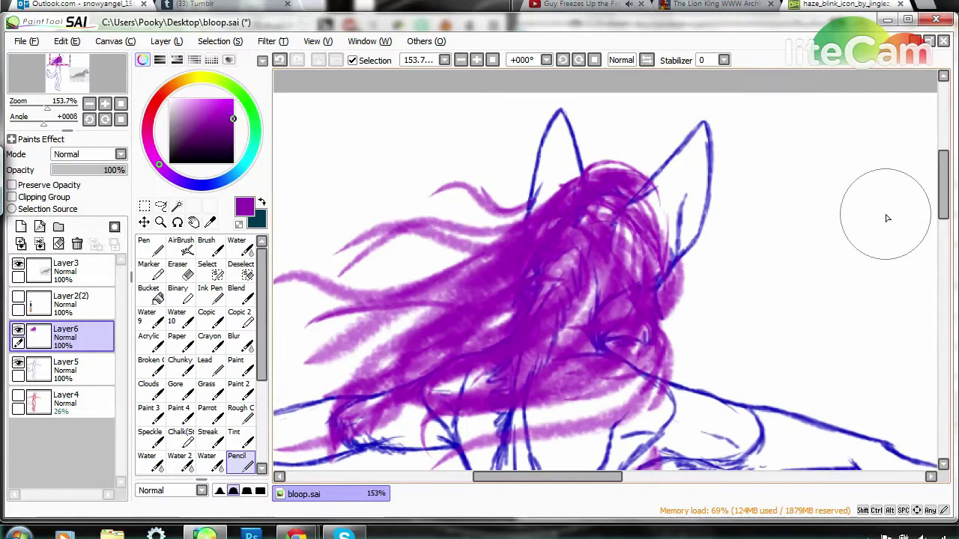
{"action": "key", "text": "alt+Tab"}
{"action": "left_click", "coordinate": [659, 478]}
{"action": "key", "text": "alt+Tab"}
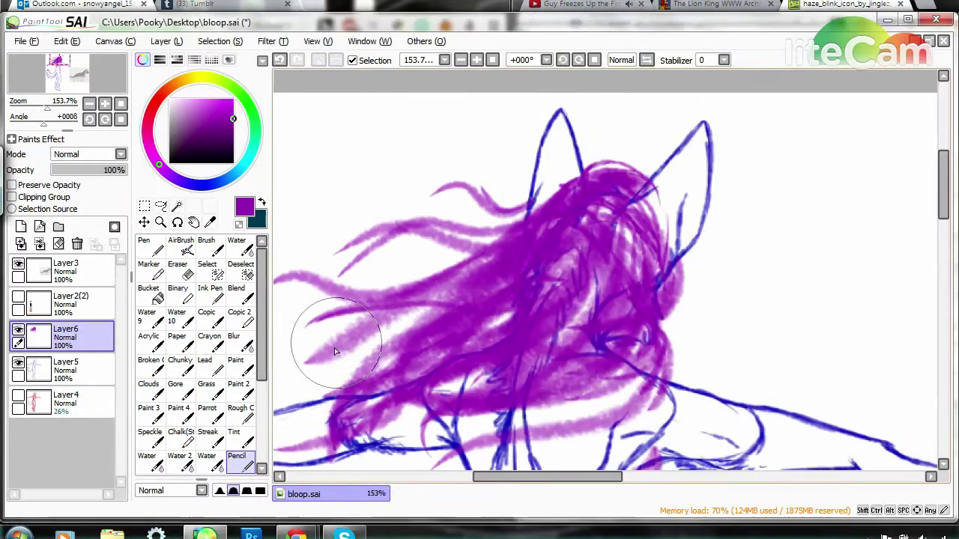
Lower the purple hair layer's opacity to 43% and the blue sketch layer's opacity to 34%
{"action": "left_click_drag", "start_coordinate": [120, 170], "coordinate": [66, 170]}
{"action": "left_click", "coordinate": [66, 367]}
{"action": "left_click_drag", "start_coordinate": [120, 170], "coordinate": [57, 170]}
Sample the light orange from the palette circles and add a new layer beneath Layer5 for painting with the Pen
{"action": "left_click", "coordinate": [52, 79]}
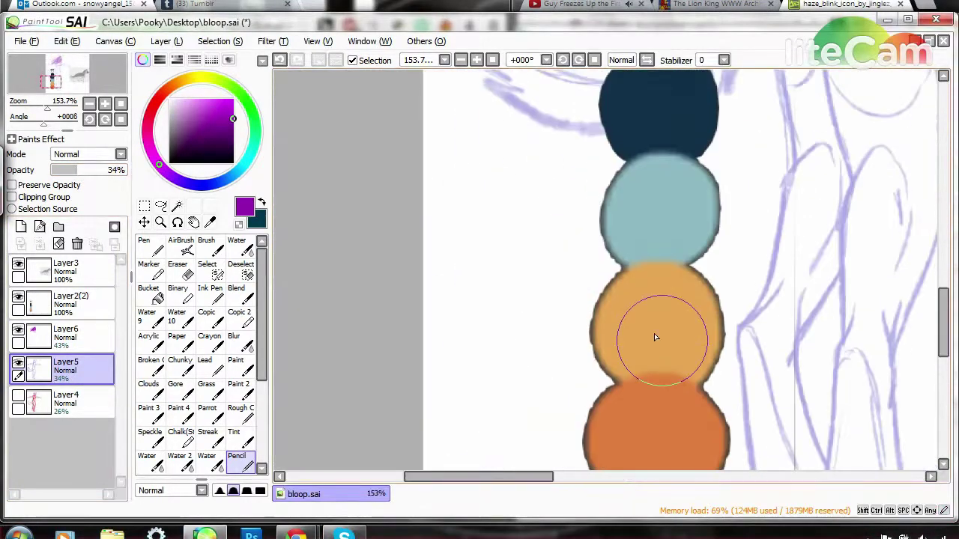
{"action": "left_click", "coordinate": [653, 337], "text": "alt"}
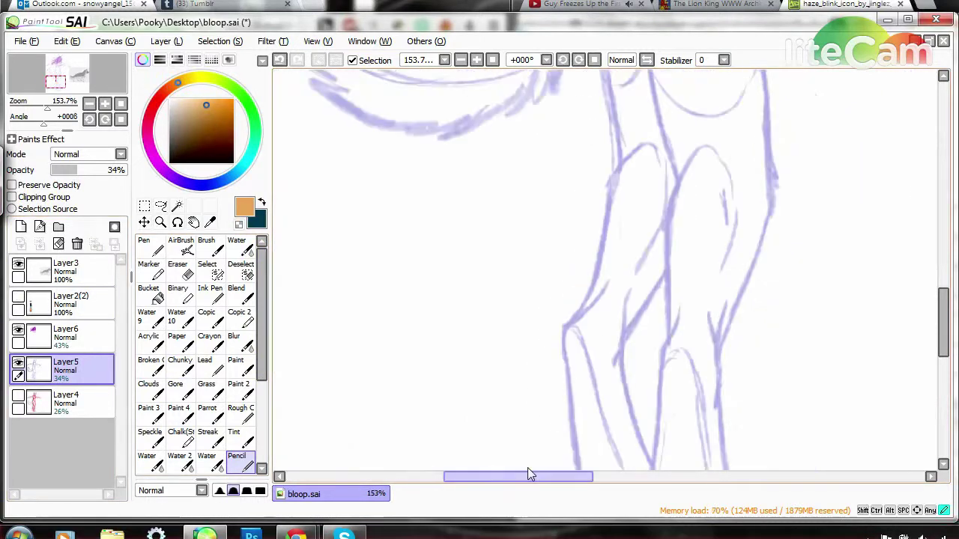
{"action": "left_click", "coordinate": [21, 226]}
{"action": "left_click", "coordinate": [144, 248]}
Fill the right foot and ankle with light orange on Layer7
{"action": "scroll", "coordinate": [569, 342], "scroll_direction": "up", "scroll_amount": 3}
{"action": "mouse_move", "coordinate": [584, 359]}
{"action": "left_mouse_down"}
{"action": "mouse_move", "coordinate": [568, 342]}
{"action": "mouse_move", "coordinate": [659, 382]}
{"action": "left_mouse_up"}
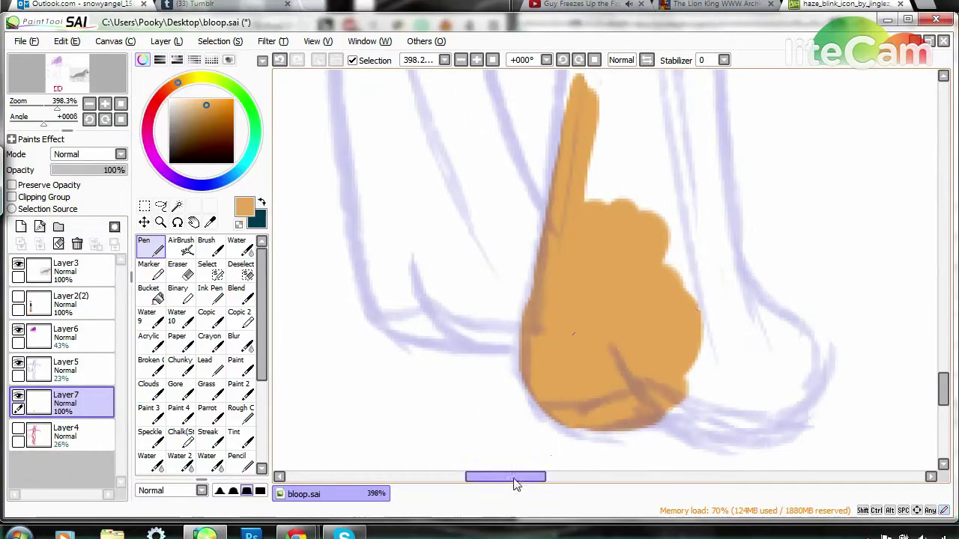
{"action": "left_click_drag", "start_coordinate": [514, 477], "coordinate": [528, 477]}
{"action": "left_click_drag", "start_coordinate": [614, 317], "coordinate": [625, 436]}
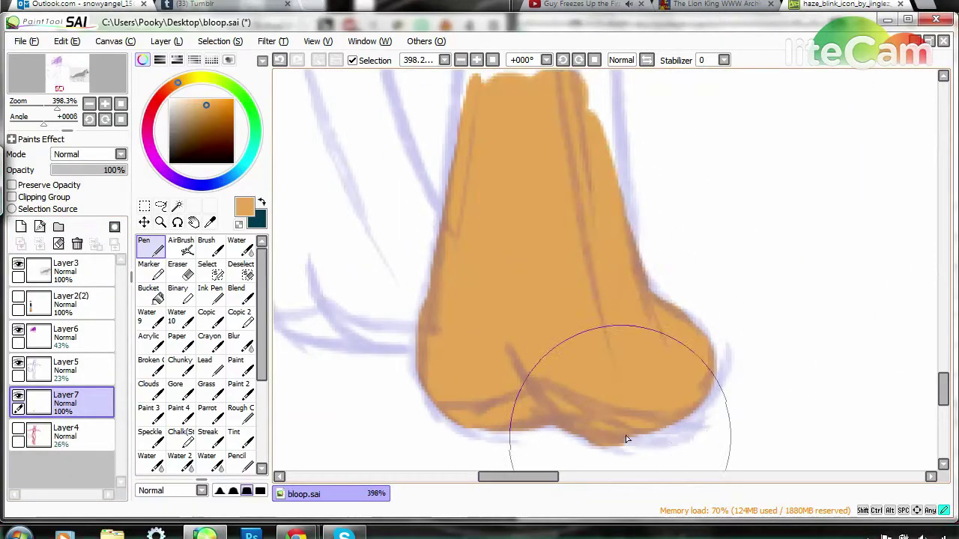
Fill the right lower leg up to the hock, and the left lower leg and foot, with light orange
{"action": "left_click_drag", "start_coordinate": [944, 397], "coordinate": [945, 363]}
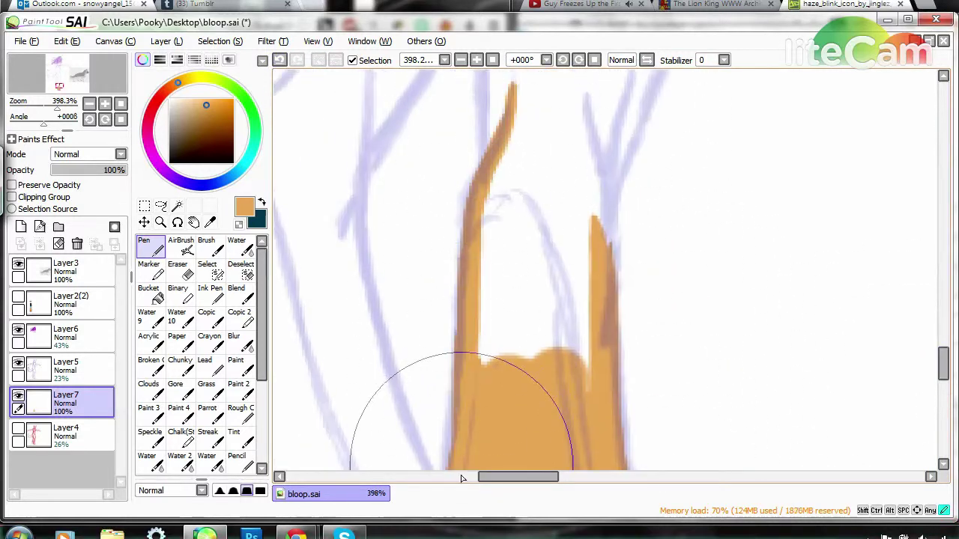
{"action": "mouse_move", "coordinate": [405, 465]}
{"action": "left_mouse_down"}
{"action": "mouse_move", "coordinate": [578, 252]}
{"action": "mouse_move", "coordinate": [674, 315]}
{"action": "left_mouse_up"}
{"action": "left_click", "coordinate": [366, 142]}
{"action": "mouse_move", "coordinate": [366, 142]}
{"action": "left_mouse_down"}
{"action": "mouse_move", "coordinate": [373, 347]}
{"action": "mouse_move", "coordinate": [518, 514]}
{"action": "mouse_move", "coordinate": [440, 220]}
{"action": "left_mouse_up"}
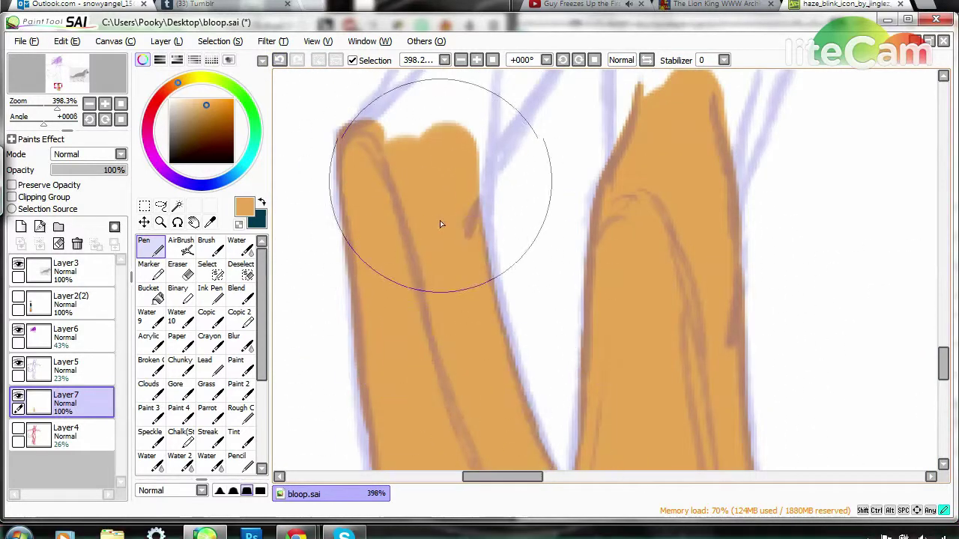
{"action": "scroll", "coordinate": [487, 224], "scroll_direction": "down", "scroll_amount": 5}
{"action": "mouse_move", "coordinate": [540, 225]}
{"action": "left_mouse_down"}
{"action": "mouse_move", "coordinate": [515, 296]}
{"action": "mouse_move", "coordinate": [462, 304]}
{"action": "left_mouse_up"}
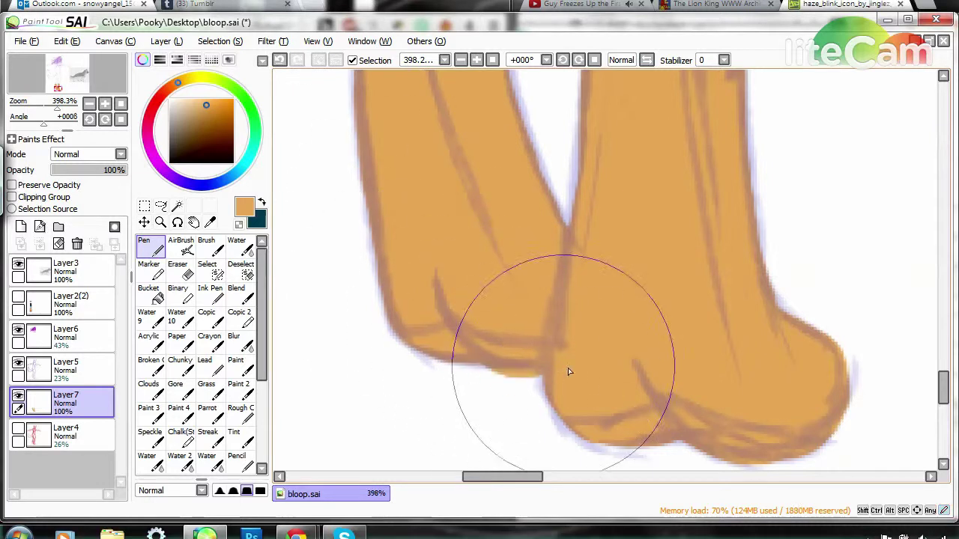
Continue the light orange fill from both hocks up into the thighs, cleaning the edges with the Eraser
{"action": "scroll", "coordinate": [570, 372], "scroll_direction": "up", "scroll_amount": 5}
{"action": "left_click_drag", "start_coordinate": [636, 94], "coordinate": [480, 300]}
{"action": "mouse_move", "coordinate": [484, 411]}
{"action": "left_mouse_down"}
{"action": "mouse_move", "coordinate": [370, 266]}
{"action": "mouse_move", "coordinate": [629, 191]}
{"action": "mouse_move", "coordinate": [727, 378]}
{"action": "mouse_move", "coordinate": [797, 160]}
{"action": "mouse_move", "coordinate": [754, 338]}
{"action": "left_mouse_up"}
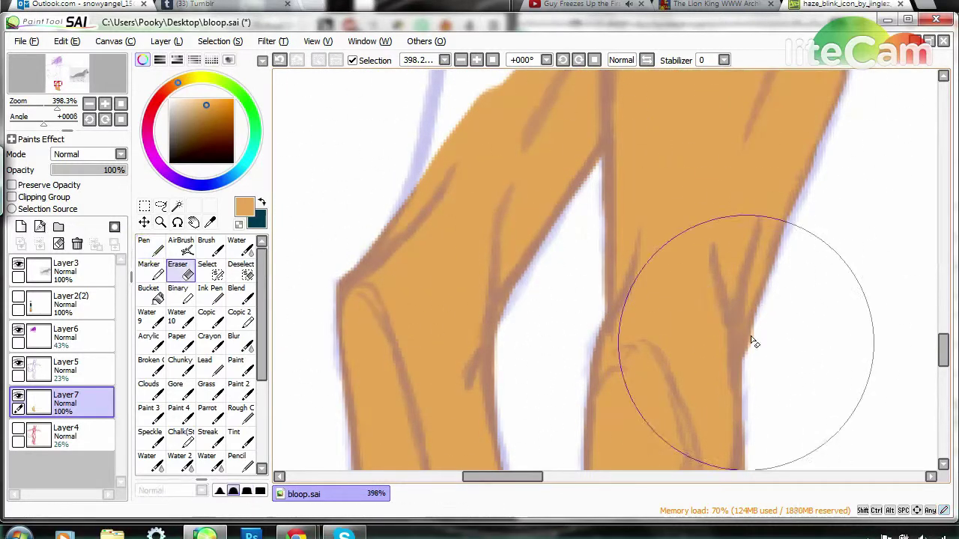
{"action": "scroll", "coordinate": [882, 338], "scroll_direction": "up", "scroll_amount": 3}
{"action": "mouse_move", "coordinate": [449, 337]}
{"action": "left_mouse_down"}
{"action": "mouse_move", "coordinate": [561, 160]}
{"action": "mouse_move", "coordinate": [824, 187]}
{"action": "left_mouse_up"}
{"action": "scroll", "coordinate": [943, 341], "scroll_direction": "up", "scroll_amount": 2}
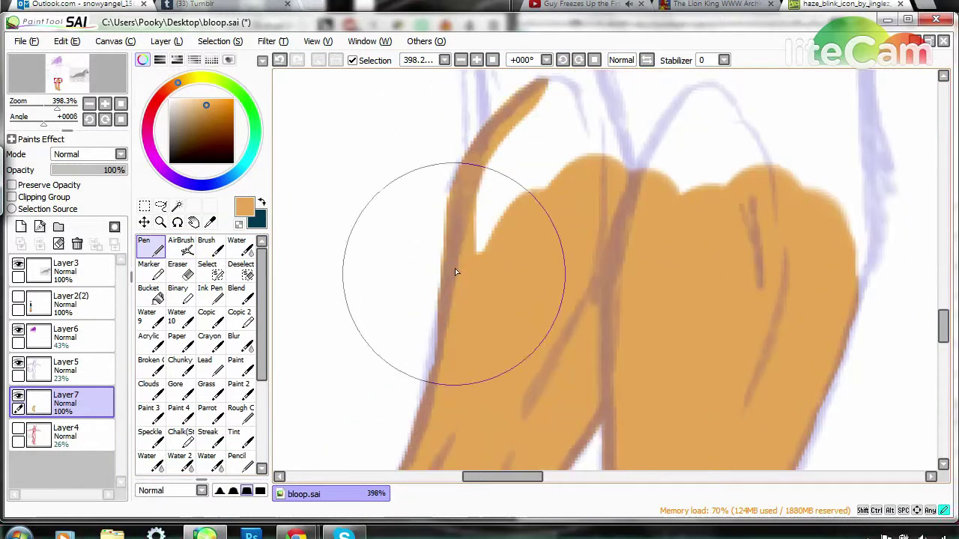
Fill both upper thighs with light orange and paint a jagged fur edge along the right thigh's outer side
{"action": "mouse_move", "coordinate": [455, 269]}
{"action": "left_mouse_down"}
{"action": "mouse_move", "coordinate": [835, 171]}
{"action": "mouse_move", "coordinate": [862, 97]}
{"action": "left_mouse_up"}
{"action": "scroll", "coordinate": [890, 282], "scroll_direction": "up", "scroll_amount": 2}
{"action": "left_click", "coordinate": [280, 61]}
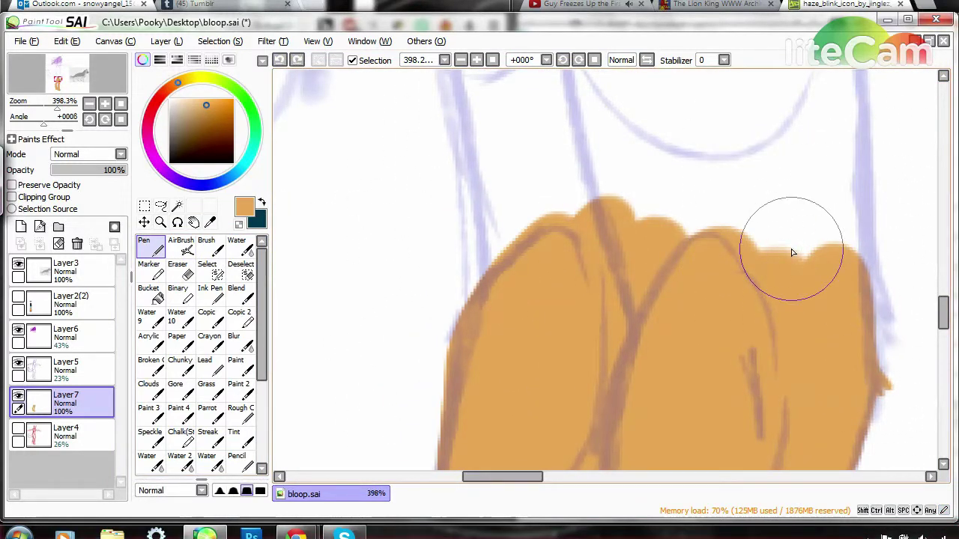
{"action": "mouse_move", "coordinate": [792, 252]}
{"action": "left_mouse_down"}
{"action": "mouse_move", "coordinate": [880, 337]}
{"action": "mouse_move", "coordinate": [866, 275]}
{"action": "left_mouse_up"}
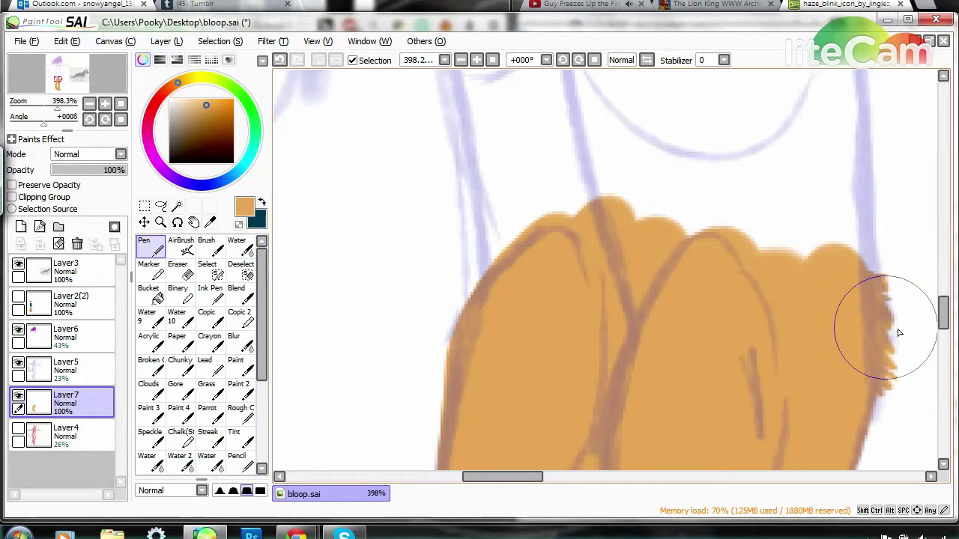
Fill the buttocks and the left hip with light orange, reaching up past the base of the tail
{"action": "scroll", "coordinate": [900, 332], "scroll_direction": "up", "scroll_amount": 2}
{"action": "mouse_move", "coordinate": [479, 420]}
{"action": "left_mouse_down"}
{"action": "mouse_move", "coordinate": [482, 278]}
{"action": "mouse_move", "coordinate": [840, 288]}
{"action": "left_mouse_up"}
{"action": "scroll", "coordinate": [827, 303], "scroll_direction": "up", "scroll_amount": 2}
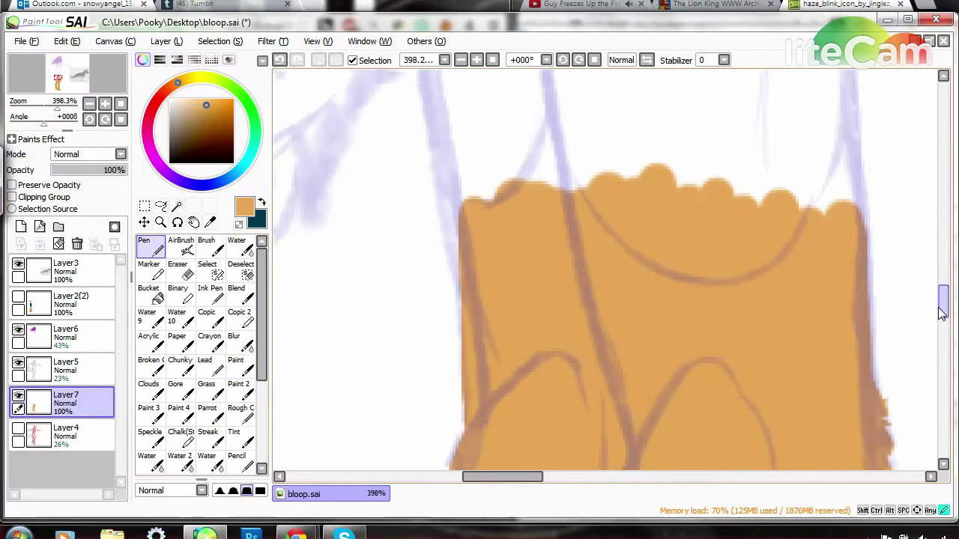
{"action": "left_click_drag", "start_coordinate": [397, 109], "coordinate": [461, 409]}
{"action": "scroll", "coordinate": [512, 188], "scroll_direction": "down", "scroll_amount": 3}
{"action": "left_click_drag", "start_coordinate": [512, 188], "coordinate": [709, 316]}
Fill the gap along the right hip with light orange out to the body outline
{"action": "left_click_drag", "start_coordinate": [680, 192], "coordinate": [796, 460]}
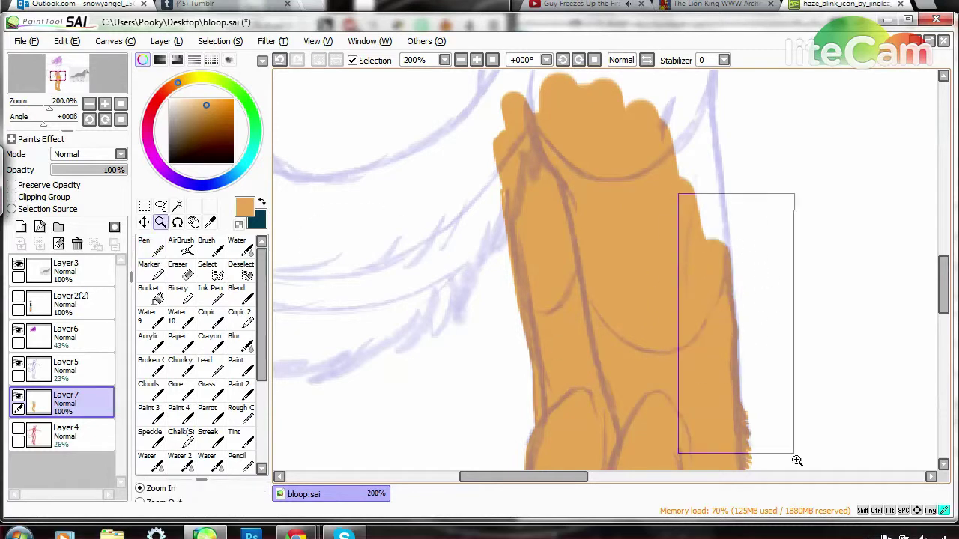
{"action": "key", "text": "e"}
{"action": "key", "text": "n"}
{"action": "scroll", "coordinate": [604, 225], "scroll_direction": "up", "scroll_amount": 2}
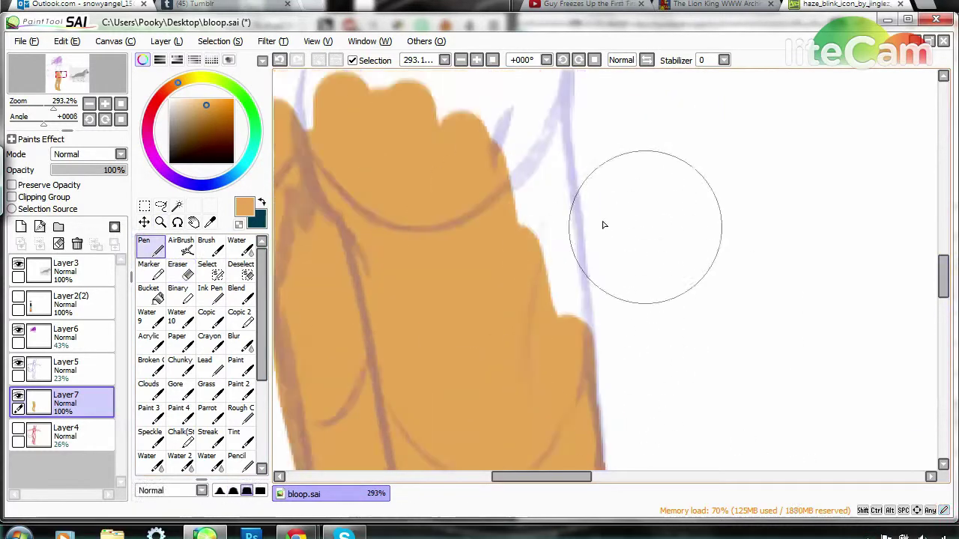
{"action": "left_click_drag", "start_coordinate": [578, 266], "coordinate": [524, 113]}
{"action": "key", "text": "alt+Tab"}
{"action": "left_click_drag", "start_coordinate": [801, 371], "coordinate": [821, 383]}
{"action": "key", "text": "alt+Tab"}
Fill the waist and lower back with light orange, following the lowest purple hair strand out to its tip near the right armpit
{"action": "scroll", "coordinate": [585, 304], "scroll_direction": "up", "scroll_amount": 3}
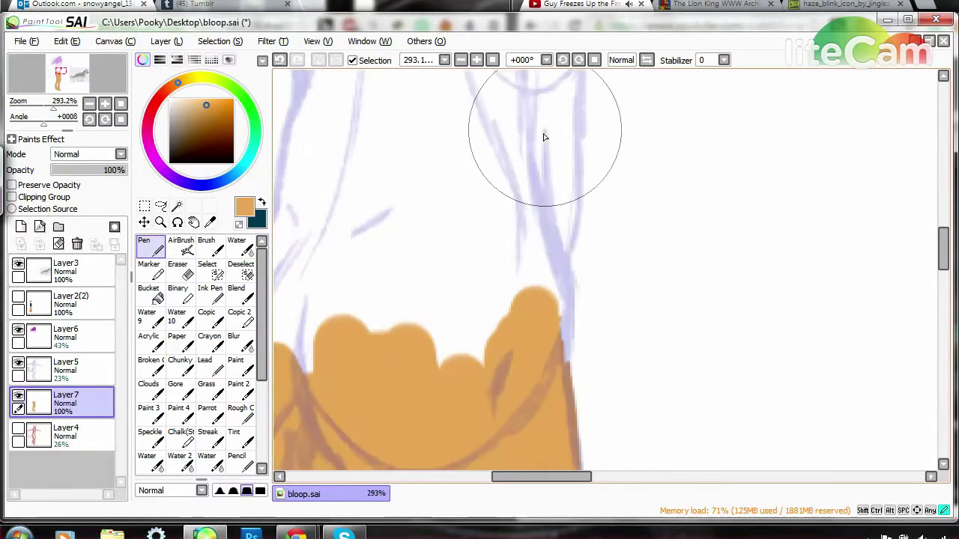
{"action": "left_click_drag", "start_coordinate": [543, 133], "coordinate": [540, 223]}
{"action": "scroll", "coordinate": [314, 268], "scroll_direction": "down", "scroll_amount": 2}
{"action": "scroll", "coordinate": [314, 268], "scroll_direction": "up", "scroll_amount": 5}
{"action": "left_click_drag", "start_coordinate": [487, 240], "coordinate": [641, 116]}
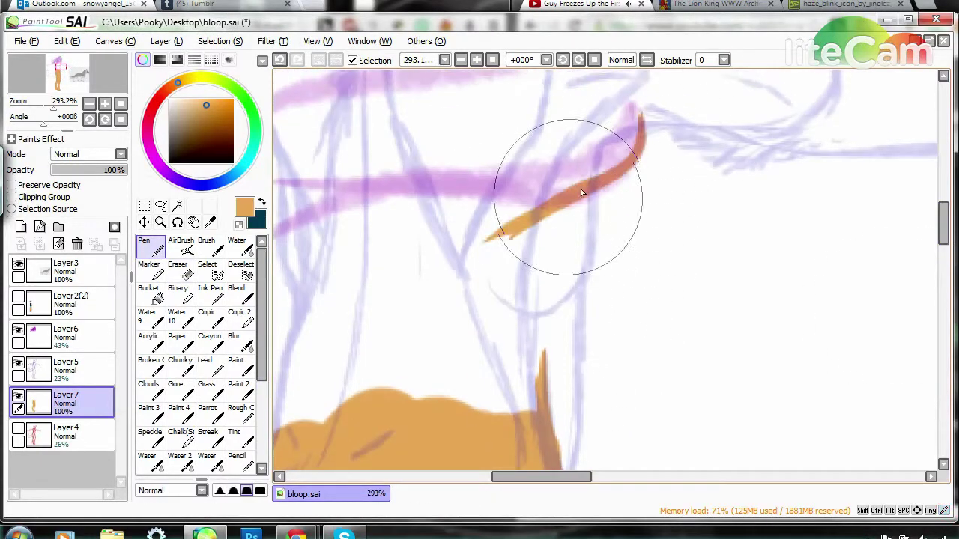
{"action": "mouse_move", "coordinate": [584, 198]}
{"action": "left_mouse_down"}
{"action": "mouse_move", "coordinate": [578, 313]}
{"action": "mouse_move", "coordinate": [569, 187]}
{"action": "left_mouse_up"}
{"action": "scroll", "coordinate": [569, 225], "scroll_direction": "down", "scroll_amount": 3}
{"action": "mouse_move", "coordinate": [569, 225]}
{"action": "left_mouse_down"}
{"action": "mouse_move", "coordinate": [524, 317]}
{"action": "mouse_move", "coordinate": [375, 407]}
{"action": "mouse_move", "coordinate": [434, 420]}
{"action": "left_mouse_up"}
Paint the torso's left edge and the hair strand tips in light orange, and fill the upper back across both shoulders
{"action": "key", "text": "e"}
{"action": "scroll", "coordinate": [476, 217], "scroll_direction": "up", "scroll_amount": 3}
{"action": "key", "text": "n"}
{"action": "left_click_drag", "start_coordinate": [439, 145], "coordinate": [467, 218]}
{"action": "mouse_move", "coordinate": [391, 210]}
{"action": "left_mouse_down"}
{"action": "mouse_move", "coordinate": [488, 139]}
{"action": "mouse_move", "coordinate": [642, 90]}
{"action": "left_mouse_up"}
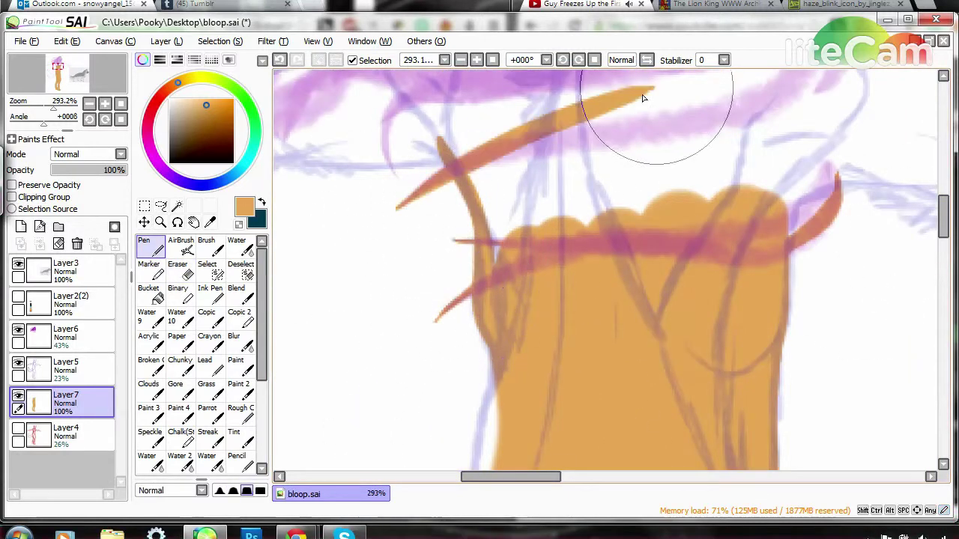
{"action": "left_click_drag", "start_coordinate": [441, 98], "coordinate": [386, 173]}
{"action": "key", "text": "alt+Tab"}
{"action": "mouse_move", "coordinate": [434, 228]}
{"action": "left_mouse_down"}
{"action": "mouse_move", "coordinate": [409, 126]}
{"action": "mouse_move", "coordinate": [725, 205]}
{"action": "mouse_move", "coordinate": [888, 261]}
{"action": "left_mouse_up"}
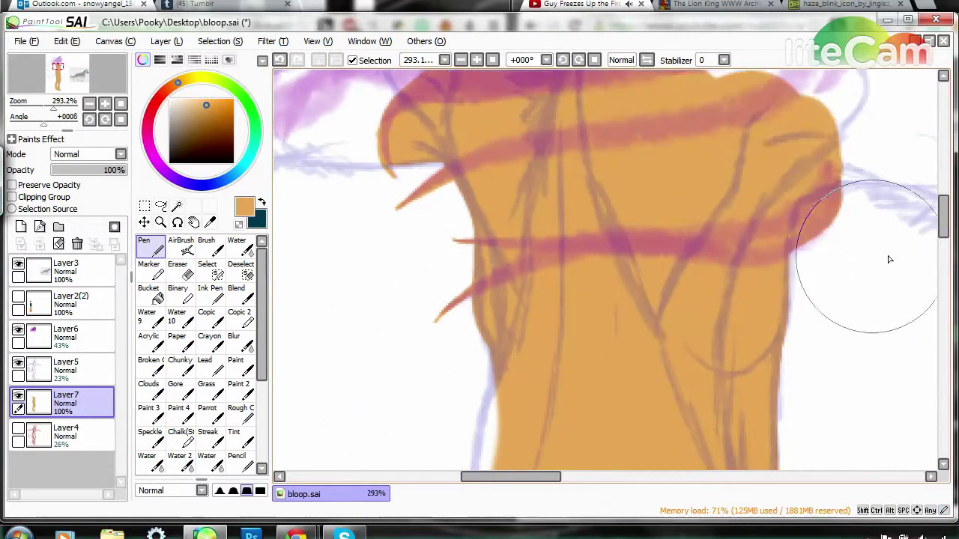
Paint the lower left side of the body and the curling tail in light orange, with jagged fur tips along the tail's edges
{"action": "scroll", "coordinate": [889, 262], "scroll_direction": "down", "scroll_amount": 3}
{"action": "left_click_drag", "start_coordinate": [501, 85], "coordinate": [445, 353]}
{"action": "scroll", "coordinate": [445, 353], "scroll_direction": "down", "scroll_amount": 3}
{"action": "mouse_move", "coordinate": [404, 284]}
{"action": "left_mouse_down"}
{"action": "mouse_move", "coordinate": [604, 240]}
{"action": "mouse_move", "coordinate": [644, 305]}
{"action": "left_mouse_up"}
{"action": "scroll", "coordinate": [645, 305], "scroll_direction": "down", "scroll_amount": 3}
{"action": "mouse_move", "coordinate": [685, 246]}
{"action": "left_mouse_down"}
{"action": "mouse_move", "coordinate": [676, 278]}
{"action": "mouse_move", "coordinate": [539, 364]}
{"action": "mouse_move", "coordinate": [584, 311]}
{"action": "mouse_move", "coordinate": [420, 390]}
{"action": "left_mouse_up"}
{"action": "left_click_drag", "start_coordinate": [486, 476], "coordinate": [457, 476]}
{"action": "mouse_move", "coordinate": [552, 400]}
{"action": "left_mouse_down"}
{"action": "mouse_move", "coordinate": [424, 314]}
{"action": "mouse_move", "coordinate": [381, 253]}
{"action": "left_mouse_up"}
{"action": "scroll", "coordinate": [380, 253], "scroll_direction": "up", "scroll_amount": 3}
{"action": "mouse_move", "coordinate": [449, 195]}
{"action": "left_mouse_down"}
{"action": "mouse_move", "coordinate": [299, 375]}
{"action": "mouse_move", "coordinate": [367, 128]}
{"action": "mouse_move", "coordinate": [471, 260]}
{"action": "mouse_move", "coordinate": [454, 120]}
{"action": "mouse_move", "coordinate": [522, 305]}
{"action": "left_mouse_up"}
{"action": "scroll", "coordinate": [878, 343], "scroll_direction": "up", "scroll_amount": 2}
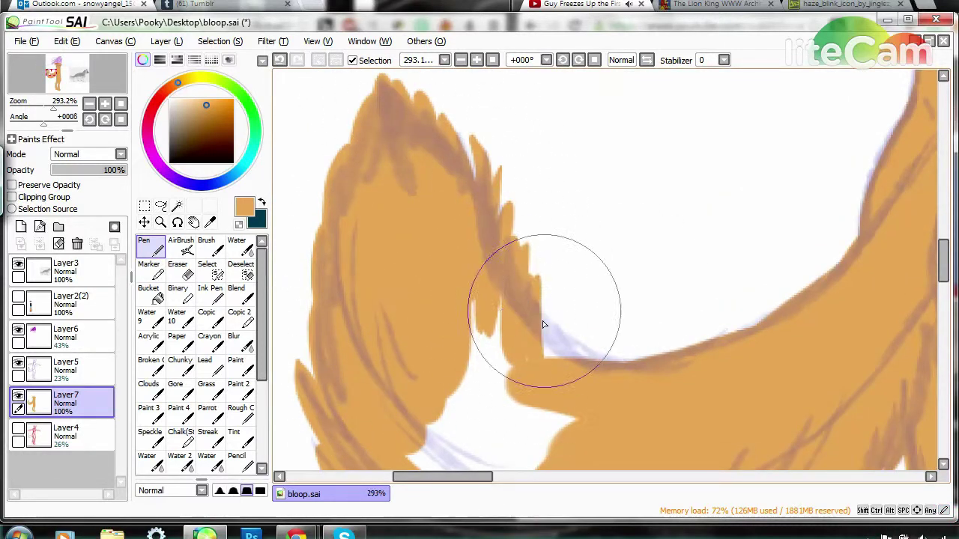
Fill the left shoulder, upper arm and forearm with light orange down to the wrist
{"action": "scroll", "coordinate": [473, 474], "scroll_direction": "up", "scroll_amount": 5}
{"action": "left_click_drag", "start_coordinate": [473, 475], "coordinate": [529, 475]}
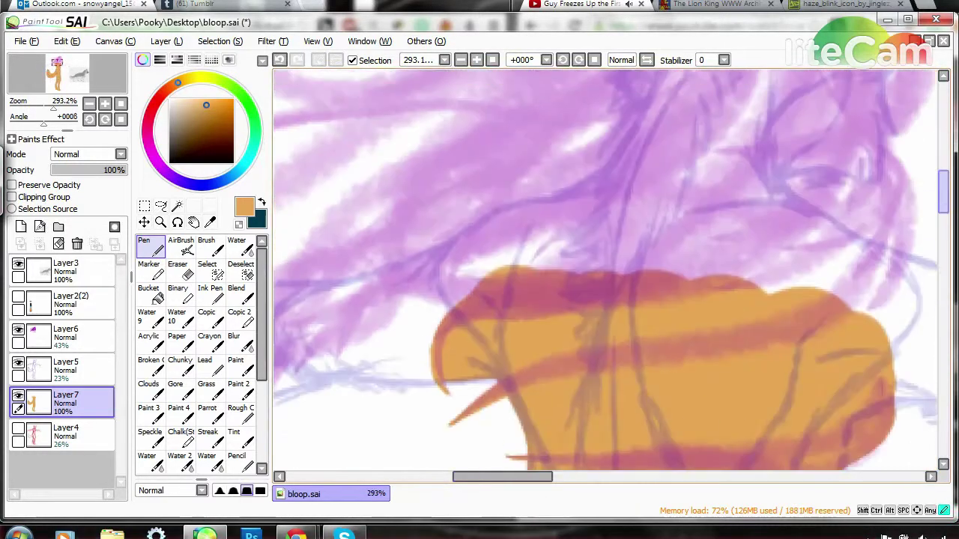
{"action": "left_click_drag", "start_coordinate": [665, 122], "coordinate": [522, 269]}
{"action": "left_click_drag", "start_coordinate": [498, 475], "coordinate": [469, 474]}
{"action": "left_click_drag", "start_coordinate": [487, 329], "coordinate": [606, 268]}
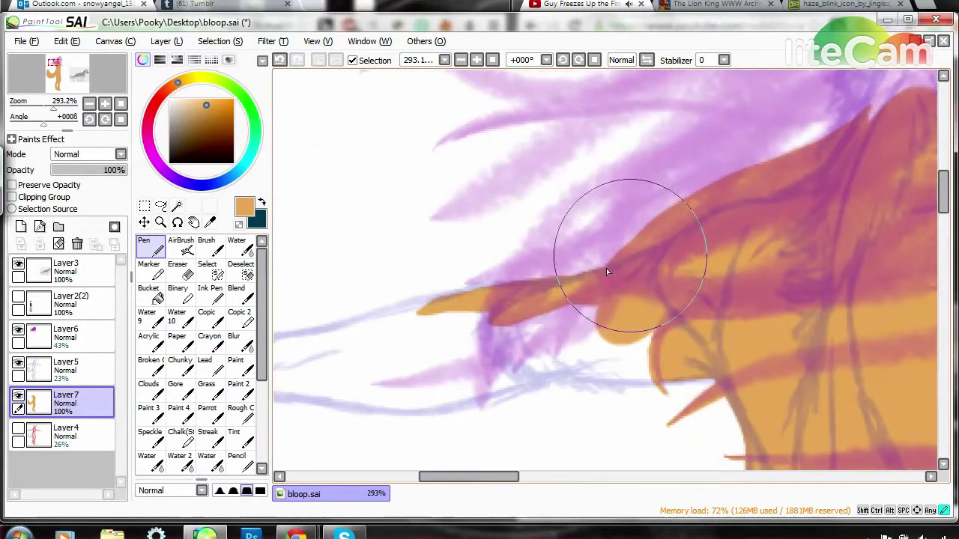
{"action": "mouse_move", "coordinate": [488, 338]}
{"action": "left_mouse_down"}
{"action": "mouse_move", "coordinate": [609, 382]}
{"action": "mouse_move", "coordinate": [541, 386]}
{"action": "mouse_move", "coordinate": [642, 399]}
{"action": "mouse_move", "coordinate": [360, 385]}
{"action": "mouse_move", "coordinate": [688, 364]}
{"action": "mouse_move", "coordinate": [332, 321]}
{"action": "left_mouse_up"}
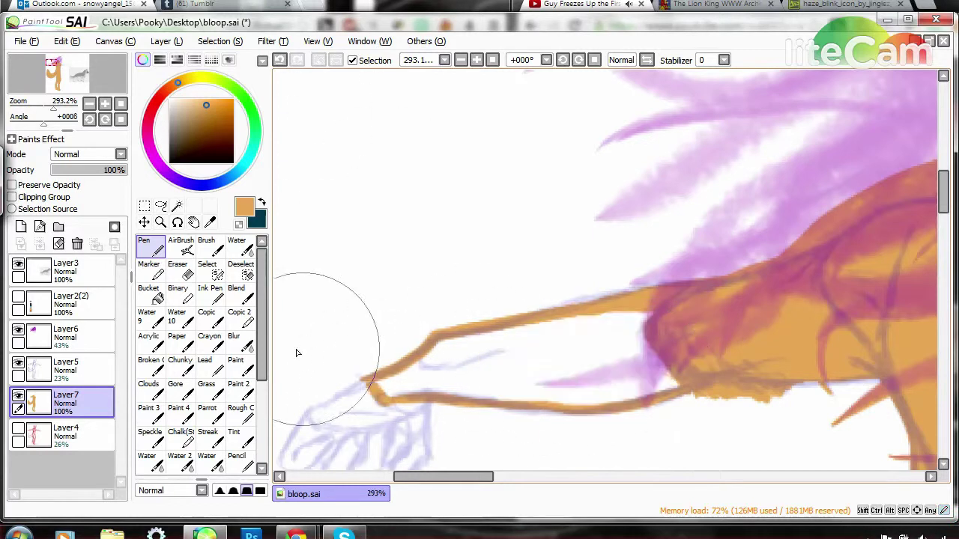
{"action": "mouse_move", "coordinate": [367, 386]}
{"action": "left_mouse_down"}
{"action": "mouse_move", "coordinate": [428, 342]}
{"action": "mouse_move", "coordinate": [302, 307]}
{"action": "left_mouse_up"}
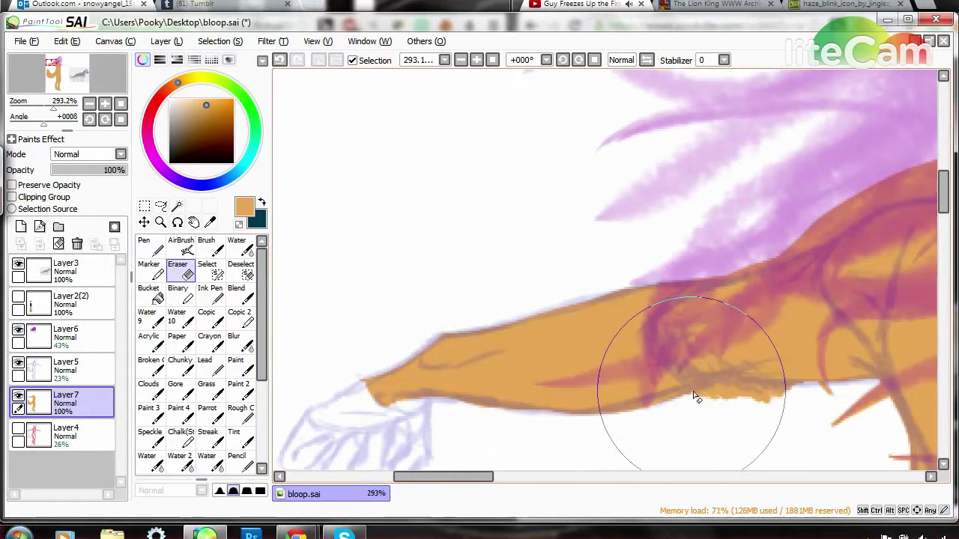
Fill the left hand and its fingers with light orange and erase the pointed thumb tip
{"action": "mouse_move", "coordinate": [448, 388]}
{"action": "left_mouse_down"}
{"action": "mouse_move", "coordinate": [442, 193]}
{"action": "mouse_move", "coordinate": [427, 239]}
{"action": "left_mouse_up"}
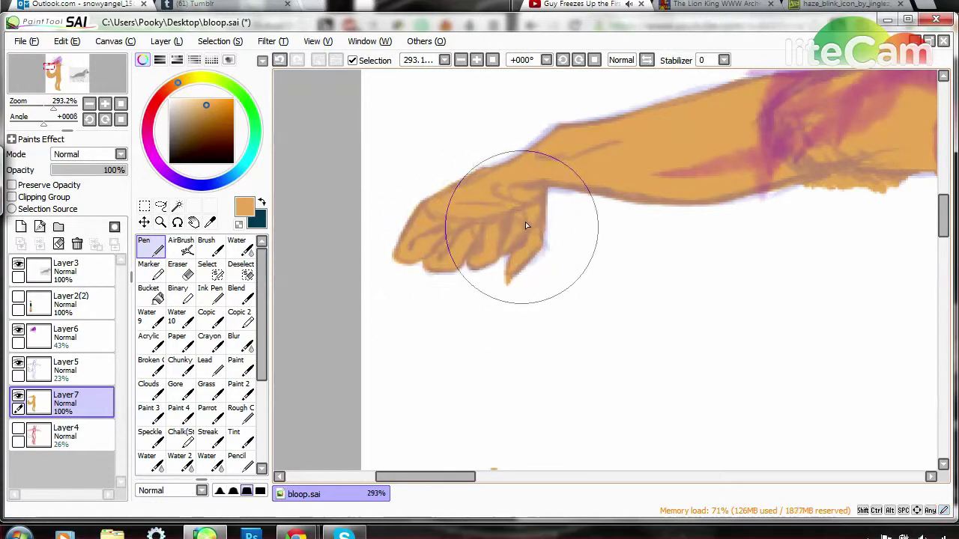
{"action": "key", "text": "e"}
{"action": "left_click_drag", "start_coordinate": [510, 277], "coordinate": [538, 273]}
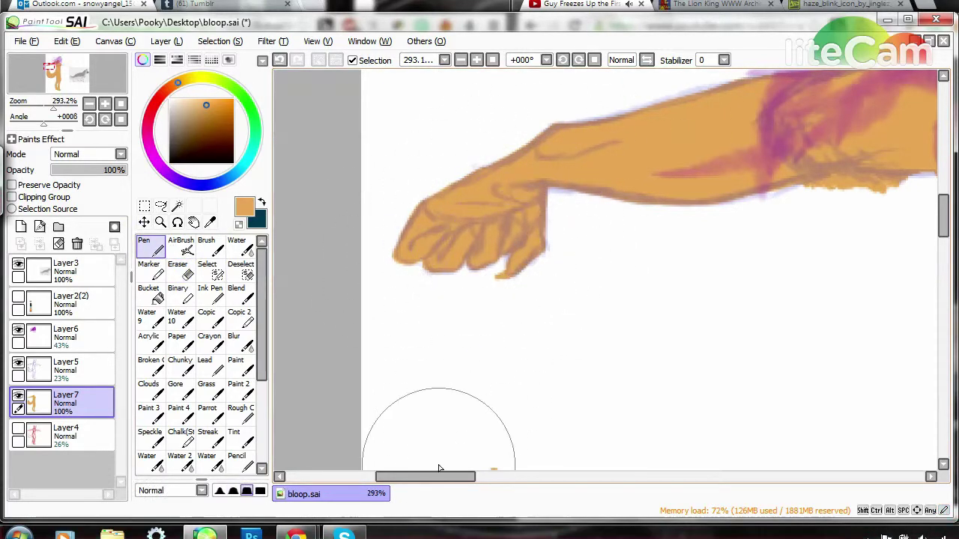
Lay light orange along the lower part of the right arm with its ragged elbow fur, continuing over the wrist and hand
{"action": "left_click_drag", "start_coordinate": [440, 476], "coordinate": [560, 477]}
{"action": "left_click_drag", "start_coordinate": [681, 232], "coordinate": [792, 212]}
{"action": "left_click_drag", "start_coordinate": [626, 183], "coordinate": [754, 219]}
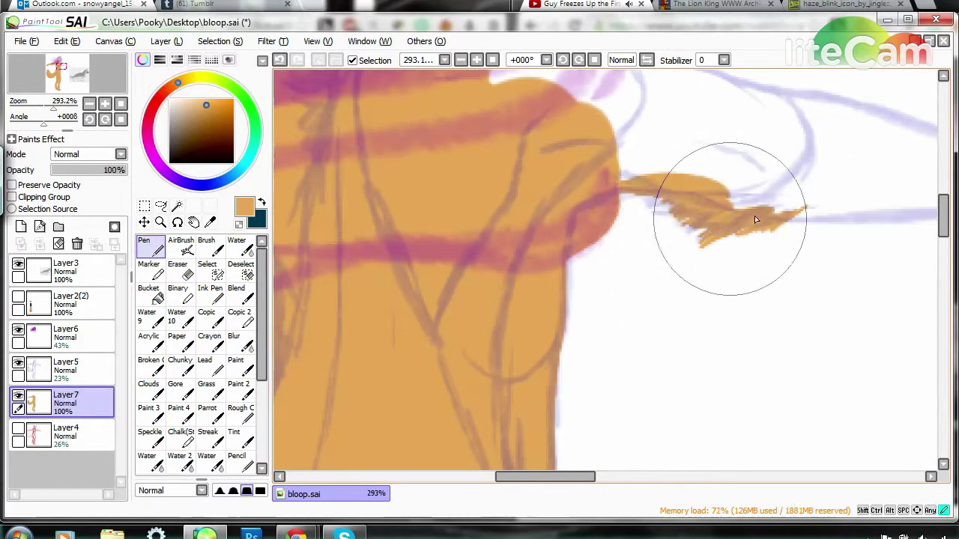
{"action": "left_click_drag", "start_coordinate": [560, 476], "coordinate": [611, 476]}
{"action": "mouse_move", "coordinate": [479, 187]}
{"action": "left_mouse_down"}
{"action": "mouse_move", "coordinate": [555, 182]}
{"action": "mouse_move", "coordinate": [687, 220]}
{"action": "mouse_move", "coordinate": [701, 170]}
{"action": "left_mouse_up"}
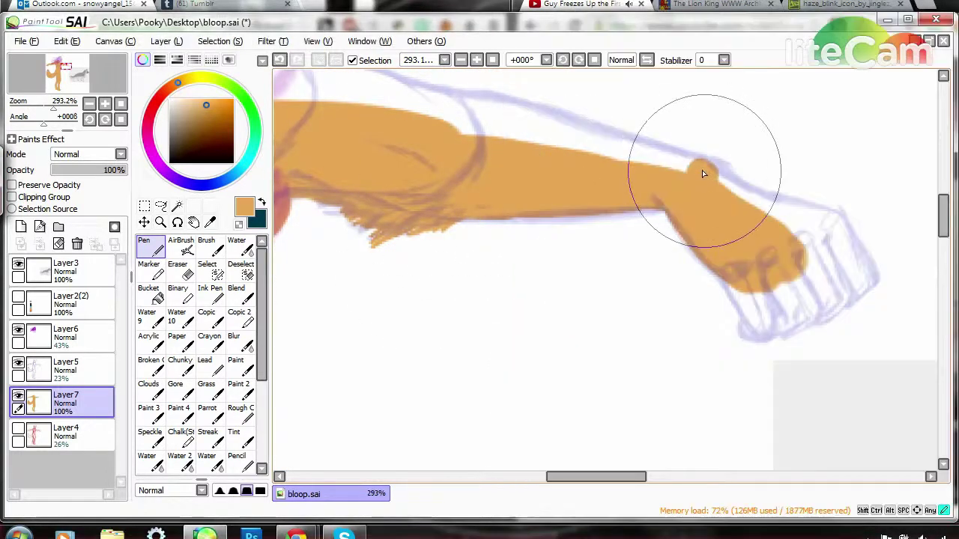
{"action": "scroll", "coordinate": [850, 260], "scroll_direction": "up", "scroll_amount": 3}
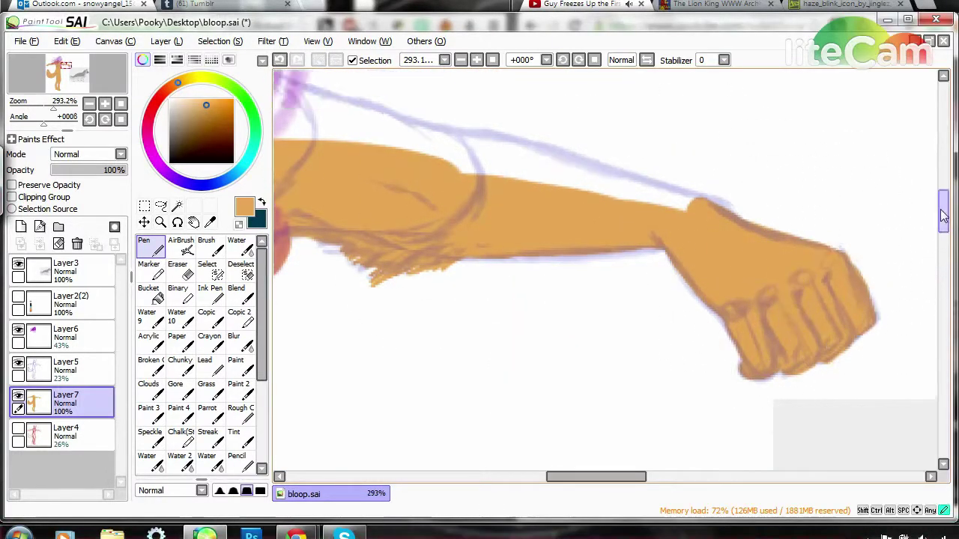
Switch to the Sketcher web chat, send ":c'" and return to the drawing
{"action": "key", "text": "alt+Tab"}
{"action": "type", "text": ":c"}
{"action": "key", "text": "Return"}
{"action": "key", "text": "alt+Tab"}
Fill the rest of the right arm up to the shoulder with light orange, continuing over the neck and the hair curls beside it
{"action": "left_click_drag", "start_coordinate": [450, 198], "coordinate": [527, 222]}
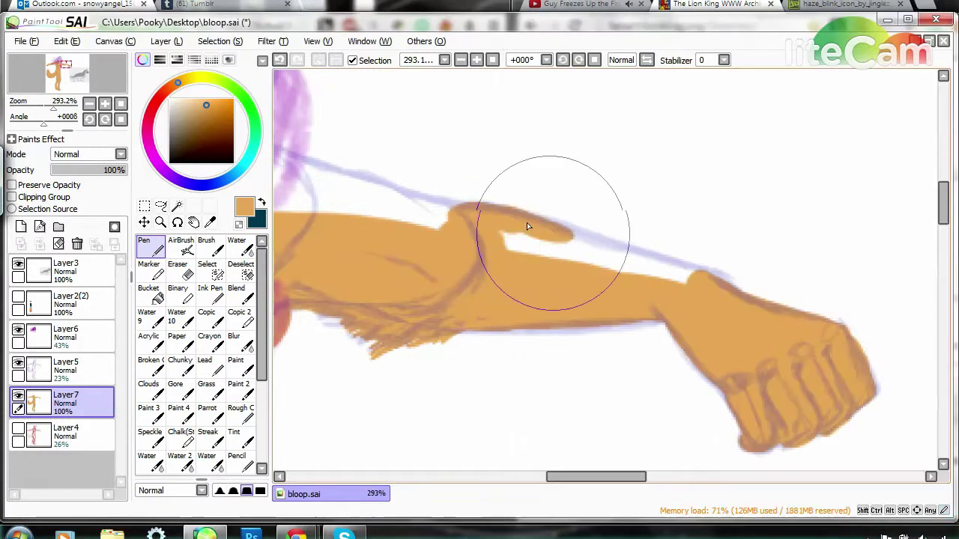
{"action": "left_click_drag", "start_coordinate": [420, 225], "coordinate": [719, 315]}
{"action": "left_click_drag", "start_coordinate": [597, 477], "coordinate": [574, 477]}
{"action": "left_click_drag", "start_coordinate": [443, 189], "coordinate": [662, 219]}
{"action": "mouse_move", "coordinate": [547, 250]}
{"action": "left_mouse_down"}
{"action": "mouse_move", "coordinate": [657, 259]}
{"action": "mouse_move", "coordinate": [654, 275]}
{"action": "mouse_move", "coordinate": [674, 223]}
{"action": "mouse_move", "coordinate": [699, 251]}
{"action": "mouse_move", "coordinate": [594, 225]}
{"action": "left_mouse_up"}
{"action": "scroll", "coordinate": [824, 187], "scroll_direction": "left", "scroll_amount": 5}
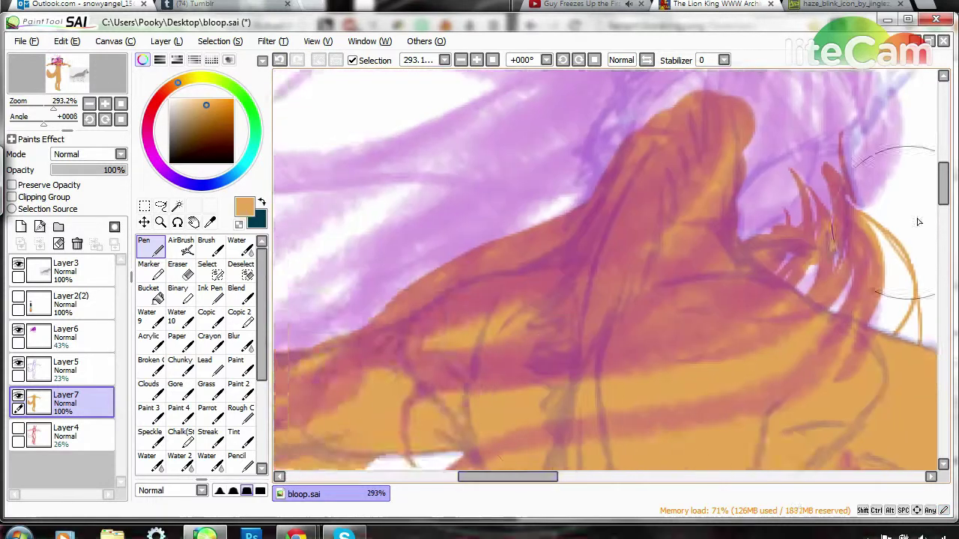
Paint the long hair strands sweeping over the crown in light orange and fill the back of the head
{"action": "scroll", "coordinate": [792, 128], "scroll_direction": "up", "scroll_amount": 5}
{"action": "left_click_drag", "start_coordinate": [823, 119], "coordinate": [714, 251]}
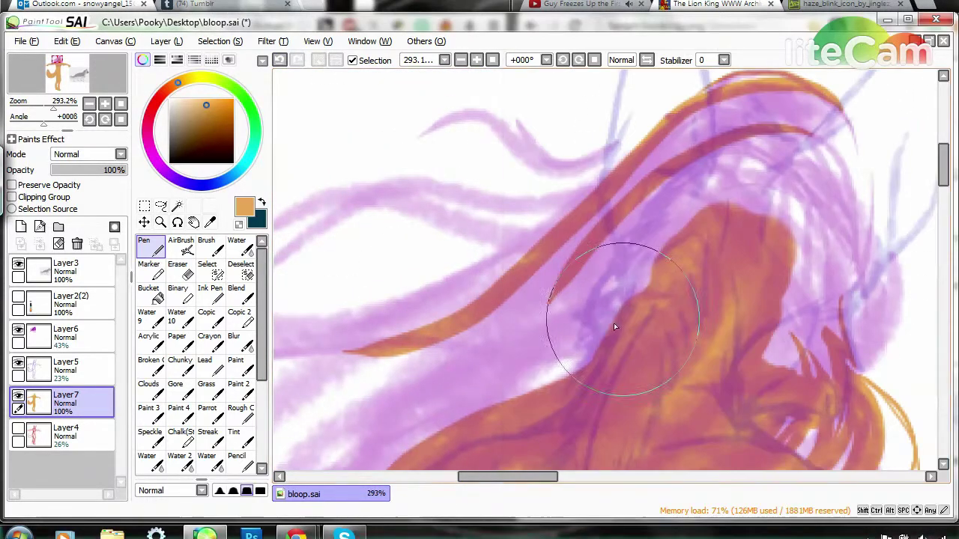
{"action": "left_click_drag", "start_coordinate": [613, 326], "coordinate": [637, 256]}
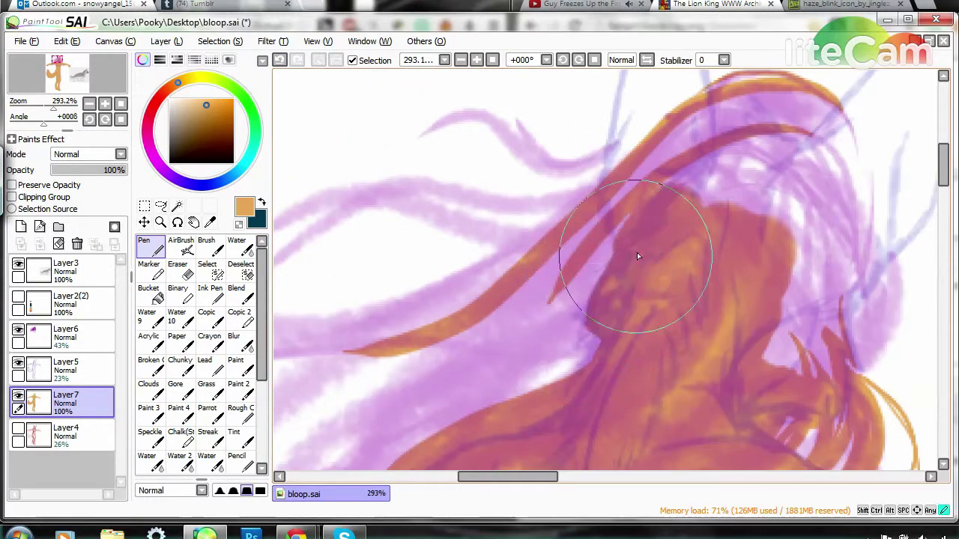
{"action": "left_click_drag", "start_coordinate": [775, 334], "coordinate": [652, 176]}
Fill both pointed ears with light orange and close the remaining gap on top of the head between them
{"action": "scroll", "coordinate": [659, 180], "scroll_direction": "up", "scroll_amount": 3}
{"action": "mouse_move", "coordinate": [644, 240]}
{"action": "left_mouse_down"}
{"action": "mouse_move", "coordinate": [700, 217]}
{"action": "mouse_move", "coordinate": [643, 164]}
{"action": "left_mouse_up"}
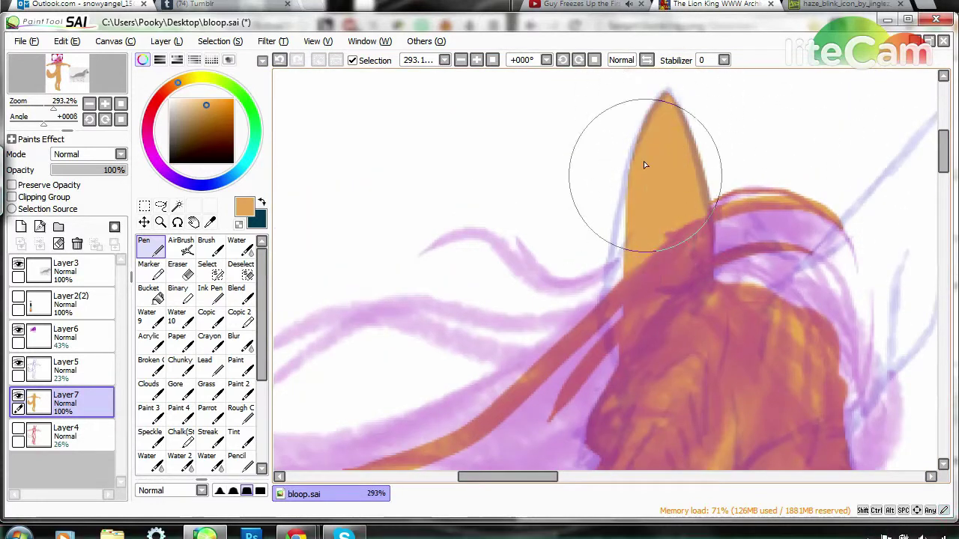
{"action": "scroll", "coordinate": [617, 378], "scroll_direction": "right", "scroll_amount": 4}
{"action": "mouse_move", "coordinate": [621, 208]}
{"action": "left_mouse_down"}
{"action": "mouse_move", "coordinate": [615, 233]}
{"action": "mouse_move", "coordinate": [719, 122]}
{"action": "mouse_move", "coordinate": [685, 310]}
{"action": "left_mouse_up"}
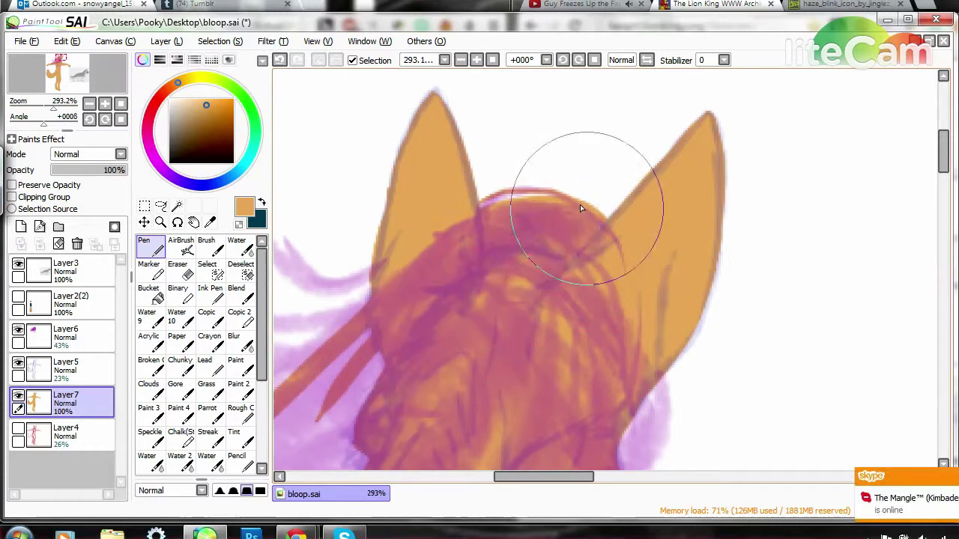
Paint the windblown hair in light orange, with thin curved strands streaming out to the left of the head
{"action": "scroll", "coordinate": [622, 195], "scroll_direction": "down", "scroll_amount": 5}
{"action": "left_click", "coordinate": [462, 60]}
{"action": "left_click", "coordinate": [463, 62]}
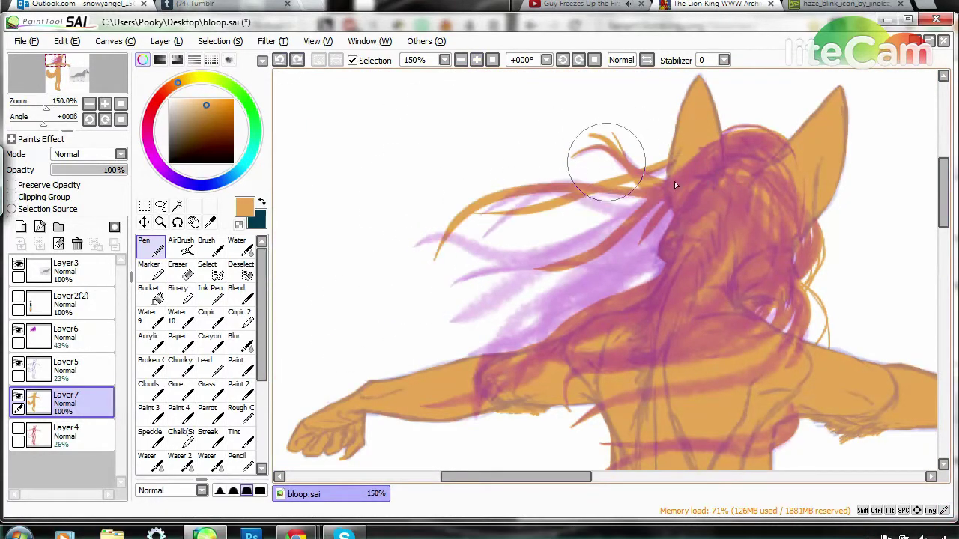
{"action": "mouse_move", "coordinate": [674, 182]}
{"action": "left_mouse_down"}
{"action": "mouse_move", "coordinate": [568, 231]}
{"action": "mouse_move", "coordinate": [658, 257]}
{"action": "mouse_move", "coordinate": [694, 212]}
{"action": "mouse_move", "coordinate": [624, 236]}
{"action": "left_mouse_up"}
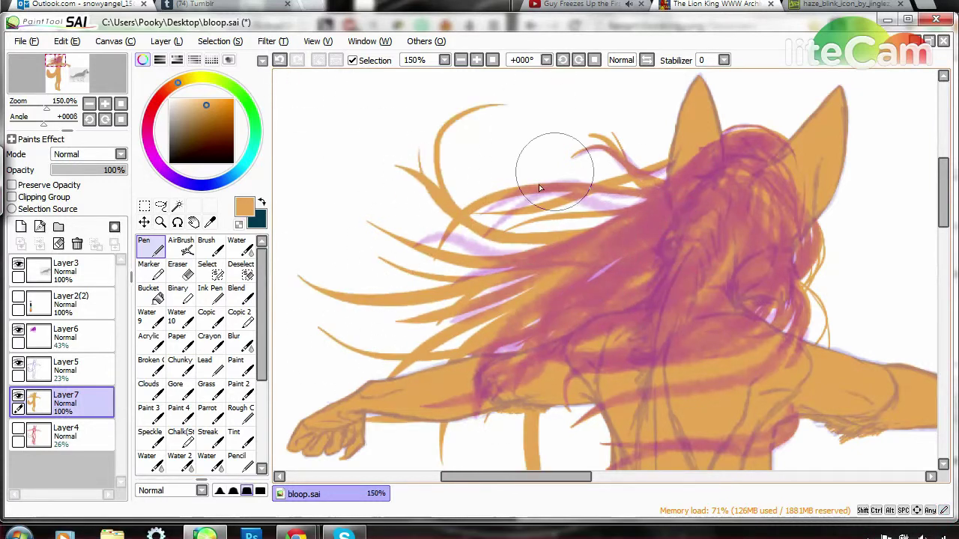
On a new clipping layer above the base colour, paint the right upper arm and right torso side in the palette's dark orange
{"action": "scroll", "coordinate": [539, 188], "scroll_direction": "down", "scroll_amount": 3}
{"action": "scroll", "coordinate": [417, 142], "scroll_direction": "up", "scroll_amount": 3}
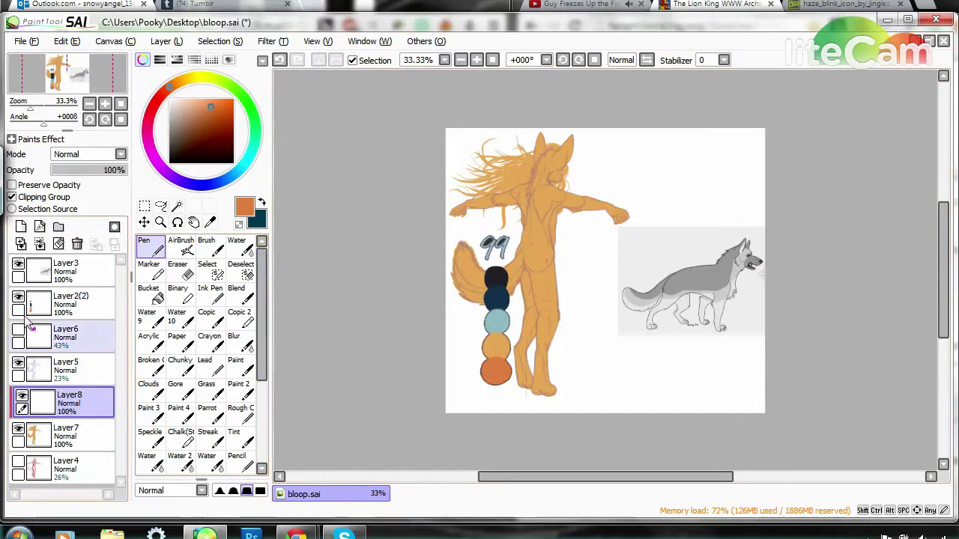
{"action": "scroll", "coordinate": [592, 221], "scroll_direction": "up", "scroll_amount": 5}
{"action": "mouse_move", "coordinate": [659, 247]}
{"action": "left_mouse_down"}
{"action": "mouse_move", "coordinate": [621, 214]}
{"action": "mouse_move", "coordinate": [548, 268]}
{"action": "mouse_move", "coordinate": [449, 464]}
{"action": "left_mouse_up"}
{"action": "key", "text": "e"}
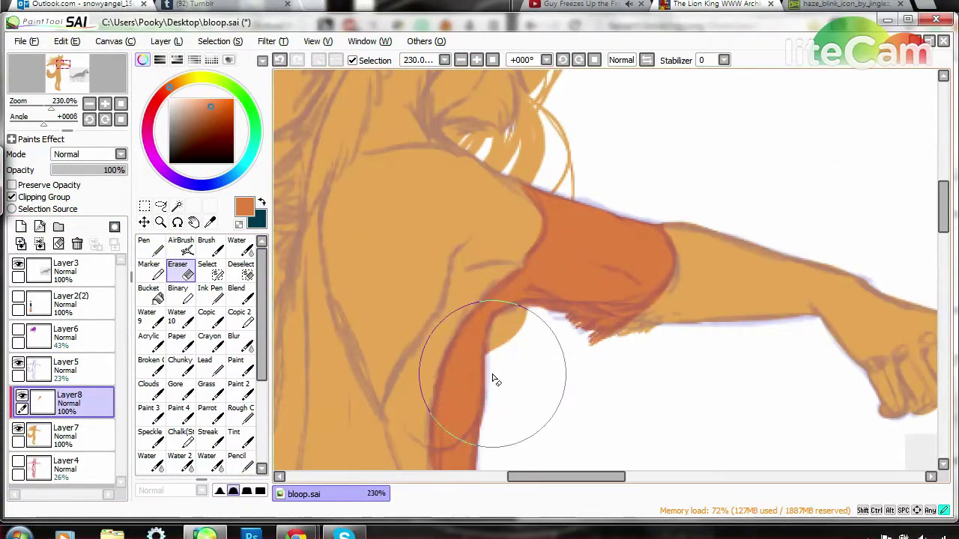
Switch to the Sketcher web chat, send "What is it doing?", widen the chat area and send "huh"
{"action": "key", "text": "alt+Tab"}
{"action": "type", "text": "doing?"}
{"action": "key", "text": "Return"}
{"action": "left_click_drag", "start_coordinate": [756, 347], "coordinate": [648, 347]}
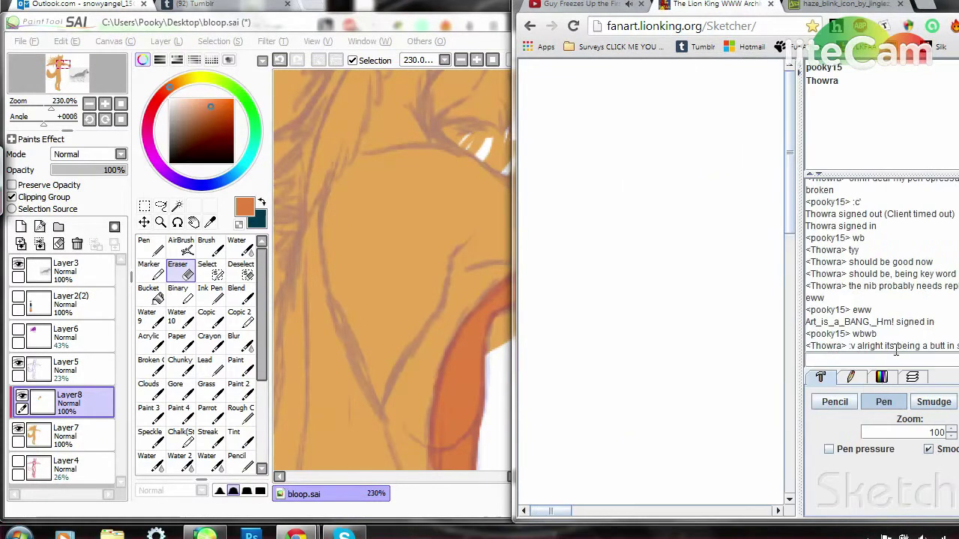
{"action": "type", "text": "huh"}
{"action": "key", "text": "Return"}
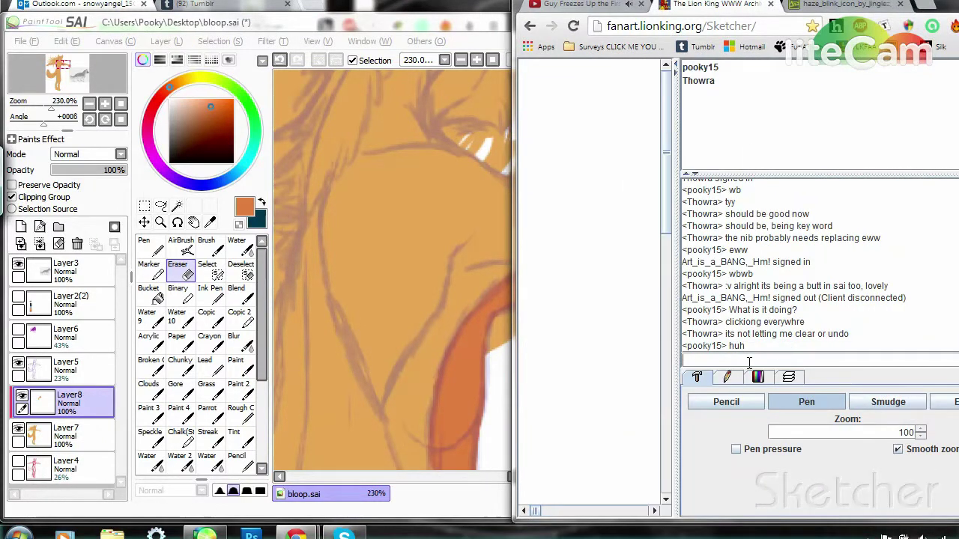
Send chat advice on what to try if changing the nib does not work, and return to the drawing
{"action": "type", "text": "If changing the nib doesnt work, try closing and hitting refresh"}
{"action": "key", "text": "Return"}
{"action": "key", "text": "alt+Tab"}
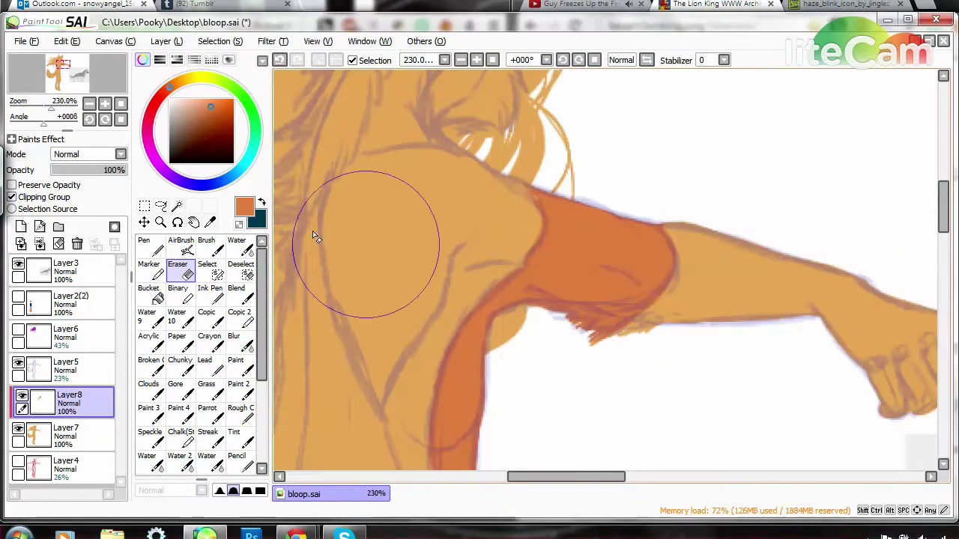
Touch up the right elbow fur in dark orange and taper the torso side stripe to the waist, with the sketch at 12% opacity
{"action": "left_click", "coordinate": [144, 247]}
{"action": "left_click_drag", "start_coordinate": [570, 319], "coordinate": [629, 324]}
{"action": "scroll", "coordinate": [628, 323], "scroll_direction": "down", "scroll_amount": 5}
{"action": "key", "text": "alt+Tab"}
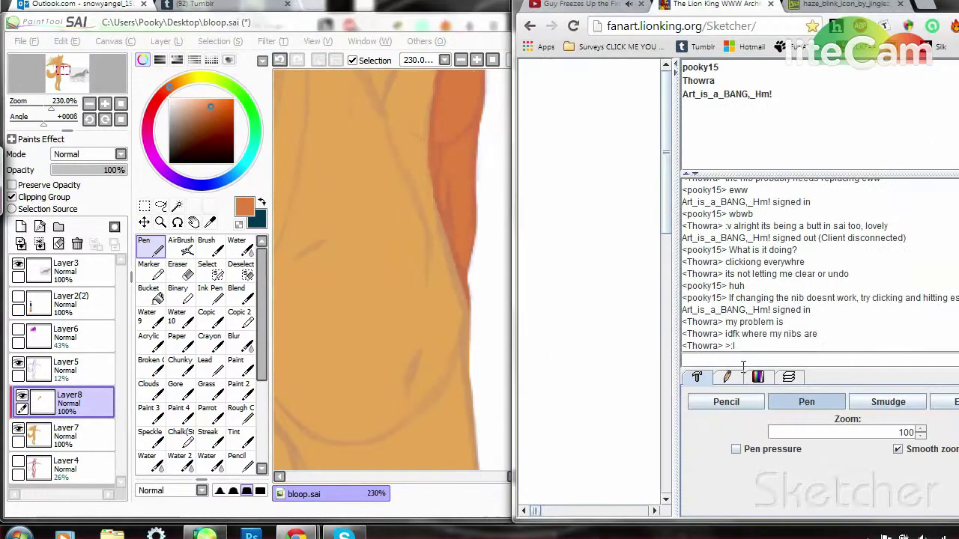
{"action": "key", "text": "alt+Tab"}
Fill the backs of both upper thighs below the buttocks with dark orange
{"action": "mouse_move", "coordinate": [504, 196]}
{"action": "left_mouse_down"}
{"action": "mouse_move", "coordinate": [404, 144]}
{"action": "mouse_move", "coordinate": [471, 257]}
{"action": "mouse_move", "coordinate": [419, 235]}
{"action": "left_mouse_up"}
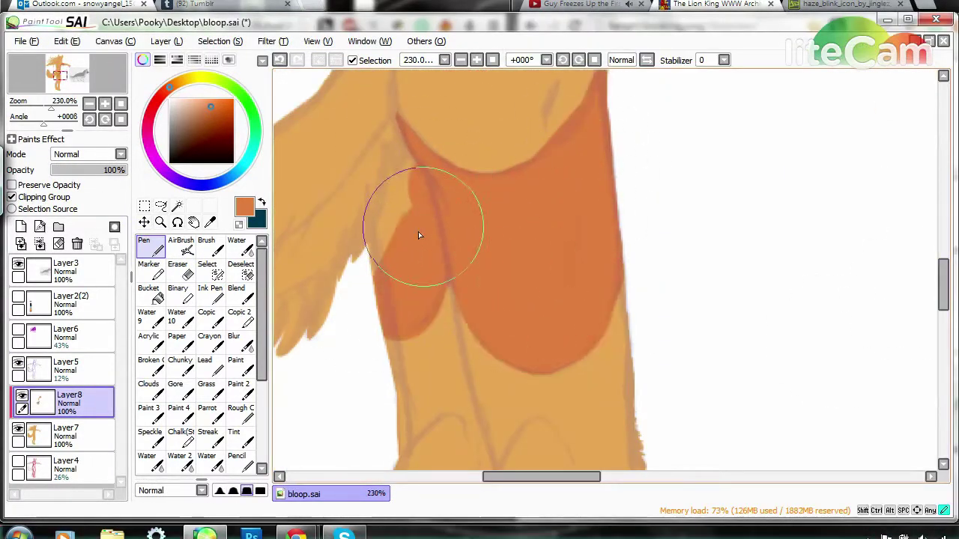
{"action": "key", "text": "alt+Tab"}
{"action": "key", "text": "alt+Tab"}
Paint a curved dark orange band along the tail from its base towards the tip and clean up its edges with the Eraser
{"action": "scroll", "coordinate": [321, 255], "scroll_direction": "up", "scroll_amount": 5}
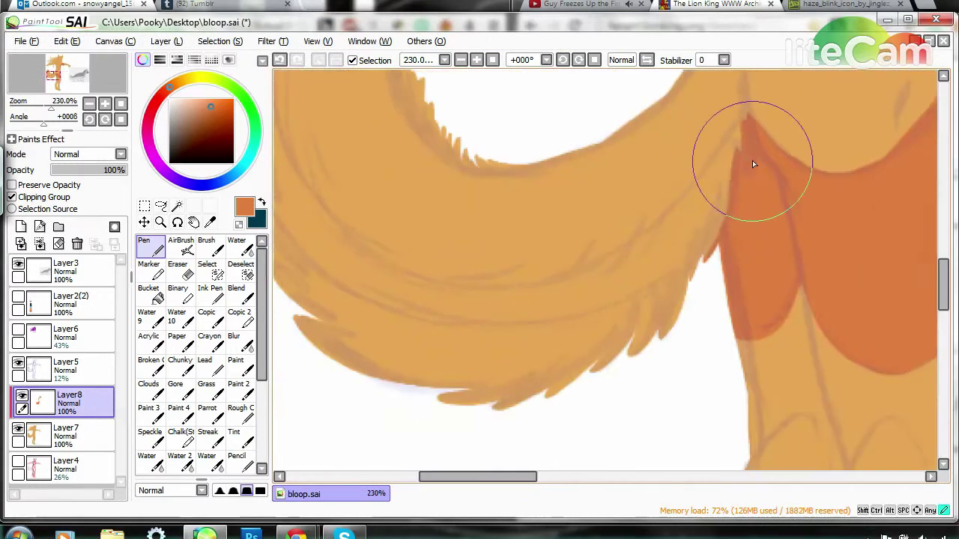
{"action": "mouse_move", "coordinate": [752, 160]}
{"action": "left_mouse_down"}
{"action": "mouse_move", "coordinate": [619, 274]}
{"action": "mouse_move", "coordinate": [285, 203]}
{"action": "left_mouse_up"}
{"action": "scroll", "coordinate": [370, 187], "scroll_direction": "left", "scroll_amount": 3}
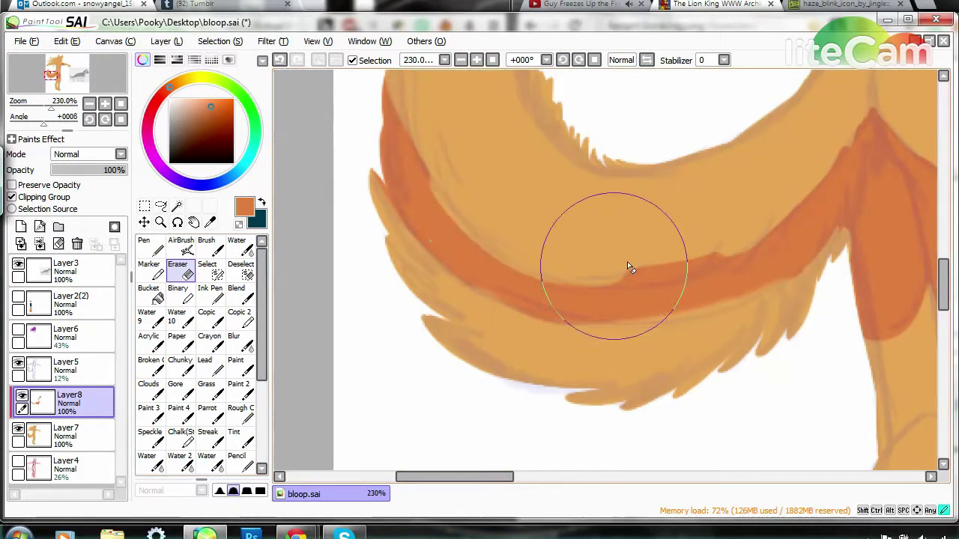
{"action": "scroll", "coordinate": [946, 280], "scroll_direction": "down", "scroll_amount": 3}
Switch to the Sketcher web chat, ask "hey do you use intuos?" and return to the drawing
{"action": "key", "text": "alt+Tab"}
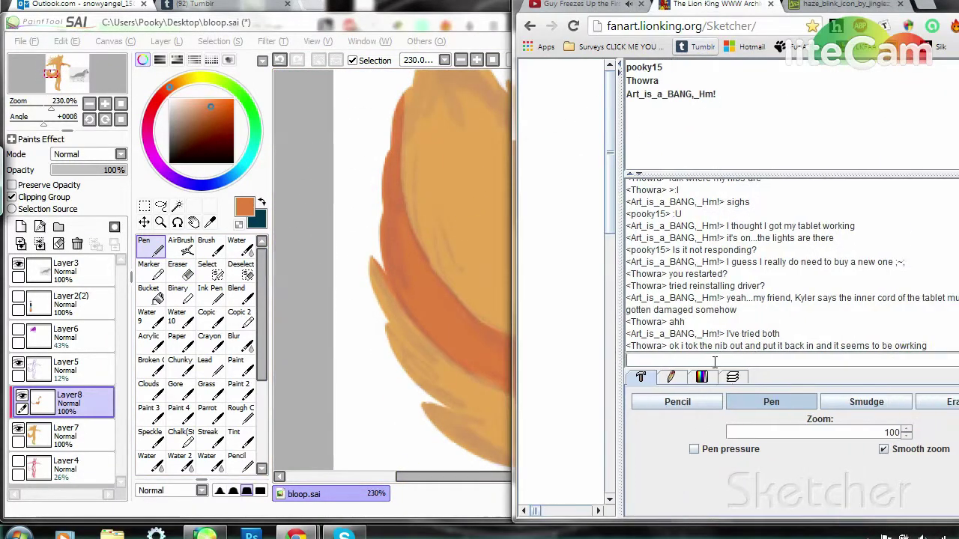
{"action": "type", "text": "hey do you use intuos?"}
{"action": "key", "text": "Return"}
{"action": "key", "text": "alt+Tab"}
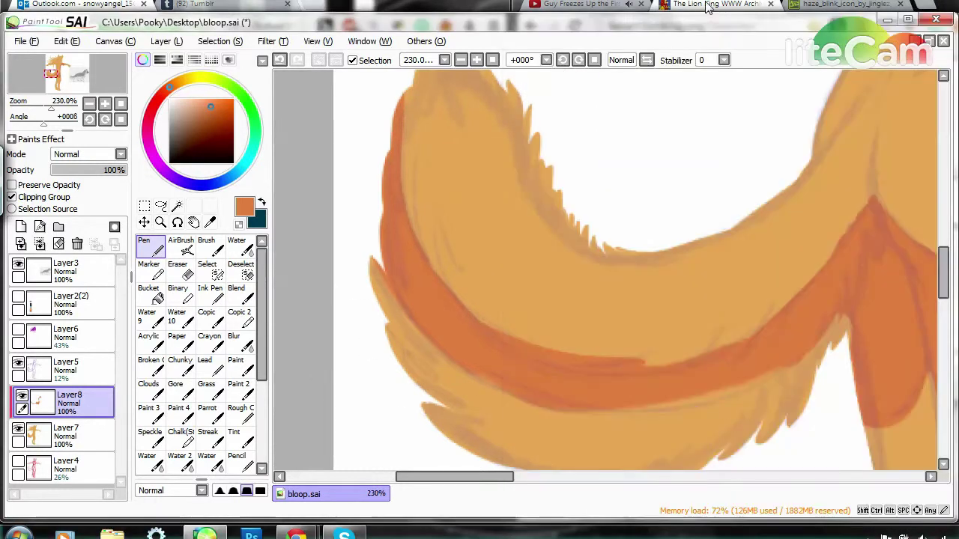
Send chat messages comparing the tablet's connection cord to a cell cord, followed by "on mine" and "micro usb", and return to the drawing
{"action": "key", "text": "alt+Tab"}
{"action": "type", "text": "I dont know about yours, but the connection cord is the same as a"}
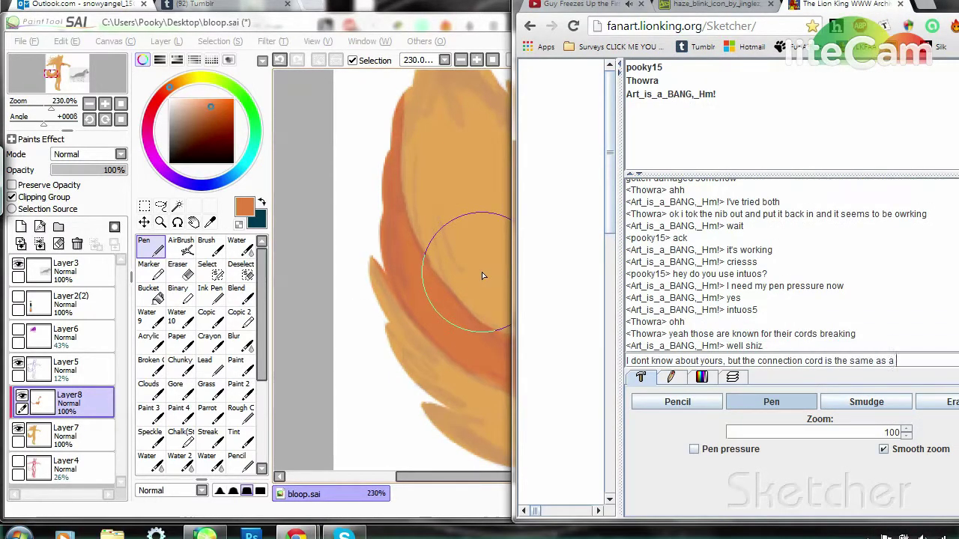
{"action": "key", "text": "Return"}
{"action": "type", "text": "so mine"}
{"action": "key", "text": "Return"}
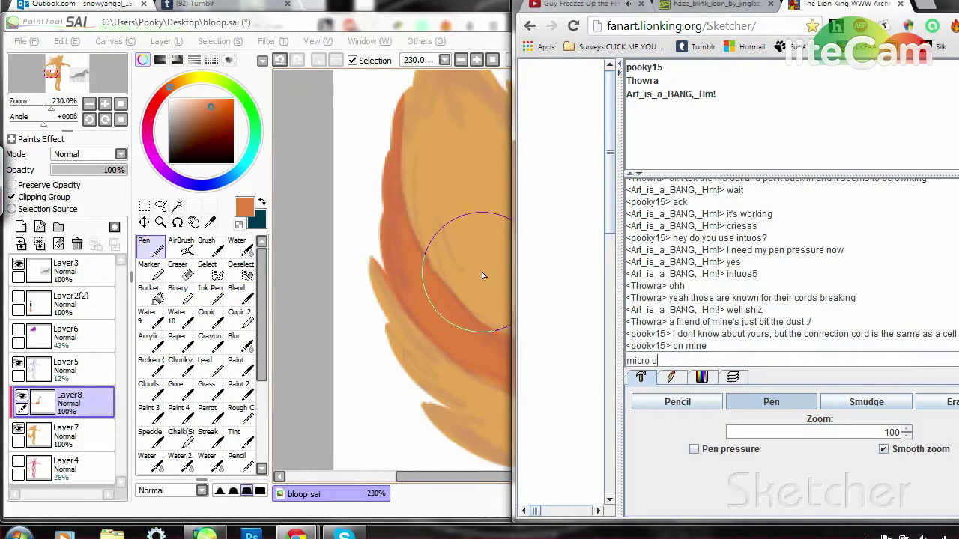
{"action": "key", "text": "alt+Tab"}
Bring the left arm into view and send "Vistablet is horrific" in the Sketcher web chat
{"action": "scroll", "coordinate": [469, 427], "scroll_direction": "up", "scroll_amount": 5}
{"action": "scroll", "coordinate": [468, 427], "scroll_direction": "right", "scroll_amount": 4}
{"action": "key", "text": "alt+Tab"}
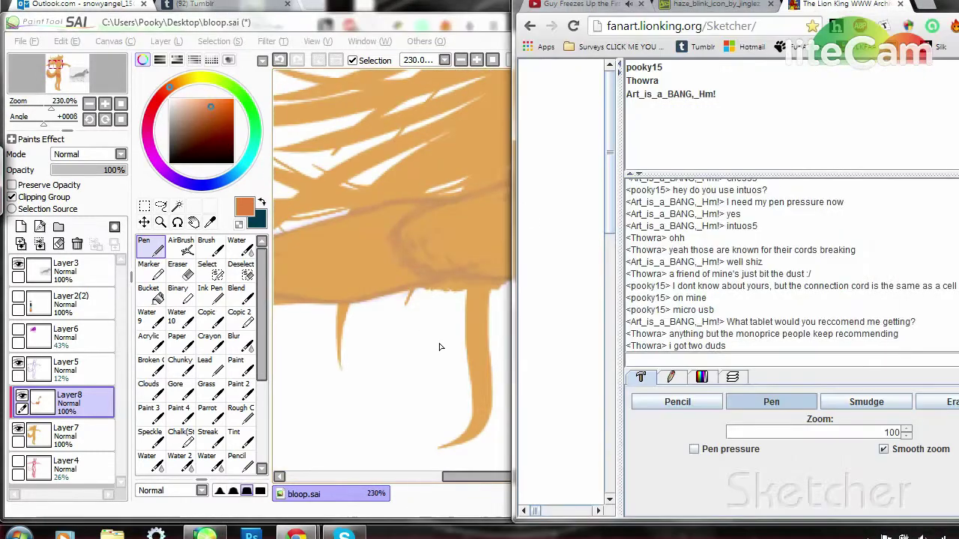
{"action": "key", "text": "alt+Tab"}
{"action": "key", "text": "alt+Tab"}
{"action": "type", "text": "c"}
{"action": "key", "text": "Return"}
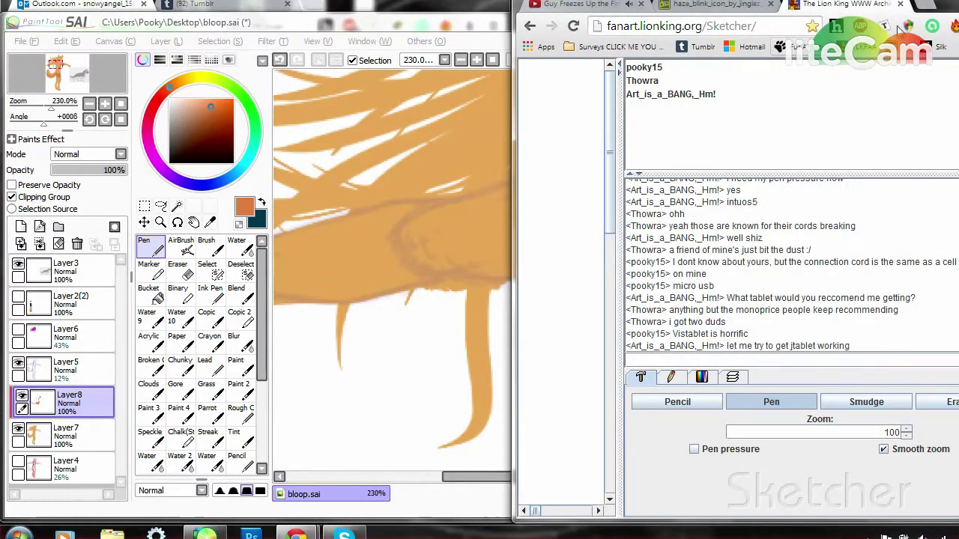
{"action": "key", "text": "ctrl+t"}
{"action": "left_click", "coordinate": [950, 47]}
{"action": "key", "text": "Escape"}
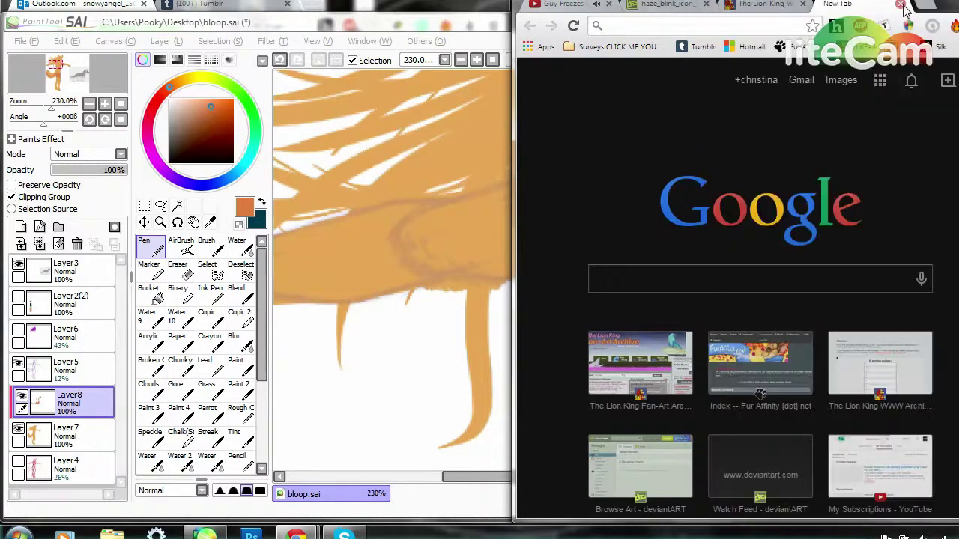
{"action": "key", "text": "ctrl+w"}
Back in PaintTool SAI, paint the left upper arm and left torso side dark orange, showing the purple hair layer at 18% opacity
{"action": "key", "text": "alt+Tab"}
{"action": "left_click_drag", "start_coordinate": [543, 232], "coordinate": [465, 218]}
{"action": "key", "text": "e"}
{"action": "left_click_drag", "start_coordinate": [494, 165], "coordinate": [551, 211]}
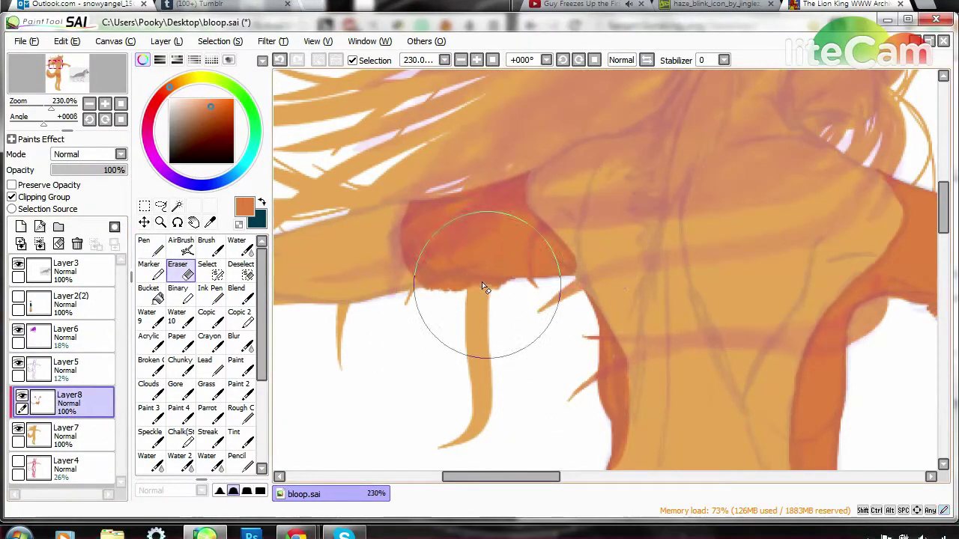
Roughen the lower edges of the dark orange thigh markings into small fur spikes with the Pen at size 16
{"action": "key", "text": "alt+Tab"}
{"action": "key", "text": "alt+Tab"}
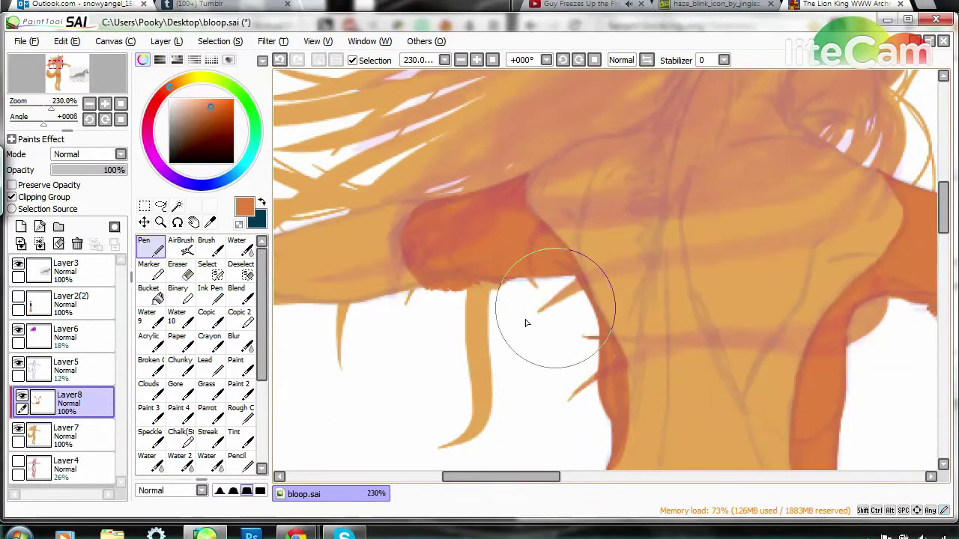
{"action": "scroll", "coordinate": [314, 361], "scroll_direction": "down", "scroll_amount": 5}
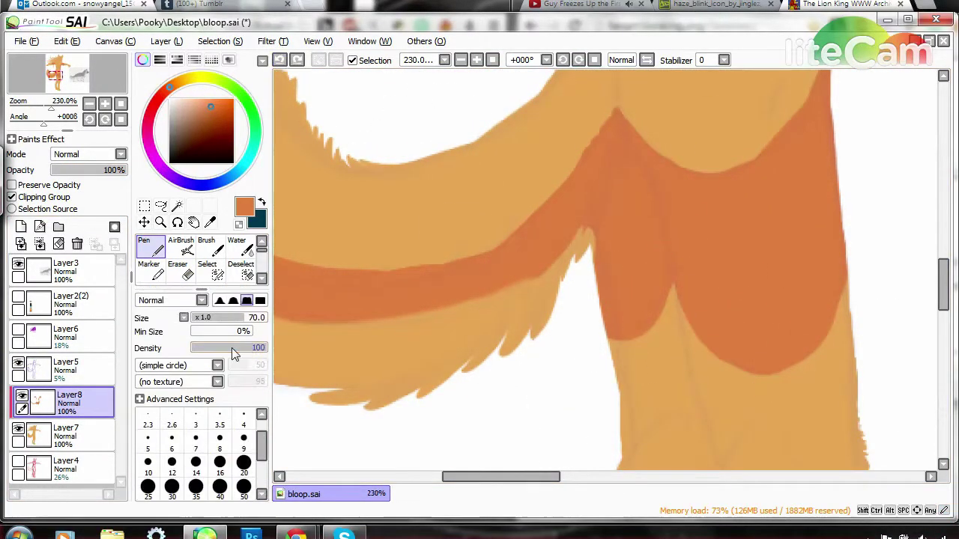
{"action": "scroll", "coordinate": [550, 154], "scroll_direction": "up", "scroll_amount": 4}
{"action": "key", "text": "alt+Tab"}
{"action": "key", "text": "alt+Tab"}
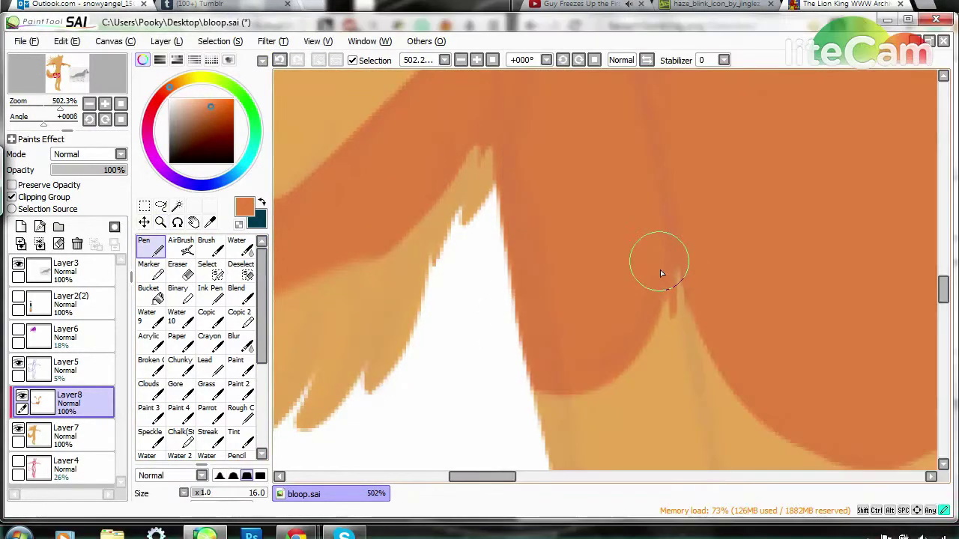
{"action": "left_click", "coordinate": [280, 61]}
{"action": "left_click", "coordinate": [281, 61]}
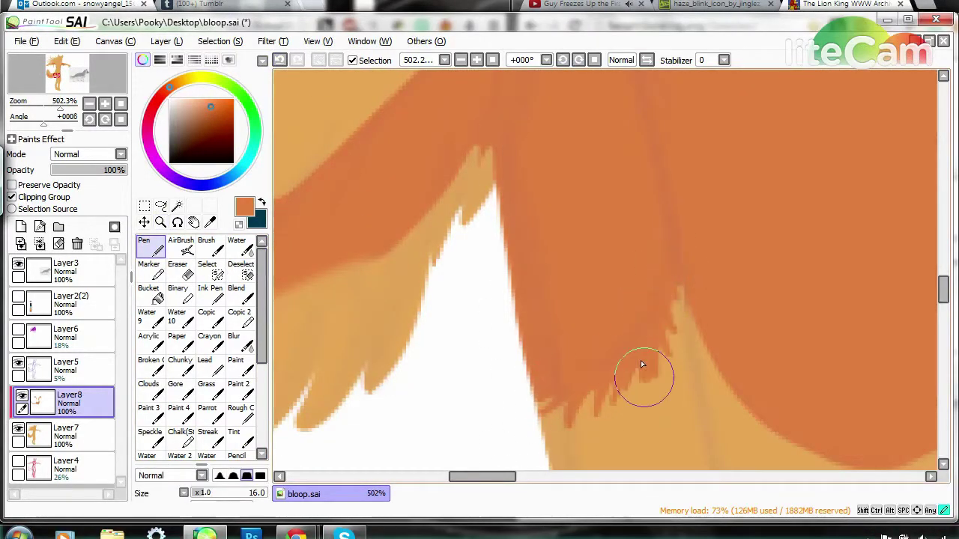
{"action": "mouse_move", "coordinate": [642, 365]}
{"action": "left_mouse_down"}
{"action": "mouse_move", "coordinate": [368, 172]}
{"action": "mouse_move", "coordinate": [589, 349]}
{"action": "mouse_move", "coordinate": [731, 296]}
{"action": "left_mouse_up"}
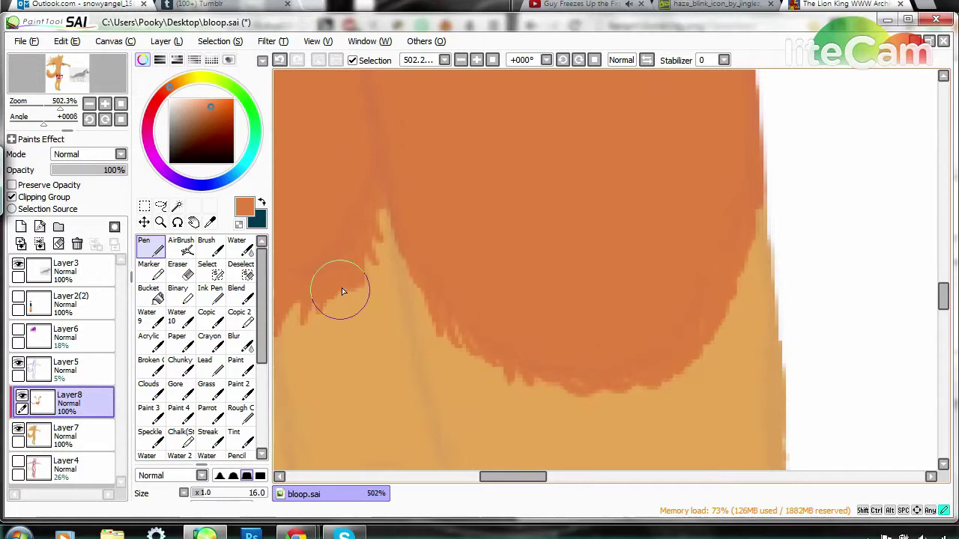
Paint fur spikes along the lower edge of the dark orange stripe at the tail base with the Pen at size 35
{"action": "left_click_drag", "start_coordinate": [513, 477], "coordinate": [475, 476]}
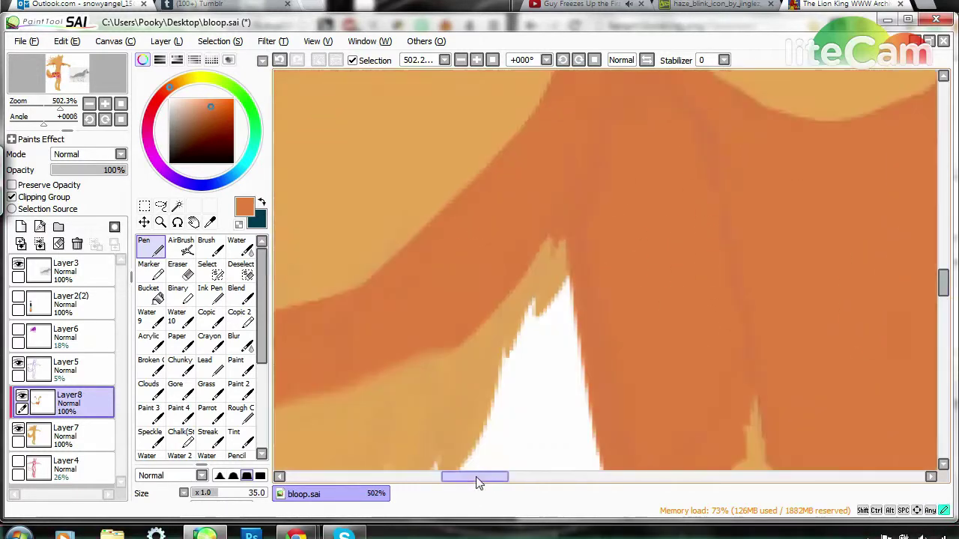
{"action": "left_click_drag", "start_coordinate": [199, 466], "coordinate": [199, 267]}
{"action": "key", "text": "alt+Tab"}
{"action": "key", "text": "alt+Tab"}
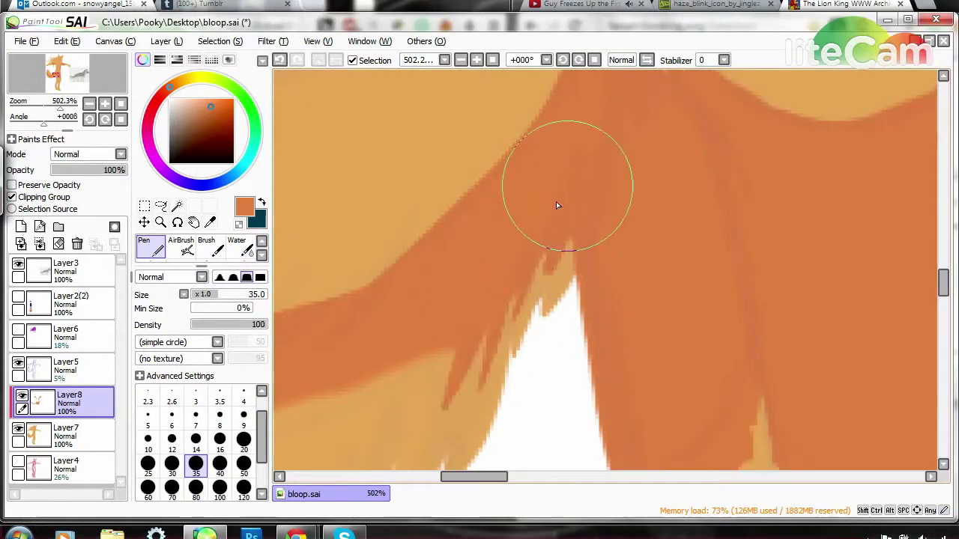
Send "Go to your tablet settings for a moment for me?" in the Sketcher web chat and return to the drawing
{"action": "key", "text": "alt+Tab"}
{"action": "type", "text": "Go to your tablet settings for a moment for me?"}
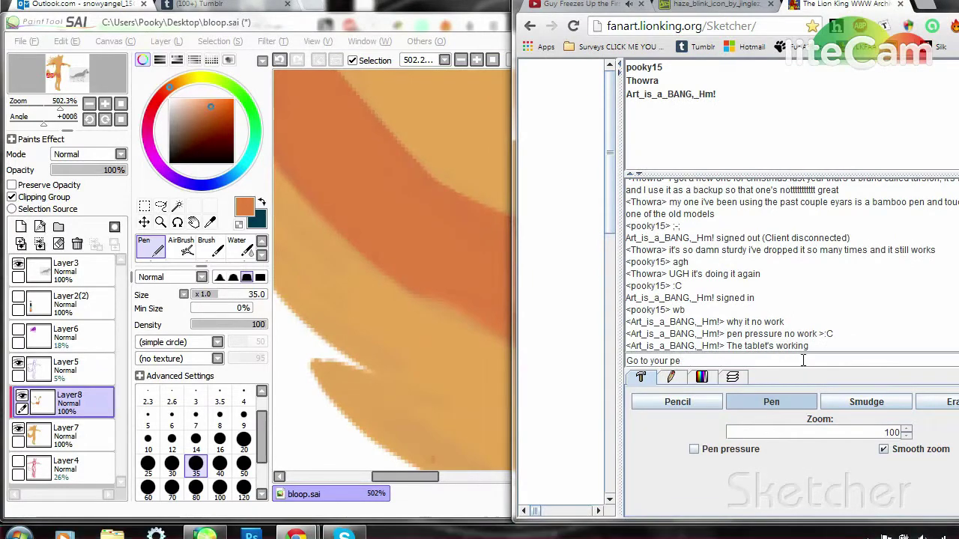
{"action": "key", "text": "Return"}
{"action": "key", "text": "alt+Tab"}
{"action": "key", "text": "alt+Tab"}
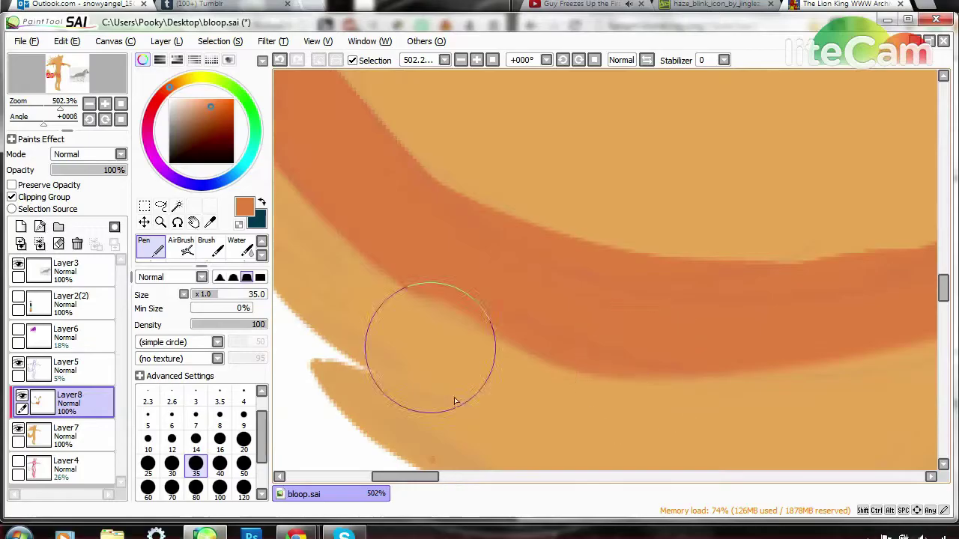
Continue the dark orange fur spikes along both edges of the tail stripe up the curve of the tail
{"action": "left_click_drag", "start_coordinate": [710, 313], "coordinate": [484, 376]}
{"action": "scroll", "coordinate": [537, 342], "scroll_direction": "left", "scroll_amount": 3}
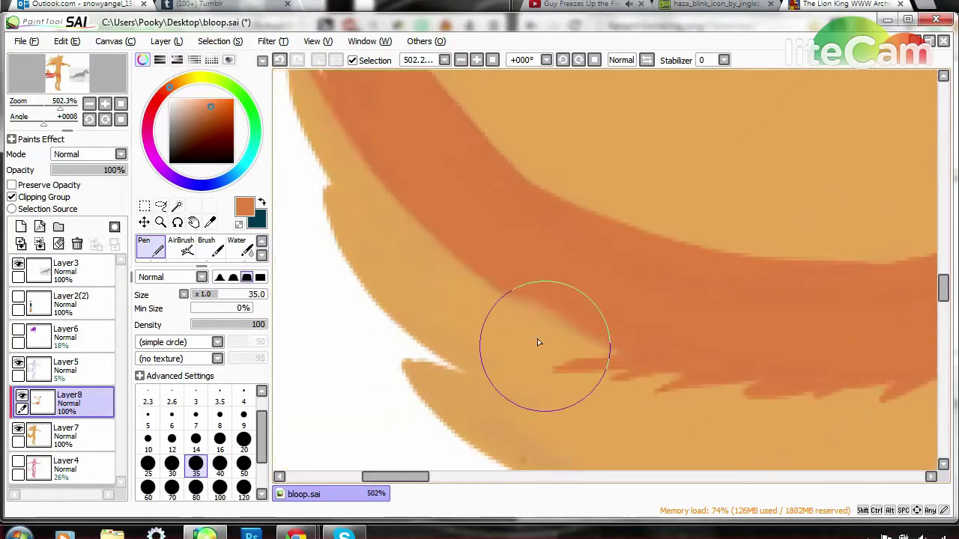
{"action": "scroll", "coordinate": [491, 212], "scroll_direction": "up", "scroll_amount": 5}
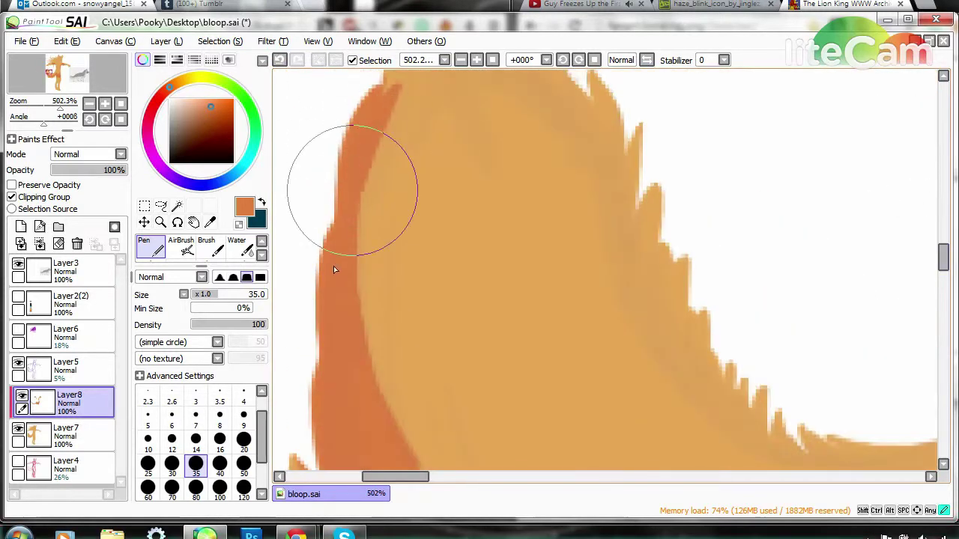
{"action": "scroll", "coordinate": [431, 145], "scroll_direction": "down", "scroll_amount": 4}
{"action": "mouse_move", "coordinate": [431, 144]}
{"action": "left_mouse_down"}
{"action": "mouse_move", "coordinate": [553, 284]}
{"action": "mouse_move", "coordinate": [662, 328]}
{"action": "left_mouse_up"}
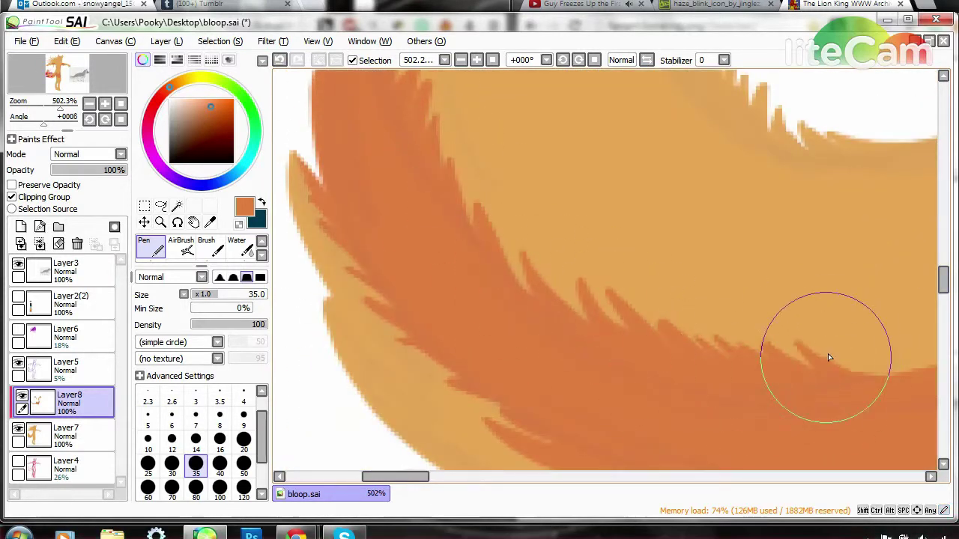
Roughen the peak of the dark orange marking above the tail base into fur, checking the Sketcher web chat in between
{"action": "scroll", "coordinate": [829, 358], "scroll_direction": "up", "scroll_amount": 4}
{"action": "scroll", "coordinate": [630, 213], "scroll_direction": "right", "scroll_amount": 3}
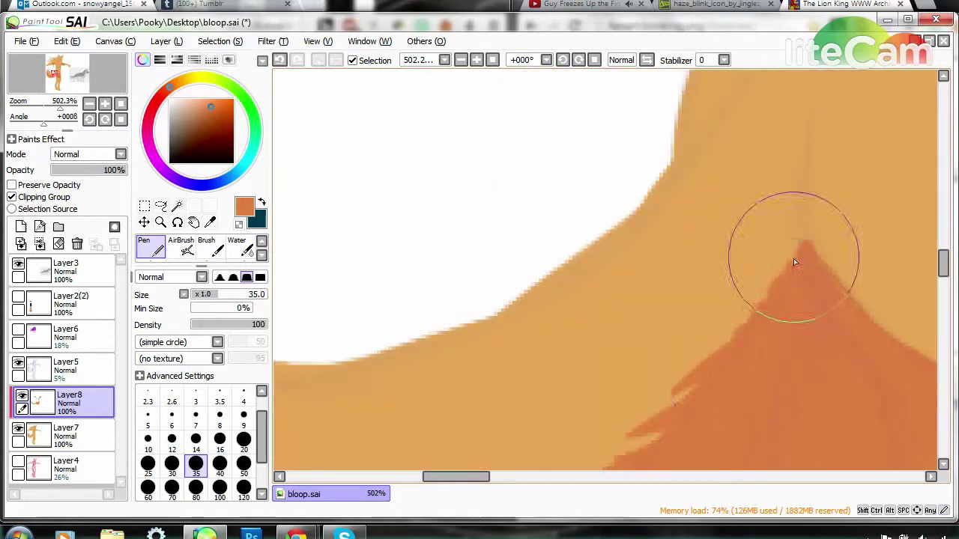
{"action": "scroll", "coordinate": [796, 262], "scroll_direction": "right", "scroll_amount": 4}
{"action": "scroll", "coordinate": [621, 402], "scroll_direction": "down", "scroll_amount": 1}
{"action": "left_click", "coordinate": [846, 4]}
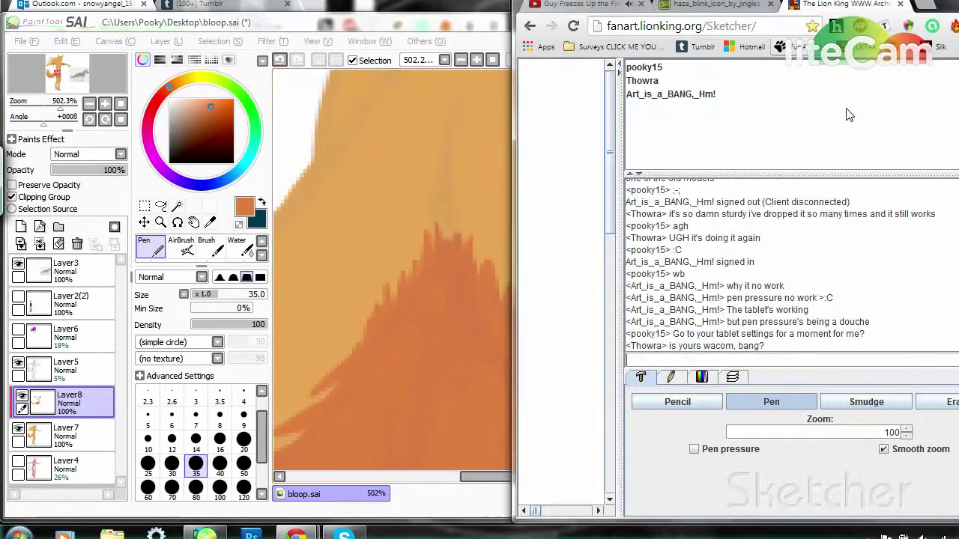
{"action": "left_click", "coordinate": [442, 307]}
Paint dark orange fur spikes along the inner edges of both upper arm markings where they meet the back
{"action": "scroll", "coordinate": [888, 267], "scroll_direction": "right", "scroll_amount": 3}
{"action": "scroll", "coordinate": [702, 151], "scroll_direction": "up", "scroll_amount": 3}
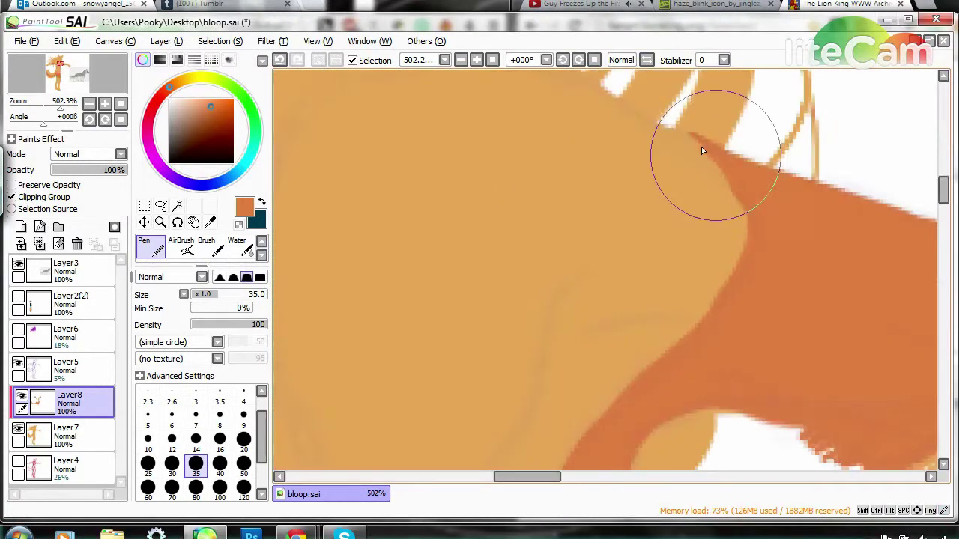
{"action": "left_click_drag", "start_coordinate": [548, 477], "coordinate": [475, 480]}
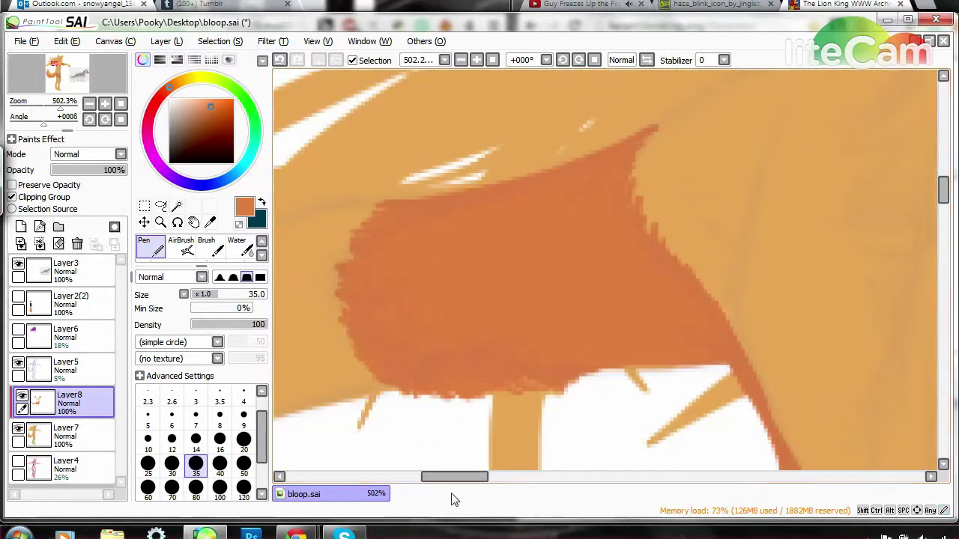
{"action": "scroll", "coordinate": [539, 405], "scroll_direction": "right", "scroll_amount": 4}
{"action": "scroll", "coordinate": [541, 455], "scroll_direction": "left", "scroll_amount": 3}
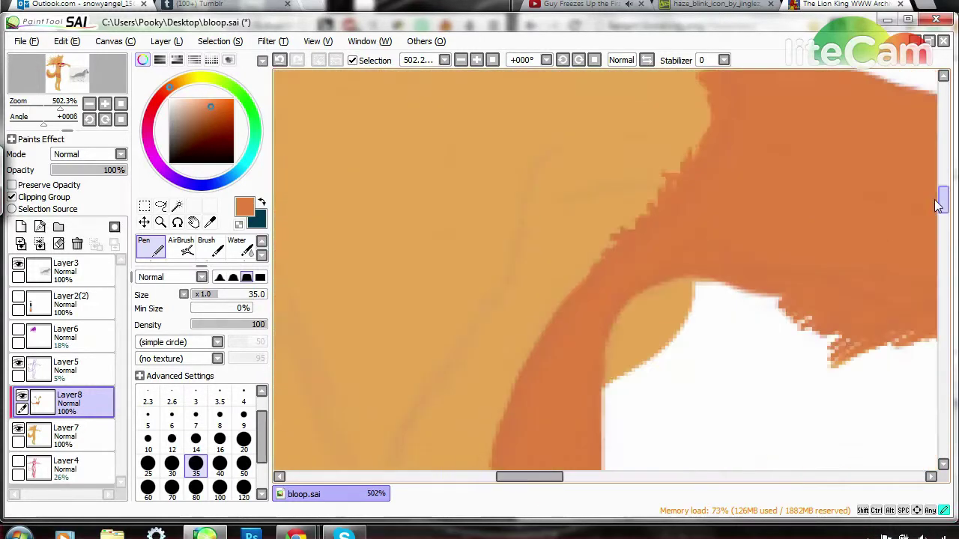
Pick the dark navy from the palette swatches and add a new clipping layer above the dark orange markings
{"action": "key", "text": "ctrl+0"}
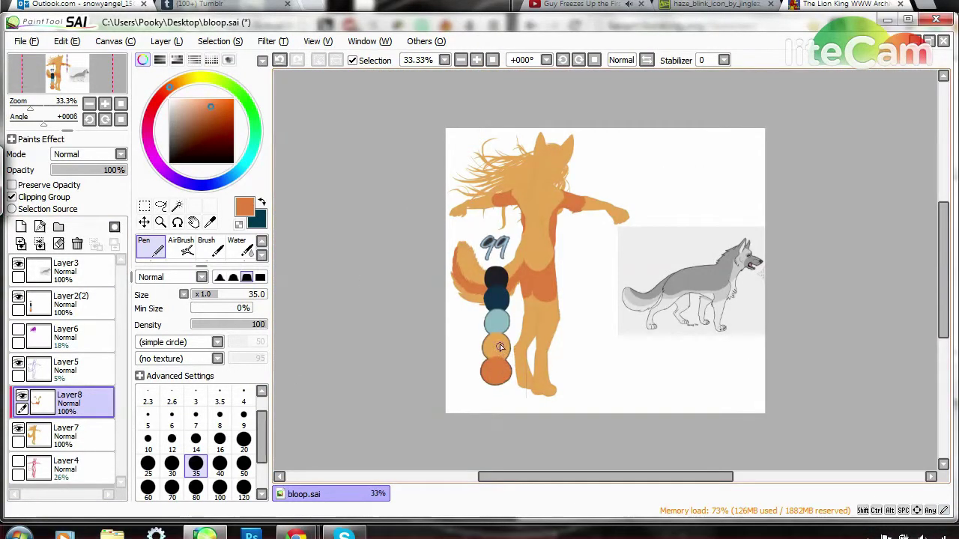
{"action": "left_click", "coordinate": [497, 332], "text": "alt"}
{"action": "left_click", "coordinate": [497, 332], "text": "ctrl"}
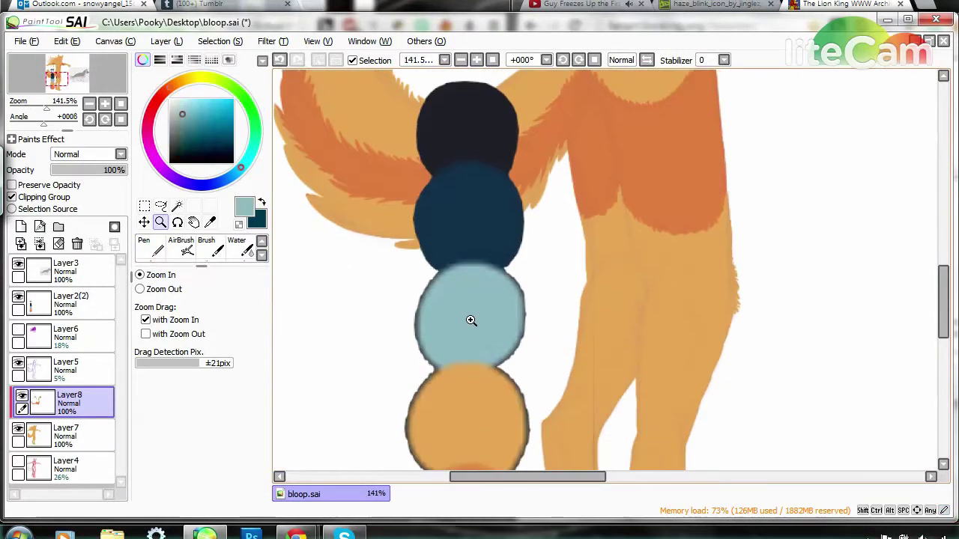
{"action": "left_click", "coordinate": [468, 224], "text": "alt"}
{"action": "left_click", "coordinate": [20, 227]}
Greet the newly arrived member in the Sketcher web chat, send "I was just about to say that lol" and return to the drawing
{"action": "key", "text": "alt+Tab"}
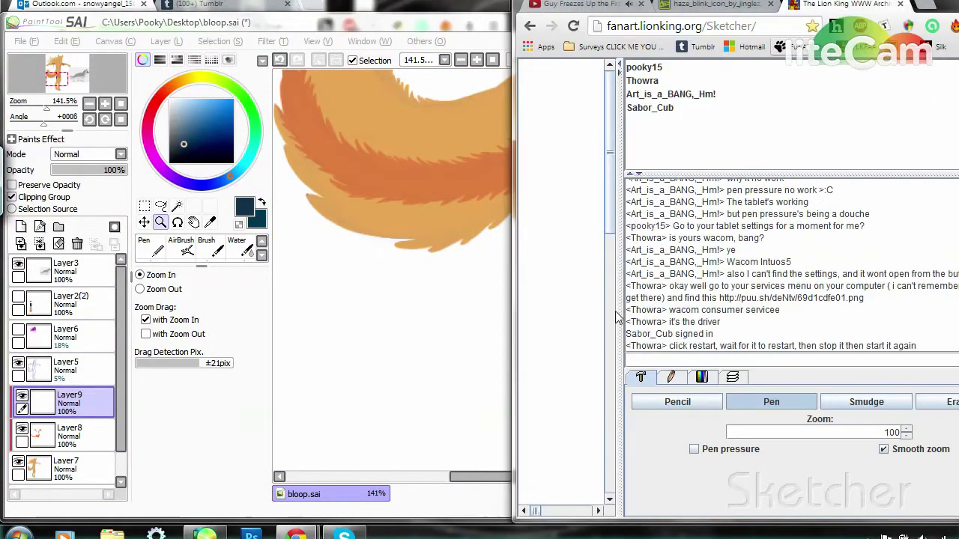
{"action": "type", "text": "and thow I was just about to sa"}
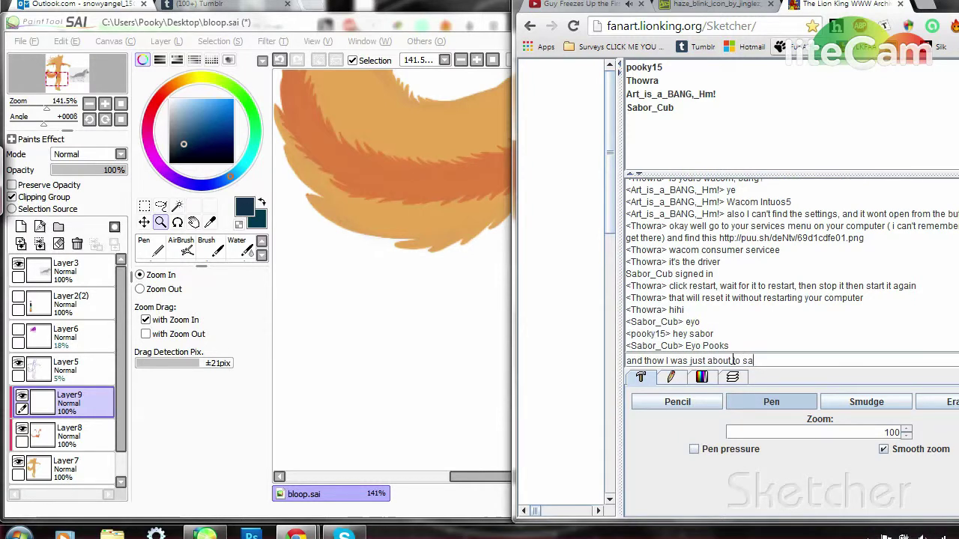
{"action": "key", "text": "alt+Tab"}
Place the new layer beneath the dark orange markings and paint the back dark navy with the Pen at size 50
{"action": "key", "text": "n"}
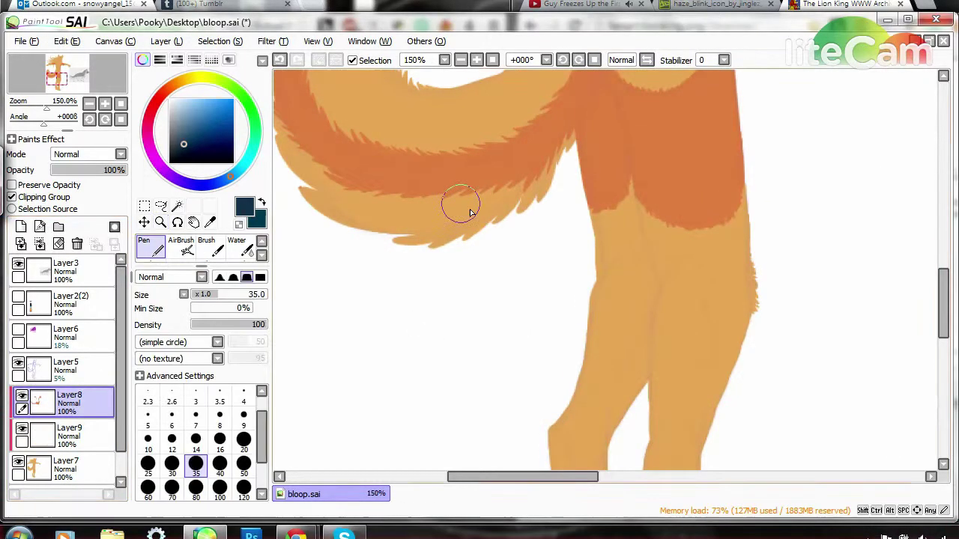
{"action": "mouse_move", "coordinate": [315, 180]}
{"action": "left_mouse_down"}
{"action": "mouse_move", "coordinate": [300, 254]}
{"action": "mouse_move", "coordinate": [320, 311]}
{"action": "mouse_move", "coordinate": [417, 347]}
{"action": "mouse_move", "coordinate": [567, 310]}
{"action": "mouse_move", "coordinate": [659, 272]}
{"action": "mouse_move", "coordinate": [733, 352]}
{"action": "left_mouse_up"}
{"action": "left_click", "coordinate": [244, 463]}
{"action": "mouse_move", "coordinate": [741, 314]}
{"action": "left_mouse_down"}
{"action": "mouse_move", "coordinate": [764, 192]}
{"action": "mouse_move", "coordinate": [824, 112]}
{"action": "left_mouse_up"}
{"action": "scroll", "coordinate": [674, 300], "scroll_direction": "down", "scroll_amount": 4}
{"action": "left_click_drag", "start_coordinate": [555, 476], "coordinate": [620, 465]}
{"action": "scroll", "coordinate": [620, 450], "scroll_direction": "up", "scroll_amount": 5}
{"action": "mouse_move", "coordinate": [702, 208]}
{"action": "left_mouse_down"}
{"action": "mouse_move", "coordinate": [508, 250]}
{"action": "mouse_move", "coordinate": [705, 157]}
{"action": "mouse_move", "coordinate": [659, 180]}
{"action": "left_mouse_up"}
{"action": "mouse_move", "coordinate": [540, 217]}
{"action": "left_mouse_down"}
{"action": "mouse_move", "coordinate": [507, 238]}
{"action": "mouse_move", "coordinate": [615, 187]}
{"action": "left_mouse_up"}
Fill the neck, back of the head and both ears dark navy, erasing the overflow beyond the sketch lines
{"action": "scroll", "coordinate": [546, 434], "scroll_direction": "up", "scroll_amount": 4}
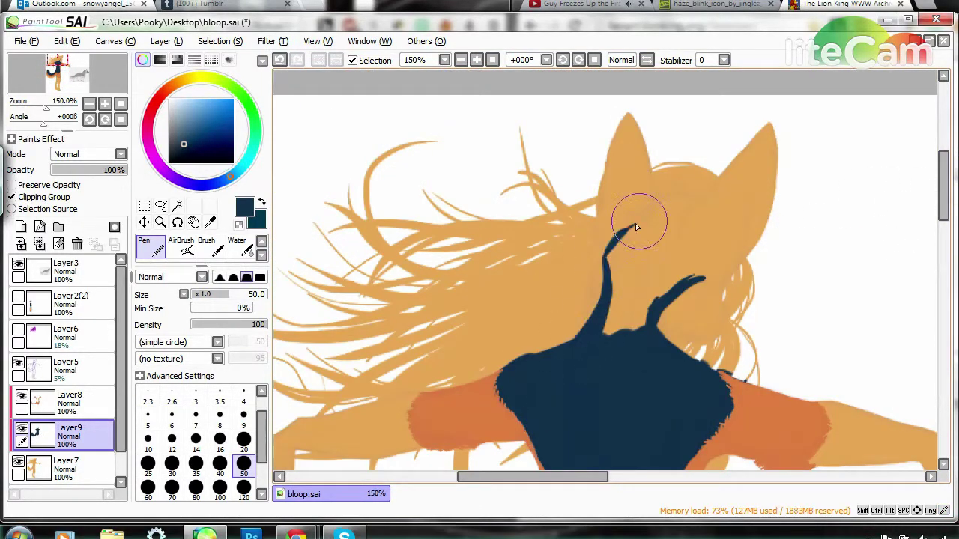
{"action": "left_click_drag", "start_coordinate": [702, 267], "coordinate": [644, 317]}
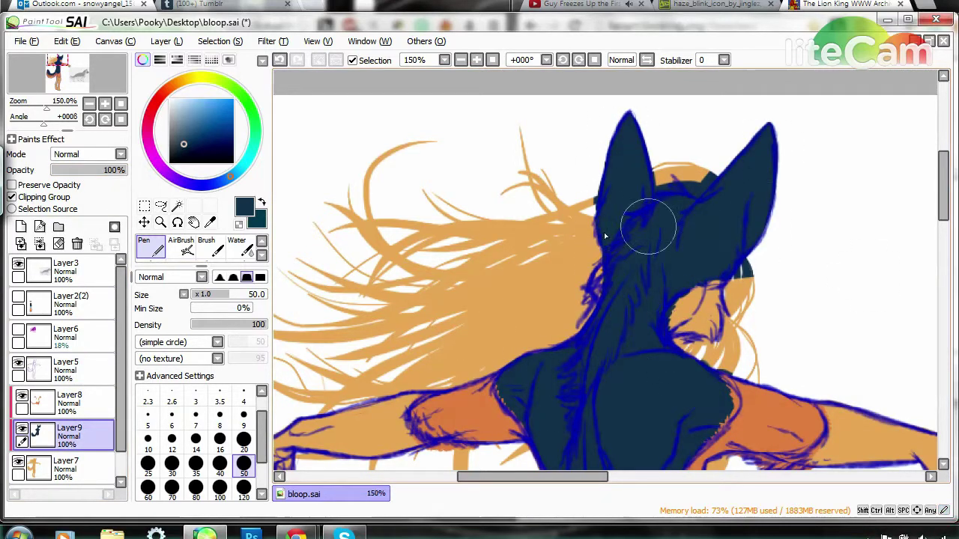
{"action": "key", "text": "e"}
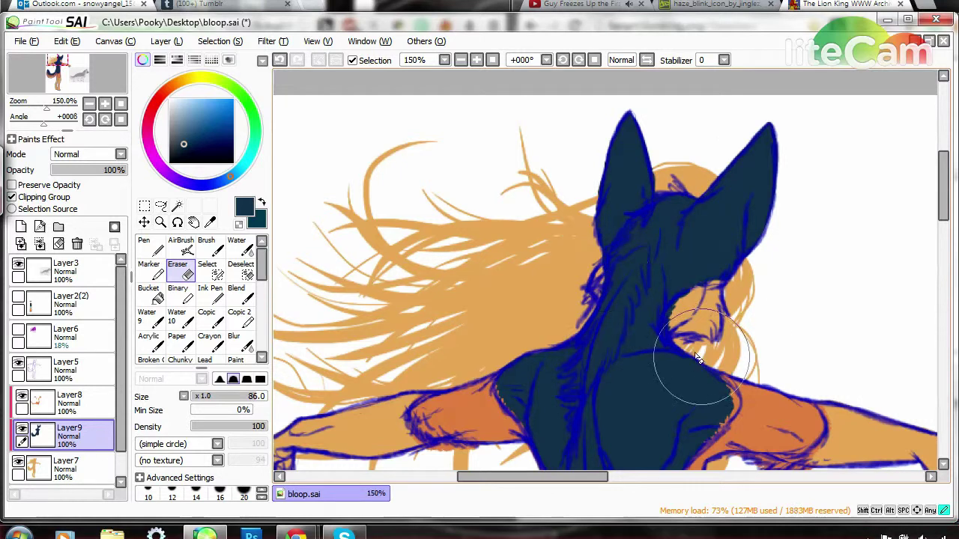
Send "stupid circle thing" and "yeah" in the Sketcher web chat, adding a clipping layer above the dark orange markings in between
{"action": "key", "text": "alt+Tab"}
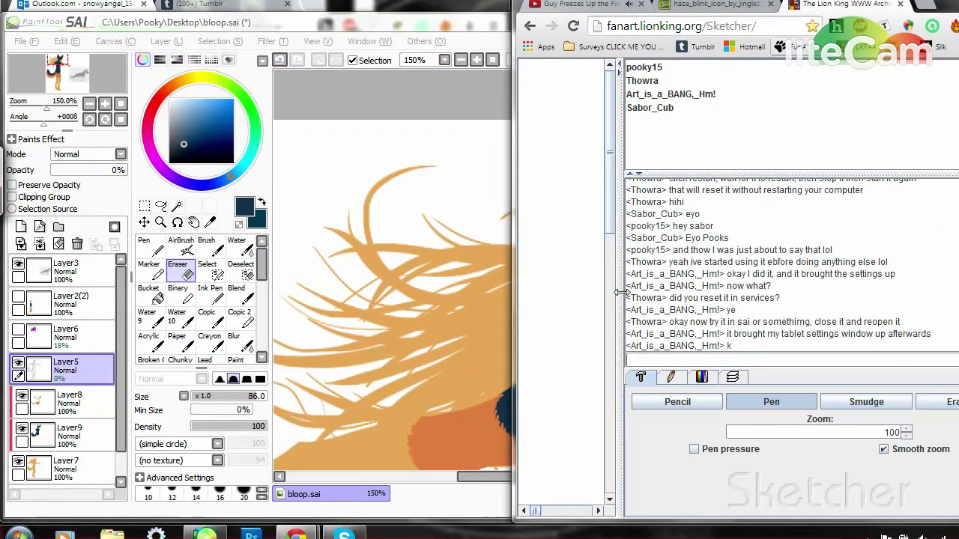
{"action": "key", "text": "alt+Tab"}
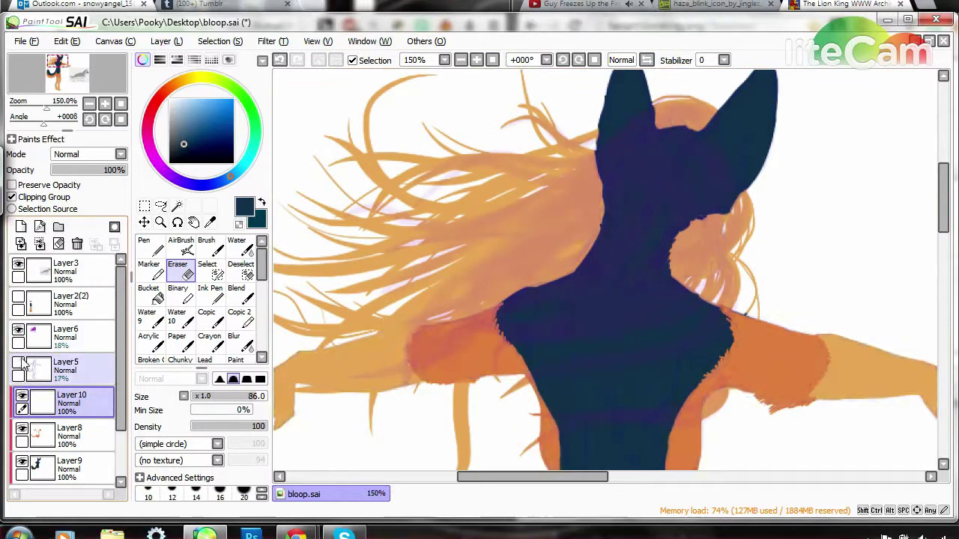
{"action": "key", "text": "alt+Tab"}
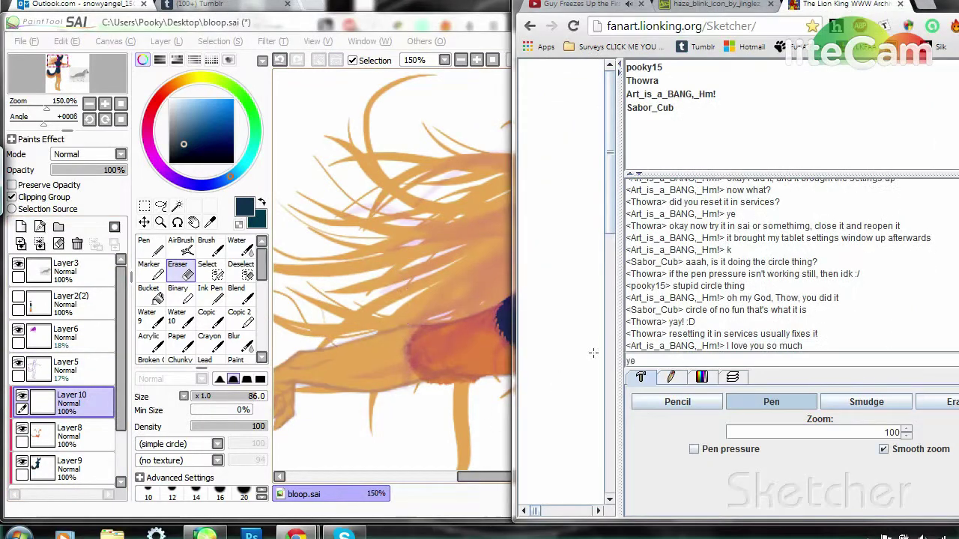
{"action": "key", "text": "Return"}
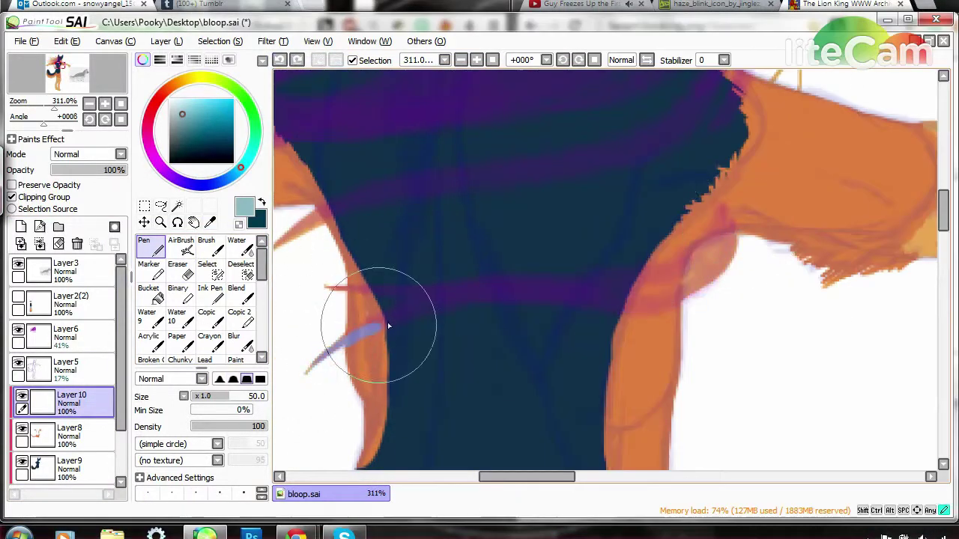
Paint a light teal stripe with a forked end across the lower back along the purple guide, with the stabilizer at S-4
{"action": "left_click_drag", "start_coordinate": [726, 217], "coordinate": [325, 364]}
{"action": "key", "text": "ctrl+z"}
{"action": "mouse_move", "coordinate": [374, 330]}
{"action": "left_mouse_down"}
{"action": "mouse_move", "coordinate": [738, 238]}
{"action": "mouse_move", "coordinate": [322, 292]}
{"action": "mouse_move", "coordinate": [738, 228]}
{"action": "left_mouse_up"}
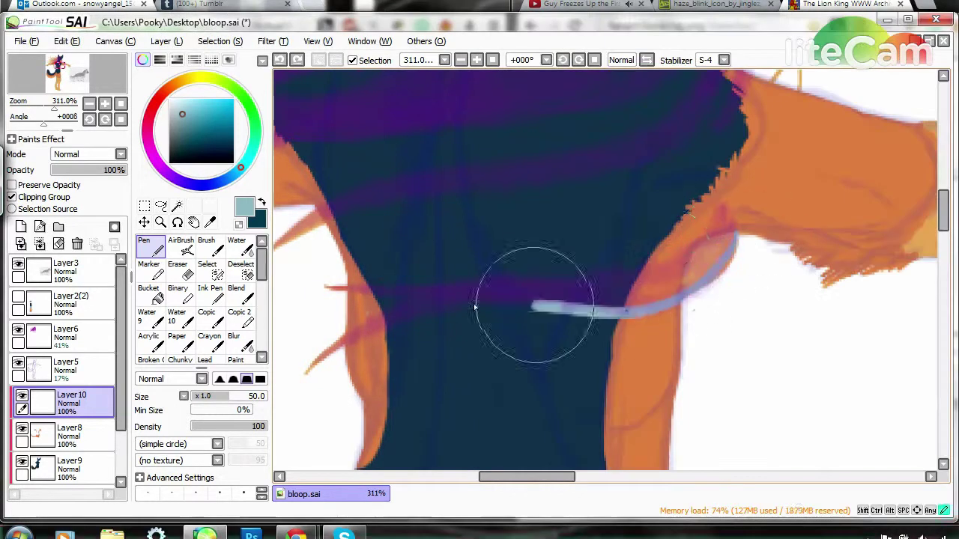
{"action": "mouse_move", "coordinate": [475, 307]}
{"action": "left_mouse_down"}
{"action": "mouse_move", "coordinate": [536, 301]}
{"action": "mouse_move", "coordinate": [390, 324]}
{"action": "mouse_move", "coordinate": [307, 371]}
{"action": "left_mouse_up"}
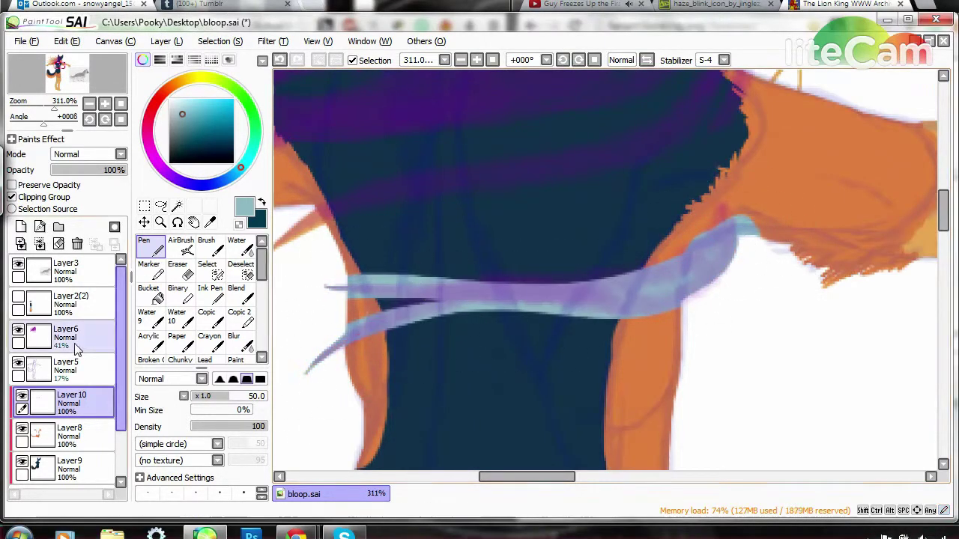
Rotate the canvas to 91° and erase the teal overflow around the stripe's forked end, following the purple guide
{"action": "key", "text": "e"}
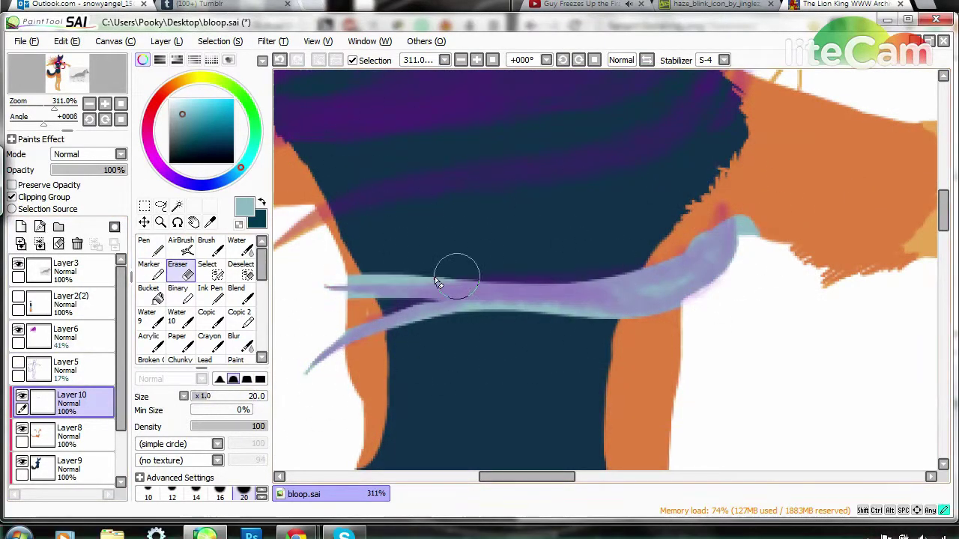
{"action": "key", "text": "ctrl+z"}
{"action": "left_click_drag", "start_coordinate": [353, 268], "coordinate": [475, 252]}
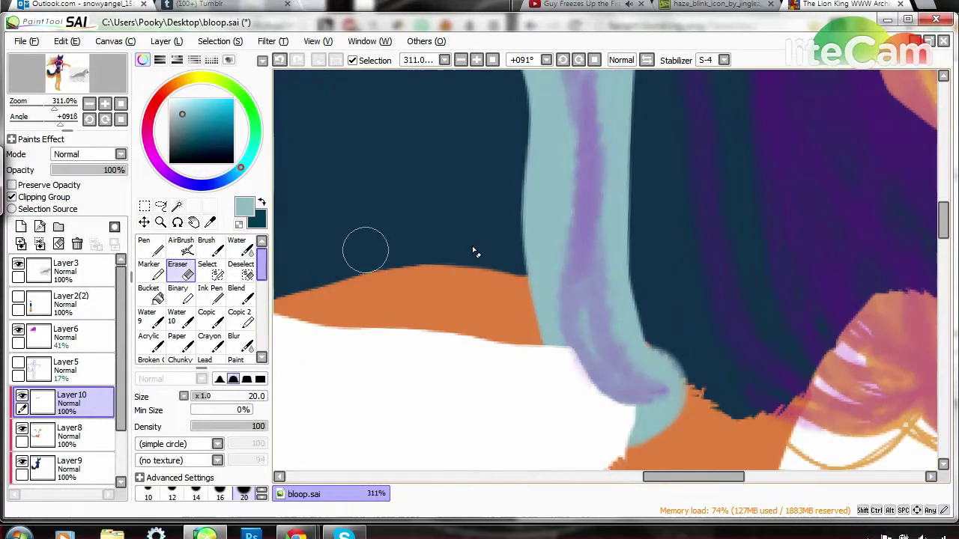
{"action": "scroll", "coordinate": [475, 252], "scroll_direction": "up", "scroll_amount": 3}
{"action": "left_click_drag", "start_coordinate": [571, 142], "coordinate": [583, 178]}
{"action": "mouse_move", "coordinate": [525, 105]}
{"action": "left_mouse_down"}
{"action": "mouse_move", "coordinate": [610, 278]}
{"action": "mouse_move", "coordinate": [561, 182]}
{"action": "left_mouse_up"}
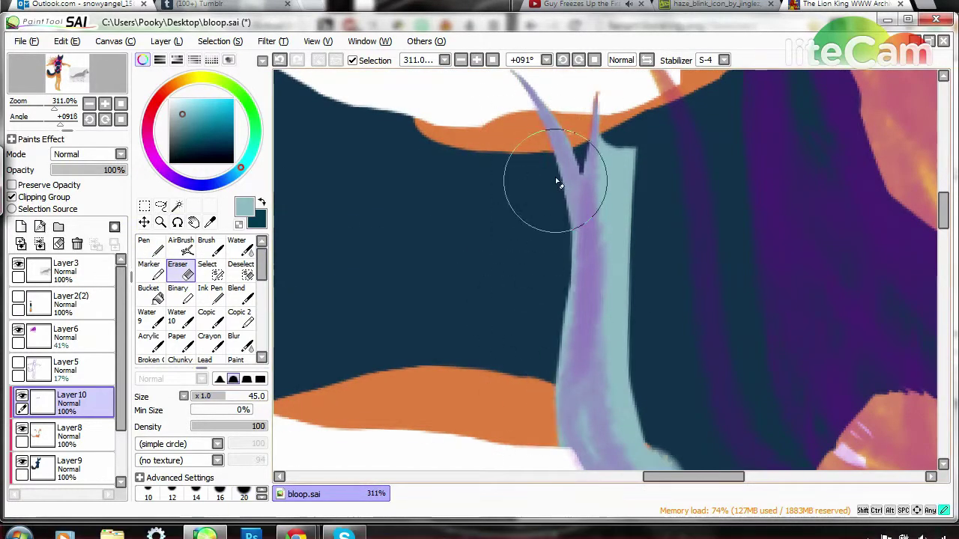
Trim the remaining teal overflow along the stripe's long edge and its end beneath the right arm with the size 45 Eraser
{"action": "scroll", "coordinate": [561, 182], "scroll_direction": "left", "scroll_amount": 3}
{"action": "mouse_move", "coordinate": [648, 454]}
{"action": "left_mouse_down"}
{"action": "mouse_move", "coordinate": [616, 122]}
{"action": "mouse_move", "coordinate": [579, 220]}
{"action": "left_mouse_up"}
{"action": "scroll", "coordinate": [599, 124], "scroll_direction": "right", "scroll_amount": 3}
{"action": "scroll", "coordinate": [609, 132], "scroll_direction": "down", "scroll_amount": 3}
{"action": "scroll", "coordinate": [579, 220], "scroll_direction": "down", "scroll_amount": 3}
{"action": "left_click_drag", "start_coordinate": [588, 348], "coordinate": [614, 285]}
Fill the crown of the head between the ears with light teal using the size 50 Pen, and reset the canvas rotation to 0°
{"action": "key", "text": "alt+Tab"}
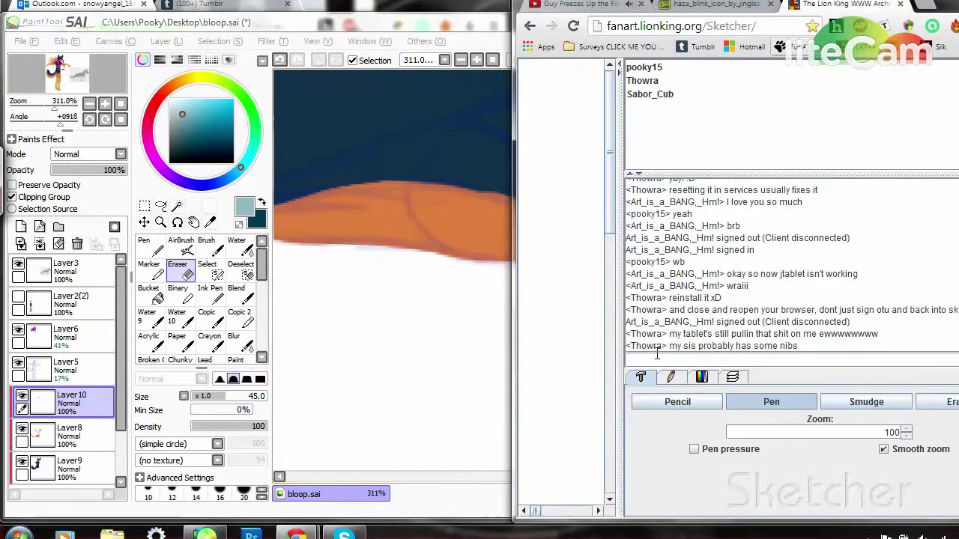
{"action": "key", "text": "alt+Tab"}
{"action": "left_click_drag", "start_coordinate": [669, 481], "coordinate": [725, 481]}
{"action": "key", "text": "n"}
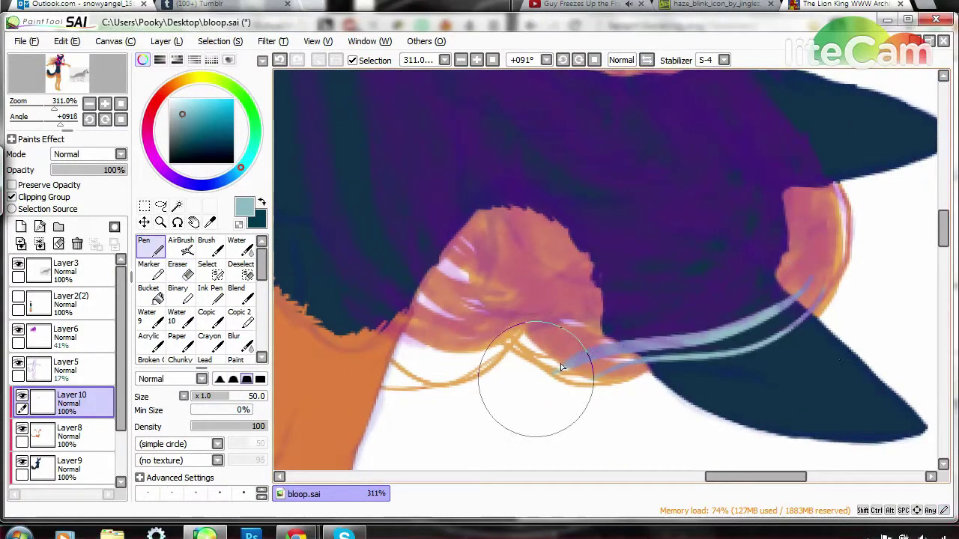
{"action": "mouse_move", "coordinate": [851, 200]}
{"action": "left_mouse_down"}
{"action": "mouse_move", "coordinate": [834, 247]}
{"action": "mouse_move", "coordinate": [642, 320]}
{"action": "mouse_move", "coordinate": [539, 232]}
{"action": "left_mouse_up"}
{"action": "key", "text": "e"}
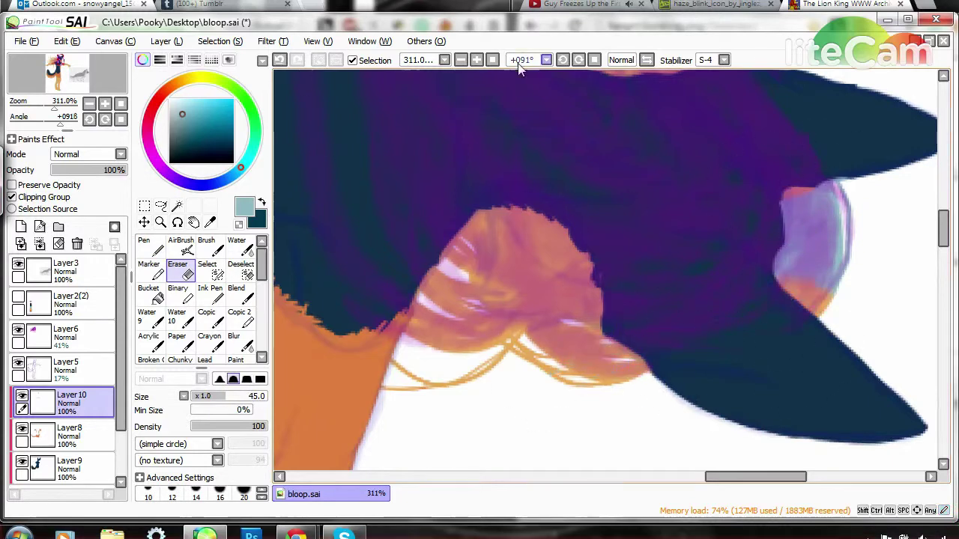
{"action": "key", "text": "Delete"}
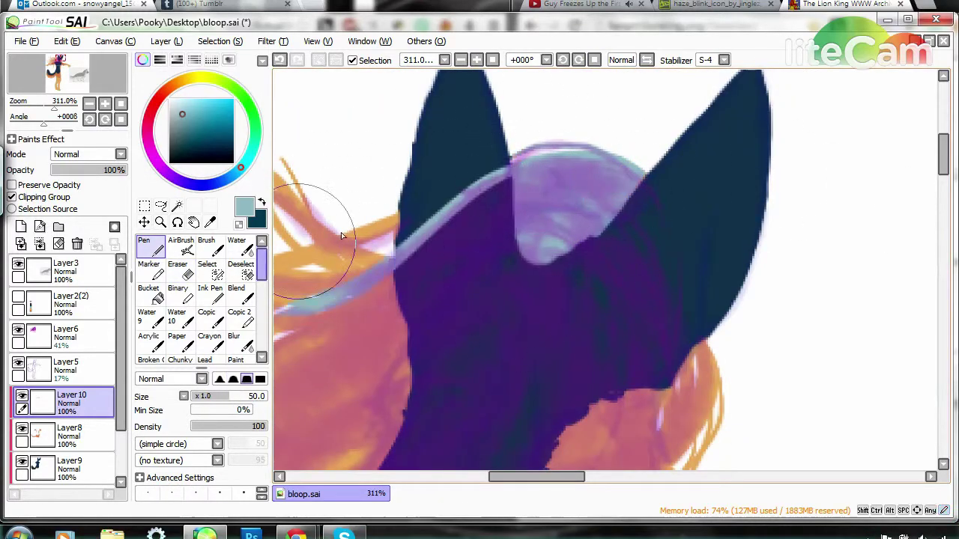
Paint light teal hair with curling strands down the right side of the head, and start the windblown strands beside the left ear
{"action": "left_click_drag", "start_coordinate": [943, 159], "coordinate": [943, 193]}
{"action": "key", "text": "alt+Tab"}
{"action": "key", "text": "alt+Tab"}
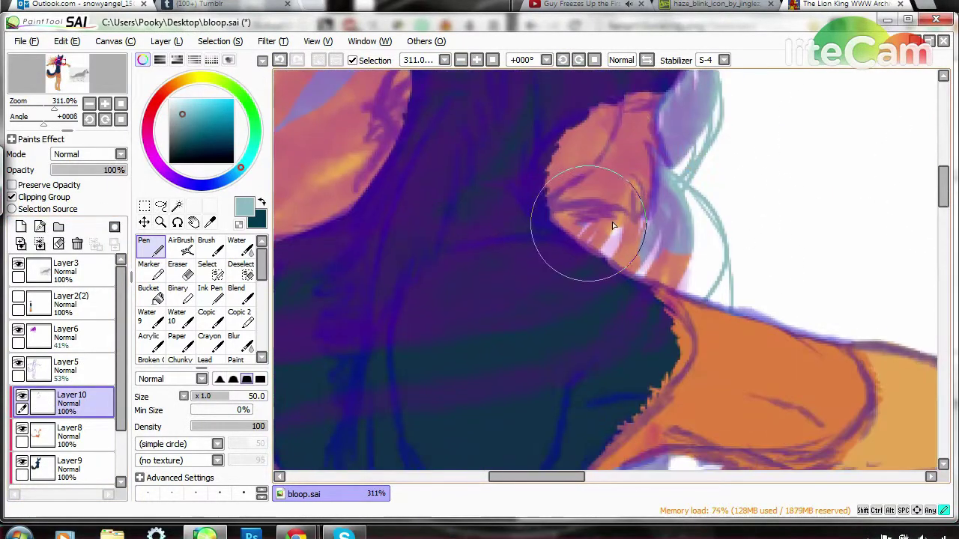
{"action": "left_click_drag", "start_coordinate": [613, 226], "coordinate": [596, 241]}
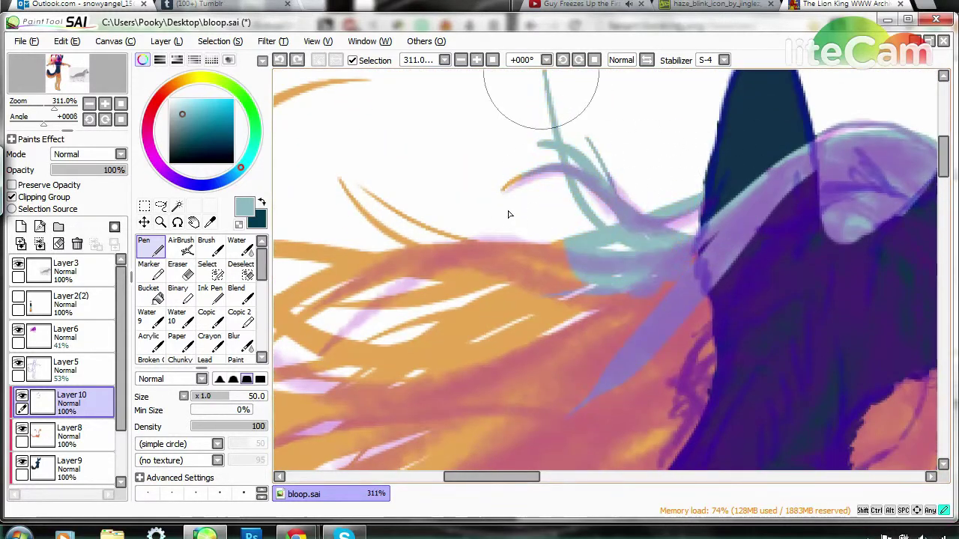
{"action": "key", "text": "ctrl+0"}
{"action": "left_click_drag", "start_coordinate": [360, 232], "coordinate": [396, 332]}
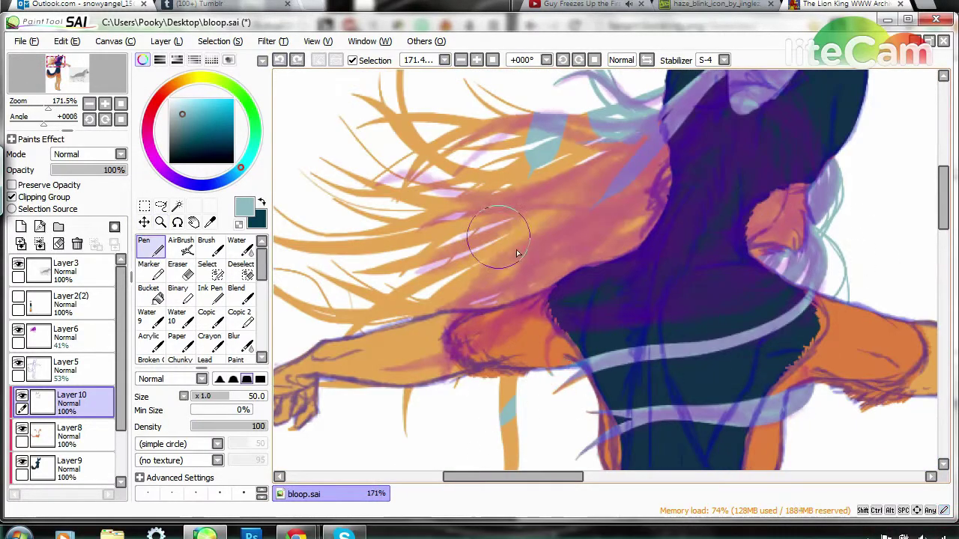
Undo the last stroke and paint tapered light teal hair locks sweeping across the upper back along the purple guide
{"action": "key", "text": "ctrl+z"}
{"action": "left_click_drag", "start_coordinate": [712, 385], "coordinate": [846, 296]}
{"action": "left_click_drag", "start_coordinate": [813, 295], "coordinate": [573, 375]}
{"action": "left_click_drag", "start_coordinate": [809, 315], "coordinate": [674, 375]}
{"action": "left_click_drag", "start_coordinate": [516, 409], "coordinate": [523, 447]}
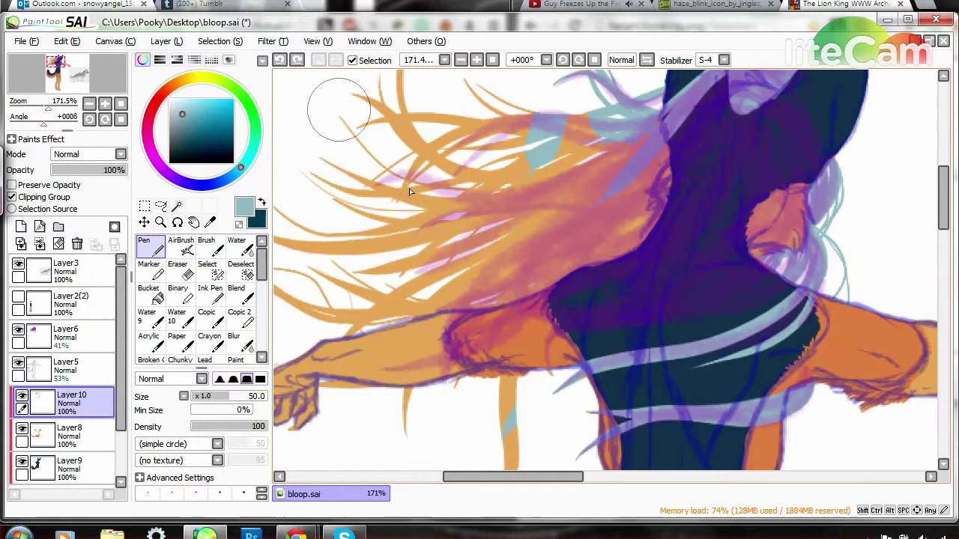
Set the opacity of Layer6 to 77% and of Layer5 to 15%, and return to Layer10
{"action": "left_click", "coordinate": [71, 334]}
{"action": "left_click_drag", "start_coordinate": [92, 169], "coordinate": [111, 169]}
{"action": "left_click", "coordinate": [71, 367]}
{"action": "left_click_drag", "start_coordinate": [99, 169], "coordinate": [79, 170]}
{"action": "left_click", "coordinate": [71, 402]}
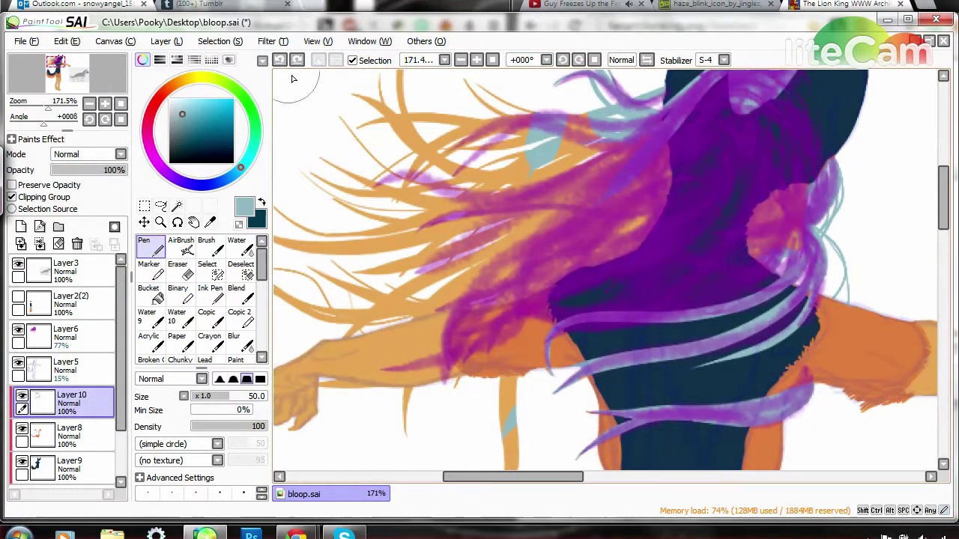
Extend the light teal hair from the head over the neck and shoulders, with tapered locks across the back and left arm
{"action": "left_click_drag", "start_coordinate": [779, 153], "coordinate": [449, 337]}
{"action": "left_click_drag", "start_coordinate": [749, 221], "coordinate": [461, 371]}
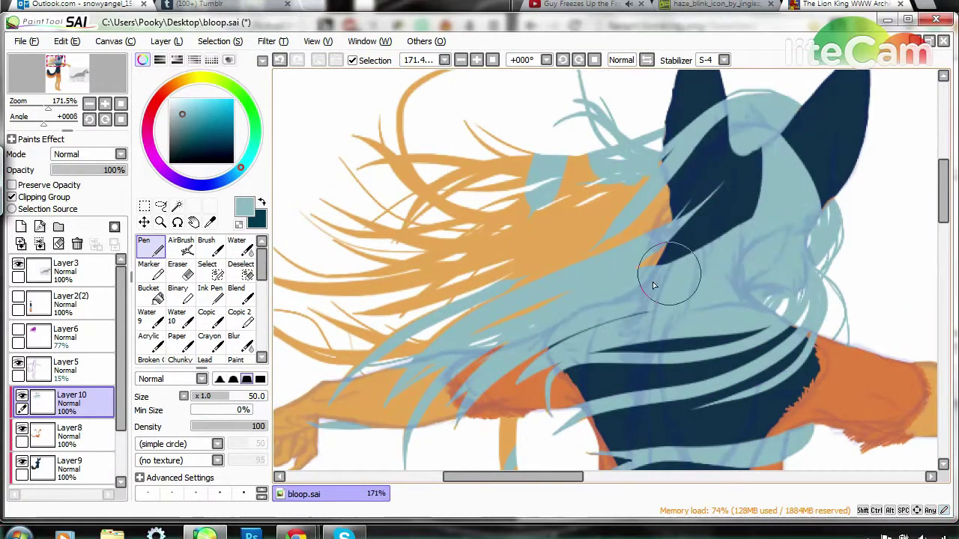
{"action": "scroll", "coordinate": [436, 305], "scroll_direction": "down", "scroll_amount": 3}
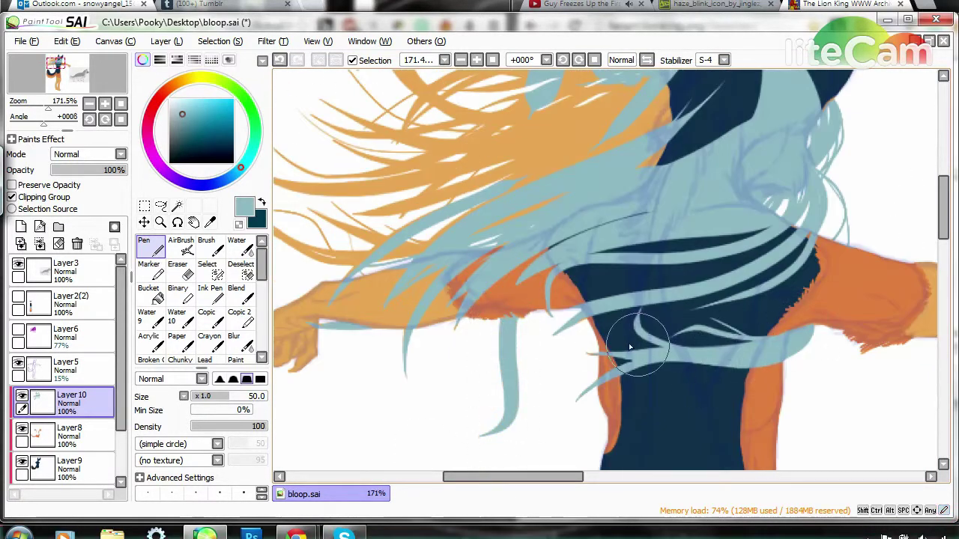
{"action": "scroll", "coordinate": [593, 320], "scroll_direction": "up", "scroll_amount": 2}
{"action": "scroll", "coordinate": [771, 240], "scroll_direction": "up", "scroll_amount": 3}
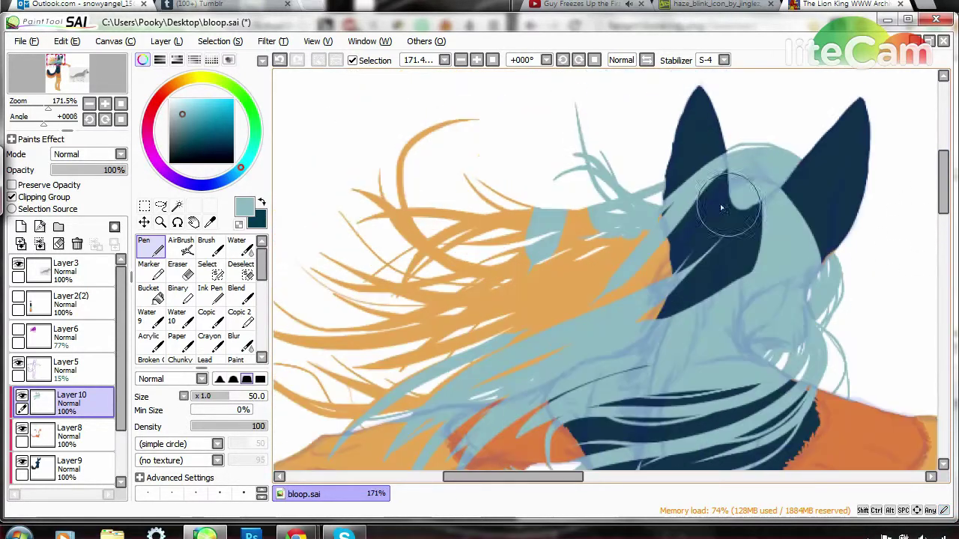
{"action": "left_click_drag", "start_coordinate": [945, 192], "coordinate": [945, 207]}
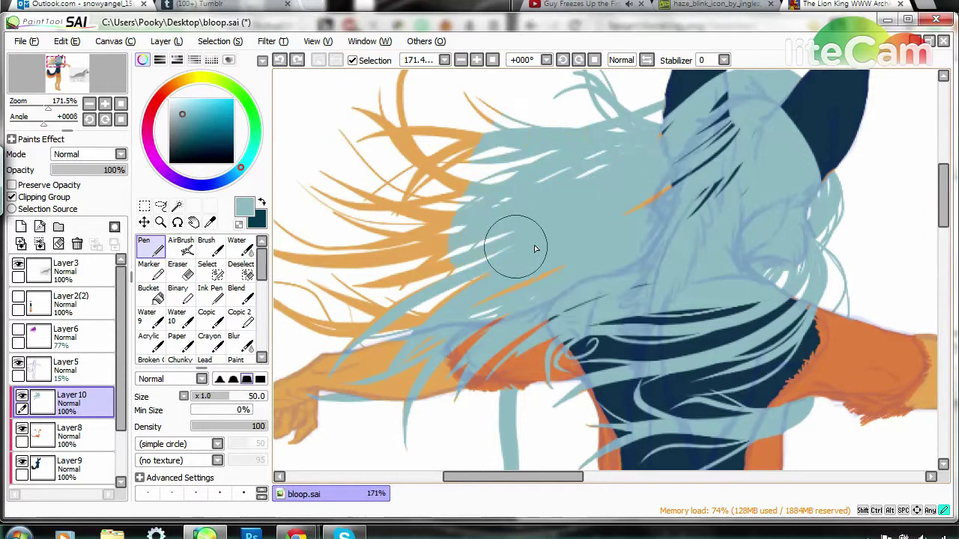
{"action": "left_click_drag", "start_coordinate": [421, 284], "coordinate": [396, 339]}
Cover the remaining light orange hair in light teal and add thin strands over the right ear, with the stabilizer at S-3
{"action": "left_click", "coordinate": [723, 59]}
{"action": "left_click", "coordinate": [710, 252]}
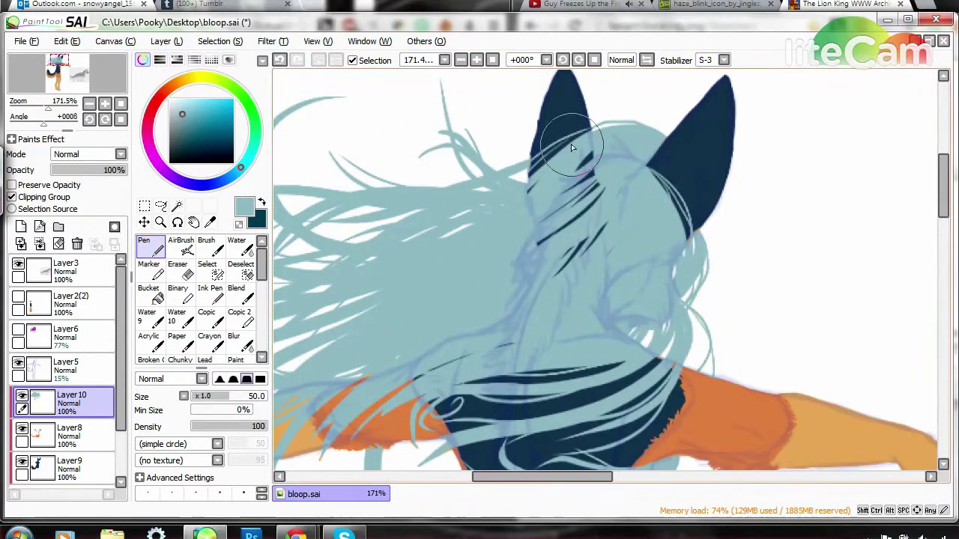
{"action": "scroll", "coordinate": [642, 145], "scroll_direction": "down", "scroll_amount": 3}
{"action": "scroll", "coordinate": [950, 191], "scroll_direction": "up", "scroll_amount": 3}
{"action": "scroll", "coordinate": [600, 270], "scroll_direction": "down", "scroll_amount": 2}
{"action": "scroll", "coordinate": [600, 269], "scroll_direction": "up", "scroll_amount": 5}
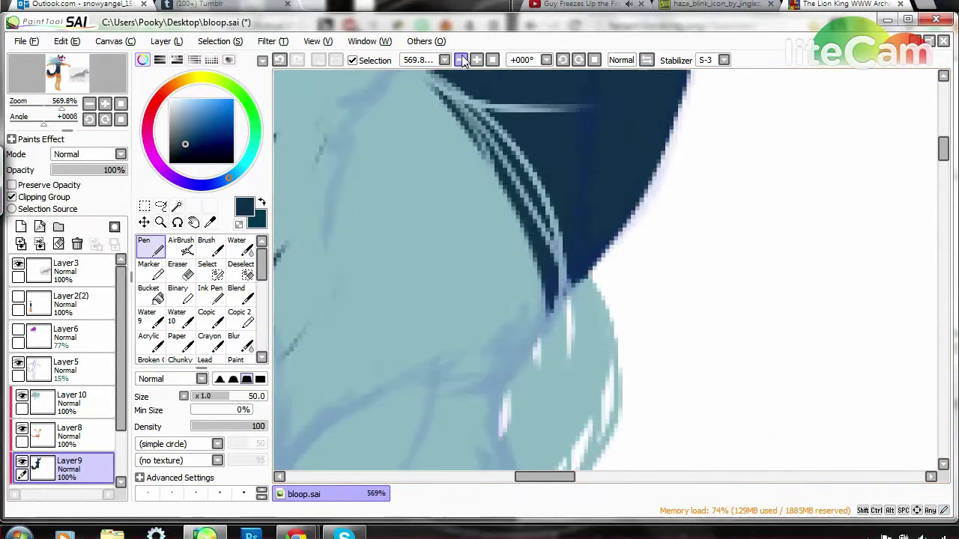
{"action": "scroll", "coordinate": [884, 357], "scroll_direction": "down", "scroll_amount": 5}
{"action": "scroll", "coordinate": [654, 337], "scroll_direction": "up", "scroll_amount": 3}
{"action": "key", "text": "ctrl+z"}
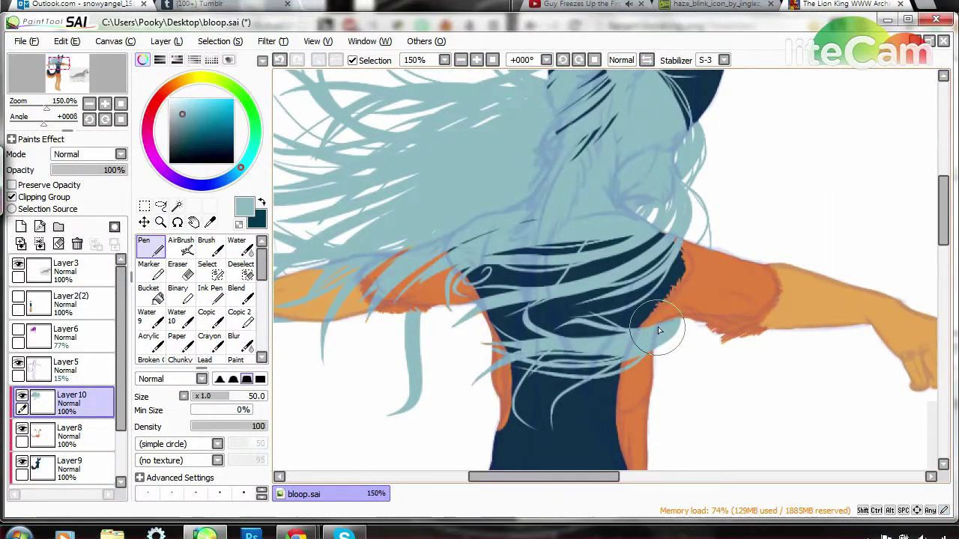
Add thin light teal strands around the left forearm, and check the hair at full view with the sketch layer hidden
{"action": "left_click_drag", "start_coordinate": [275, 246], "coordinate": [441, 346]}
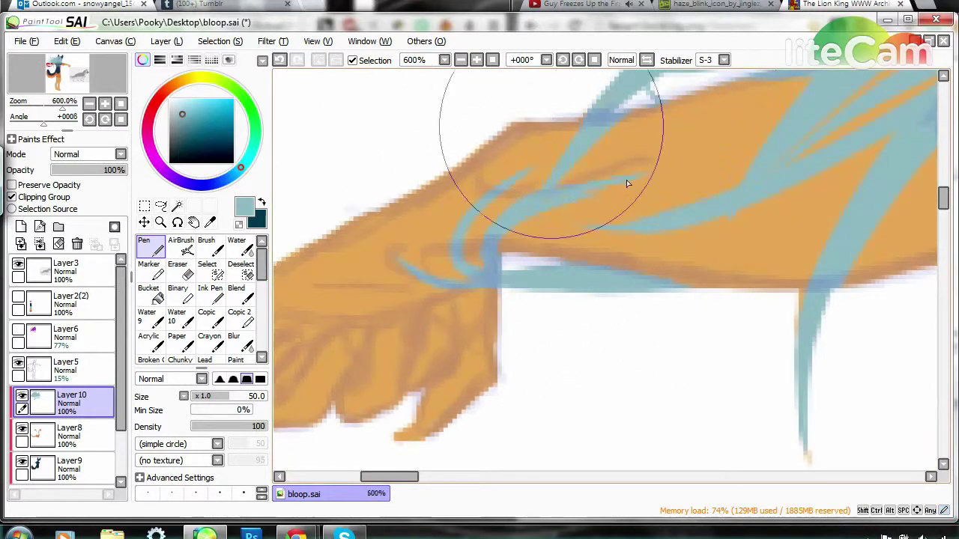
{"action": "scroll", "coordinate": [549, 272], "scroll_direction": "down", "scroll_amount": 3}
{"action": "left_click_drag", "start_coordinate": [944, 203], "coordinate": [945, 221]}
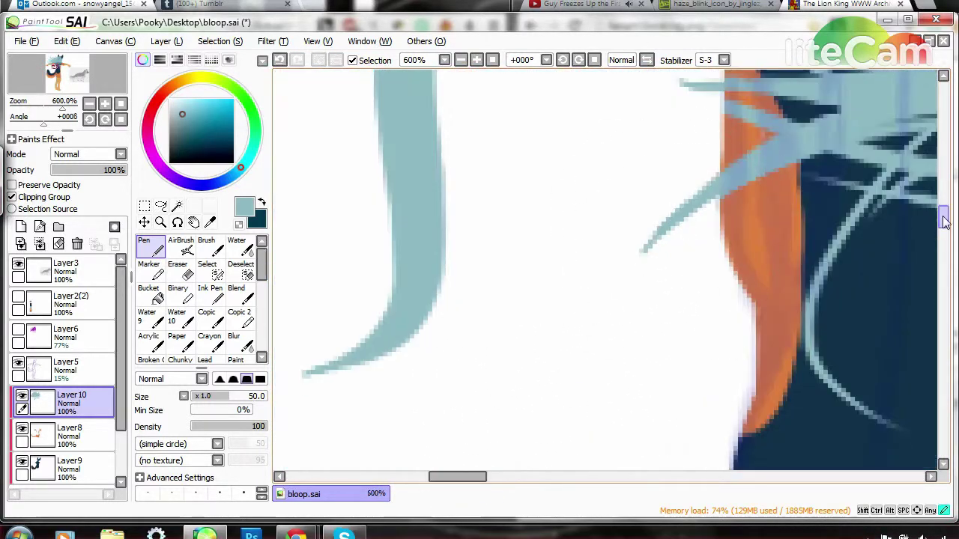
{"action": "key", "text": "ctrl+0"}
{"action": "left_click_drag", "start_coordinate": [457, 142], "coordinate": [539, 195]}
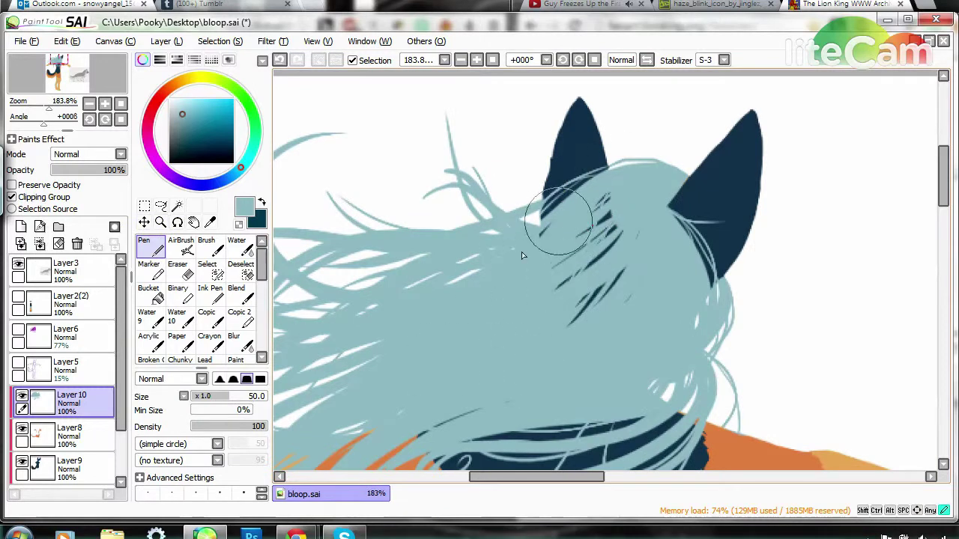
{"action": "scroll", "coordinate": [669, 92], "scroll_direction": "down", "scroll_amount": 3}
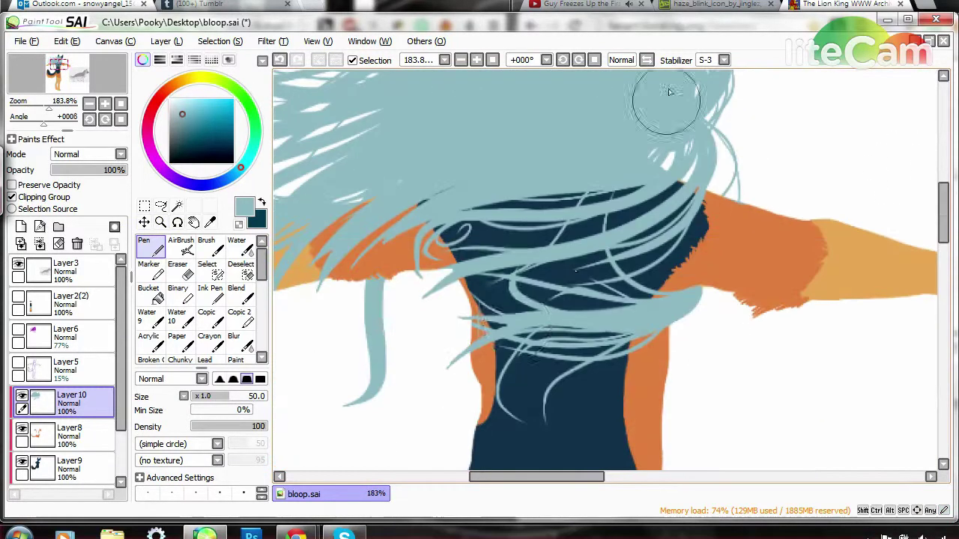
{"action": "key", "text": "ctrl+0"}
Switch to the Sketcher web chat, open the two shared puu.sh image links, and return to the drawing
{"action": "key", "text": "alt+Tab"}
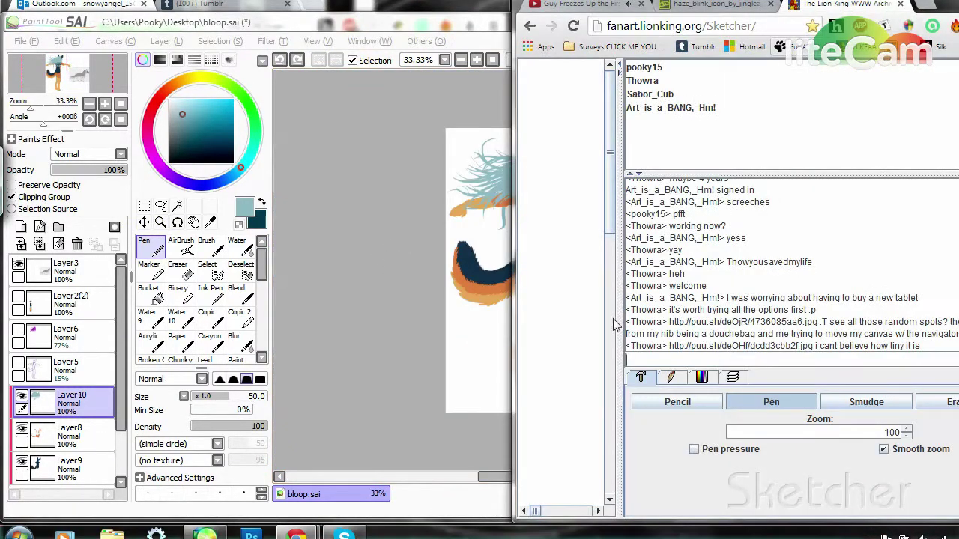
{"action": "left_click", "coordinate": [679, 323]}
{"action": "left_click", "coordinate": [899, 4]}
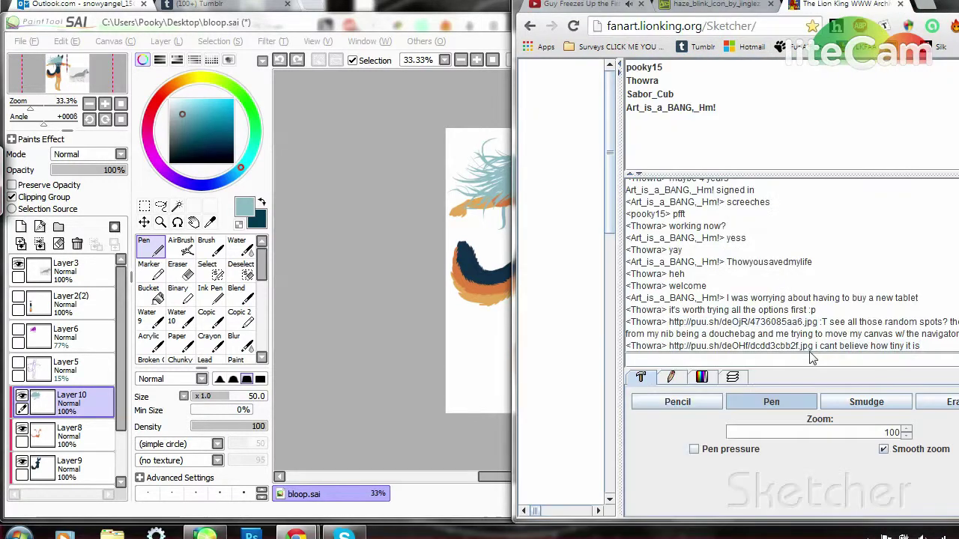
{"action": "left_click", "coordinate": [719, 346]}
{"action": "left_click", "coordinate": [899, 3]}
{"action": "key", "text": "alt+Tab"}
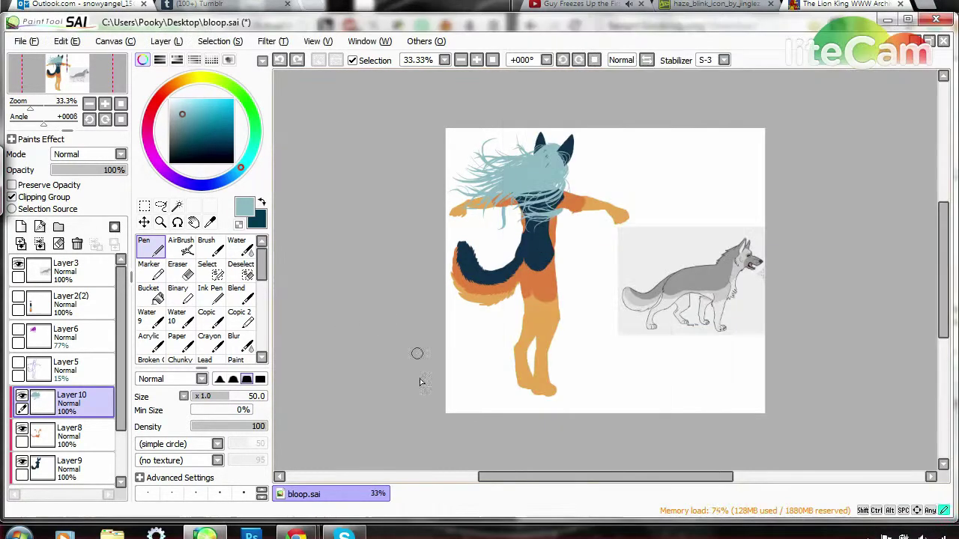
Show the Layer5 sketch and add a clipping layer above the teal hair layer for near-black lines
{"action": "left_click", "coordinate": [18, 298]}
{"action": "left_click", "coordinate": [18, 364]}
{"action": "left_click", "coordinate": [18, 299]}
{"action": "left_click", "coordinate": [20, 226]}
Draw near-black fur lines at the base of the tail with the size 4 Brush and the stabilizer at 0
{"action": "left_click", "coordinate": [160, 222]}
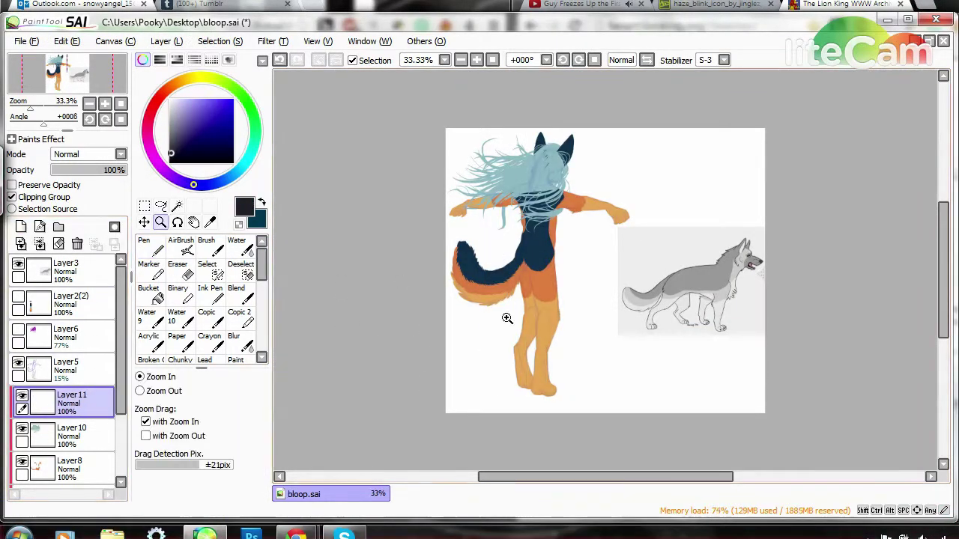
{"action": "left_click_drag", "start_coordinate": [507, 316], "coordinate": [522, 233]}
{"action": "key", "text": "alt+Tab"}
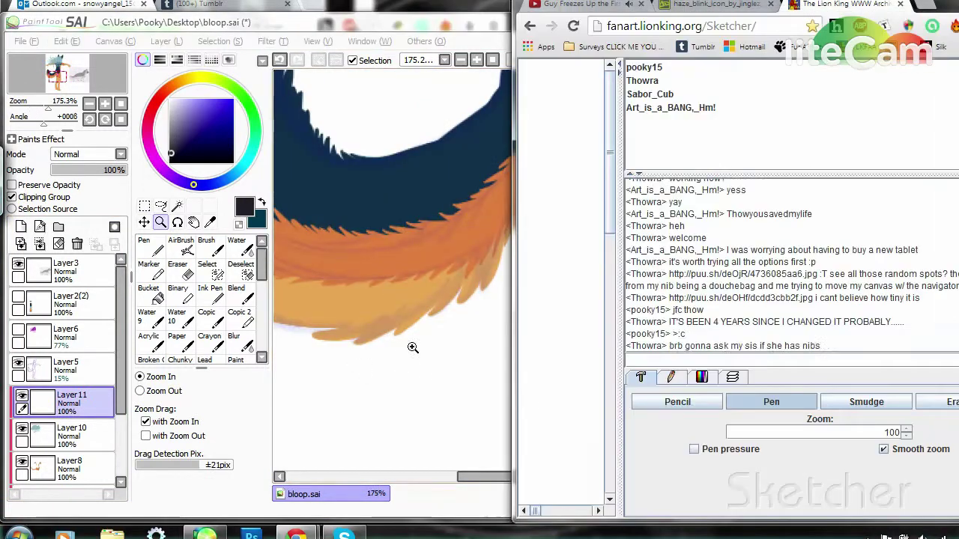
{"action": "left_click_drag", "start_coordinate": [412, 347], "coordinate": [307, 229]}
{"action": "key", "text": "b"}
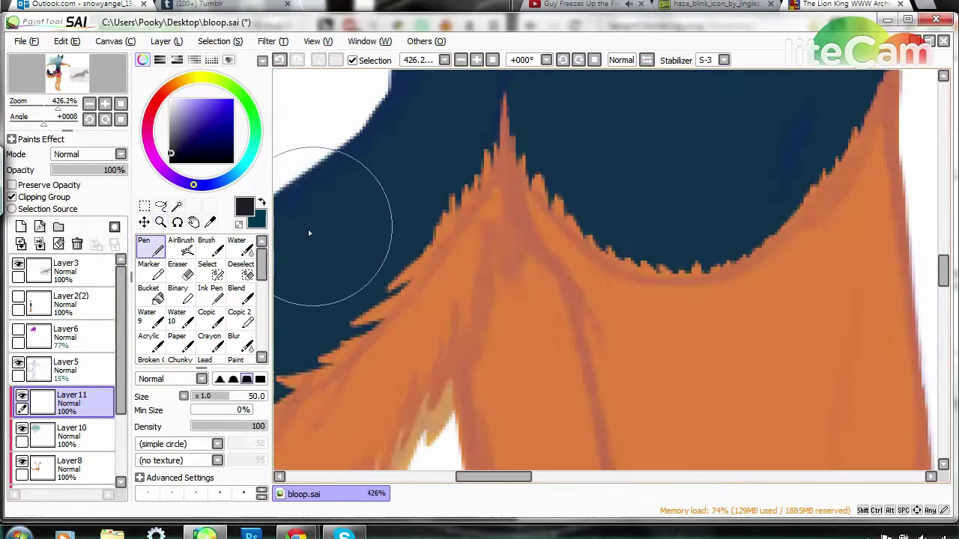
{"action": "left_click_drag", "start_coordinate": [499, 131], "coordinate": [536, 240]}
{"action": "key", "text": "ctrl+z"}
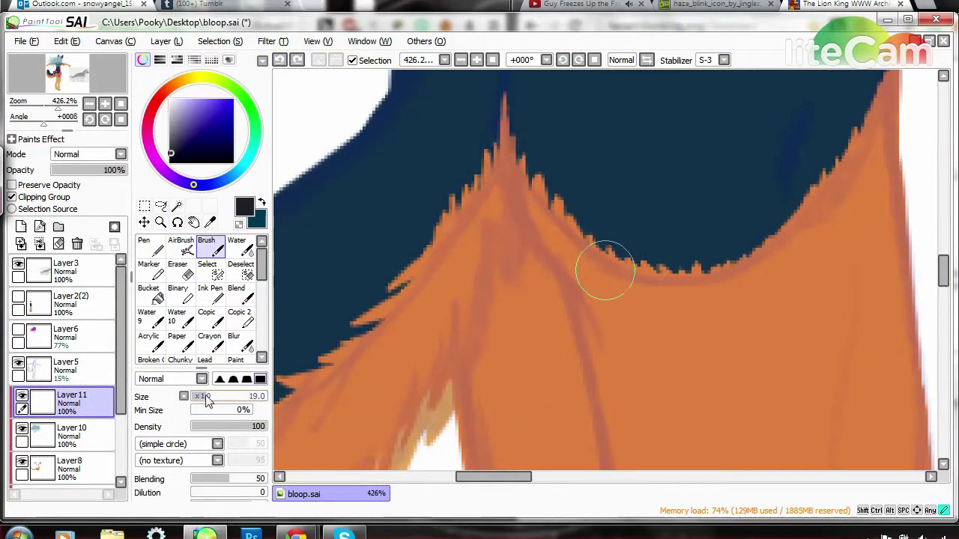
{"action": "left_click_drag", "start_coordinate": [509, 203], "coordinate": [592, 314]}
{"action": "left_click", "coordinate": [724, 60]}
{"action": "left_click", "coordinate": [708, 75]}
{"action": "left_click_drag", "start_coordinate": [495, 135], "coordinate": [599, 345]}
{"action": "left_click_drag", "start_coordinate": [514, 251], "coordinate": [463, 400]}
{"action": "left_click_drag", "start_coordinate": [456, 315], "coordinate": [433, 355]}
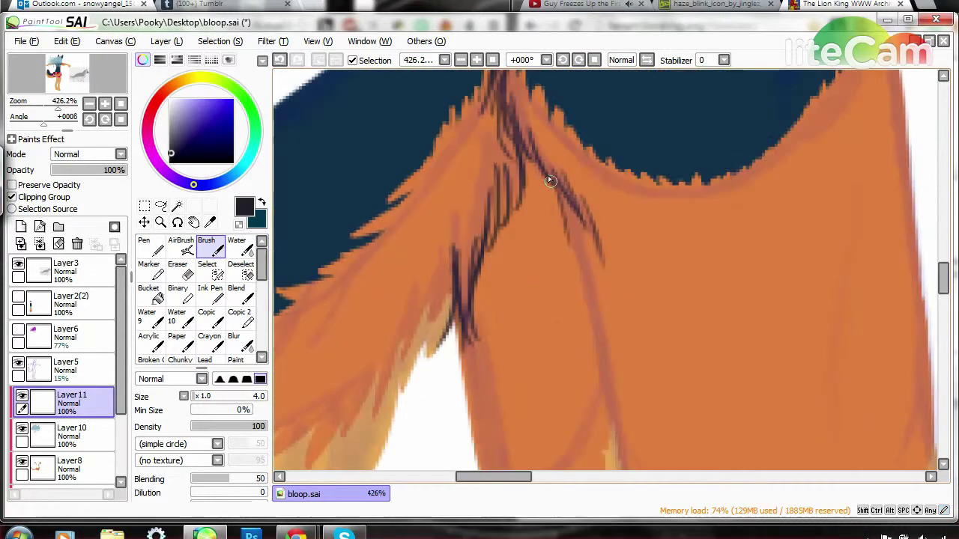
Draw the near-black line separating the legs from the tail base down to the right knee, following the sketch
{"action": "left_click_drag", "start_coordinate": [557, 206], "coordinate": [616, 431]}
{"action": "left_click_drag", "start_coordinate": [943, 274], "coordinate": [944, 261]}
{"action": "scroll", "coordinate": [925, 278], "scroll_direction": "down", "scroll_amount": 6}
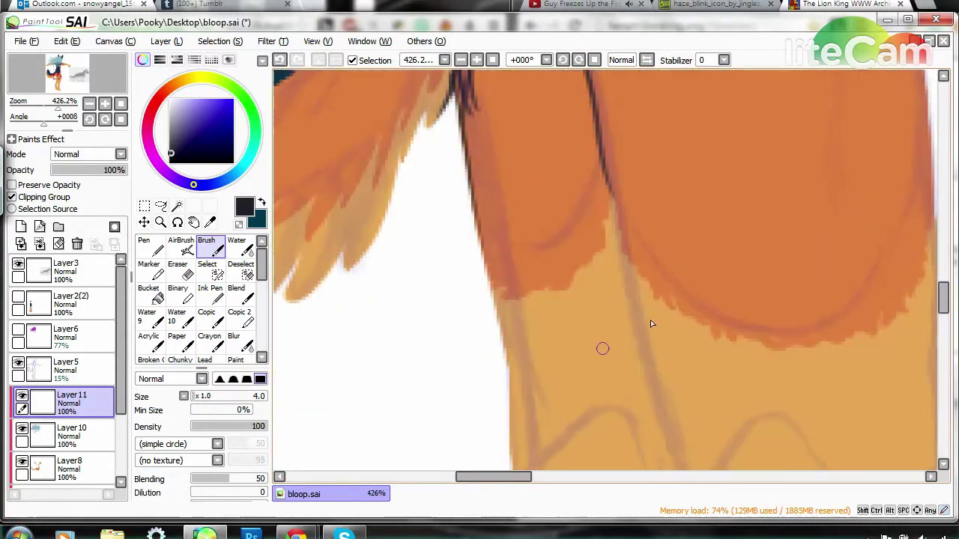
{"action": "scroll", "coordinate": [948, 320], "scroll_direction": "down", "scroll_amount": 2}
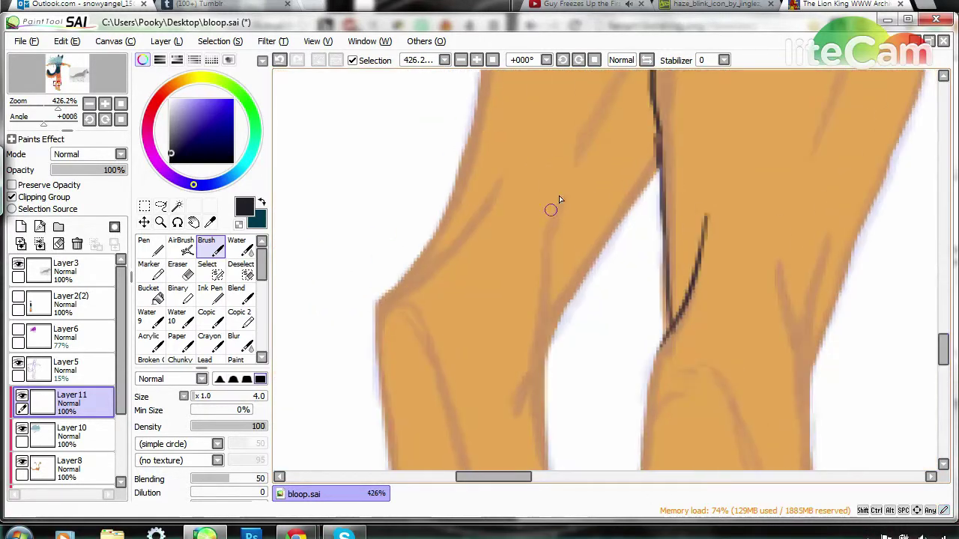
Line the lower legs and paint the soles of the feet near-black with the size 4 Brush, undoing one stroke
{"action": "scroll", "coordinate": [637, 179], "scroll_direction": "down", "scroll_amount": 3}
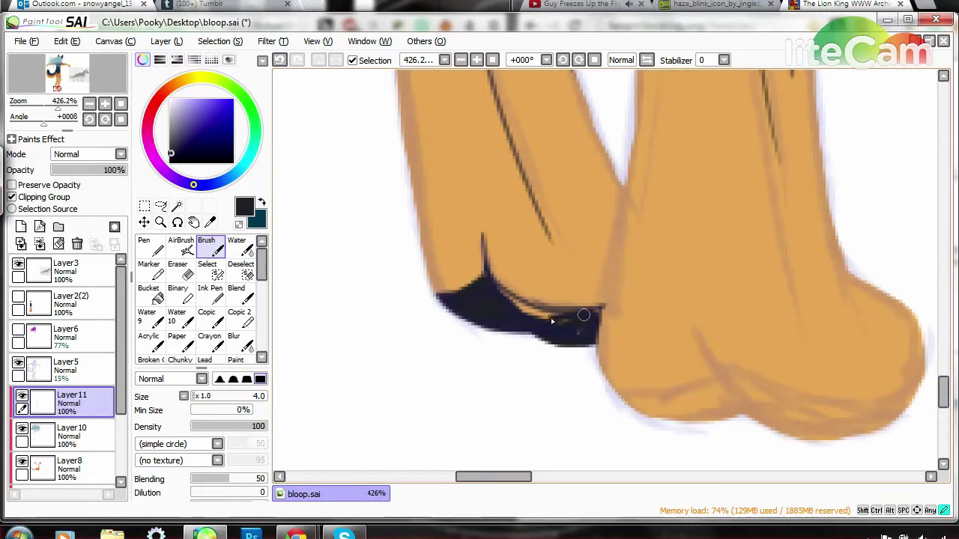
{"action": "key", "text": "ctrl+z"}
{"action": "mouse_move", "coordinate": [615, 398]}
{"action": "left_mouse_down"}
{"action": "mouse_move", "coordinate": [696, 385]}
{"action": "mouse_move", "coordinate": [502, 409]}
{"action": "left_mouse_up"}
{"action": "scroll", "coordinate": [696, 385], "scroll_direction": "right", "scroll_amount": 3}
{"action": "left_click_drag", "start_coordinate": [659, 385], "coordinate": [464, 427]}
Draw near-black fold lines at the right armpit and waist, and outline the right wrist, hand and fingers
{"action": "left_click_drag", "start_coordinate": [944, 394], "coordinate": [943, 202]}
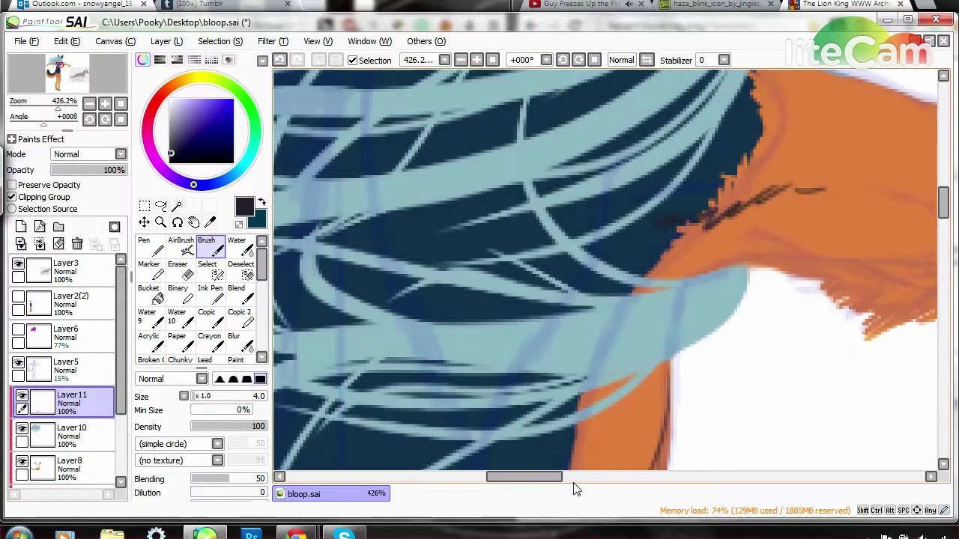
{"action": "scroll", "coordinate": [574, 257], "scroll_direction": "right", "scroll_amount": 5}
{"action": "left_click_drag", "start_coordinate": [491, 257], "coordinate": [569, 310]}
{"action": "scroll", "coordinate": [551, 327], "scroll_direction": "down", "scroll_amount": 3}
{"action": "left_click_drag", "start_coordinate": [535, 184], "coordinate": [614, 271]}
{"action": "left_click_drag", "start_coordinate": [655, 225], "coordinate": [700, 358]}
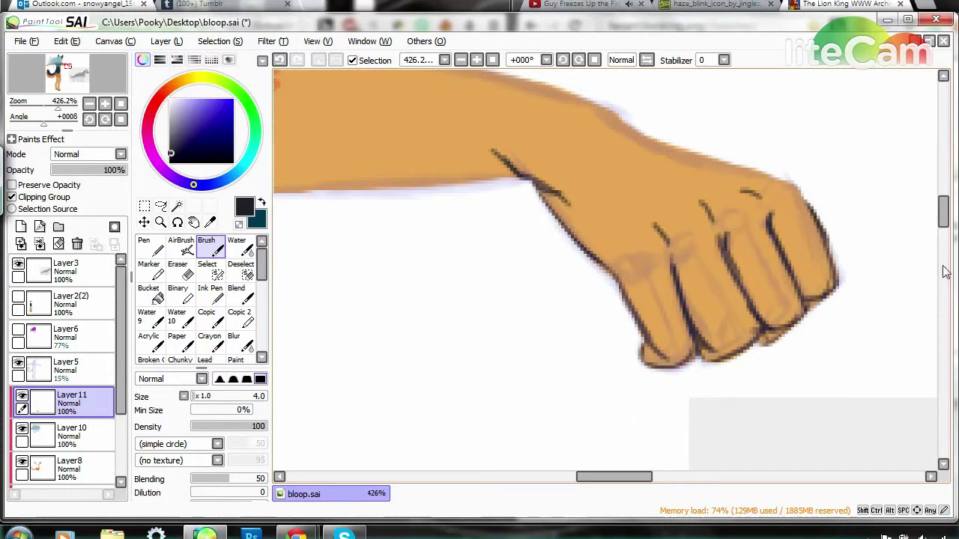
Switch to the Sketcher chat and send "my tablet has a hole for that", "..." and "that sounds a little dirty"
{"action": "scroll", "coordinate": [727, 332], "scroll_direction": "left", "scroll_amount": 10}
{"action": "scroll", "coordinate": [499, 336], "scroll_direction": "up", "scroll_amount": 3}
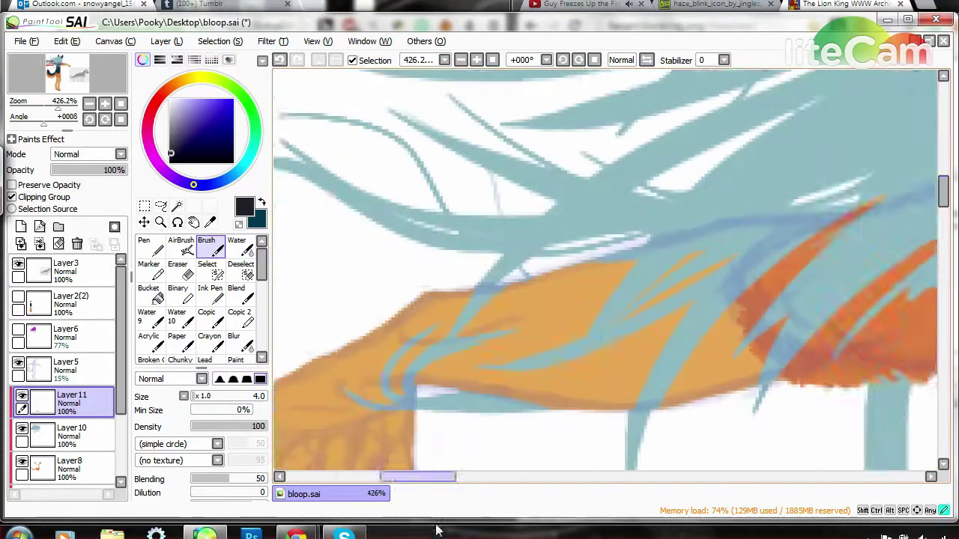
{"action": "key", "text": "alt+Tab"}
{"action": "type", "text": "my tablet has a hole for that"}
{"action": "key", "text": "Return"}
{"action": "type", "text": "..."}
{"action": "key", "text": "Return"}
{"action": "type", "text": "that sounds a little dirty"}
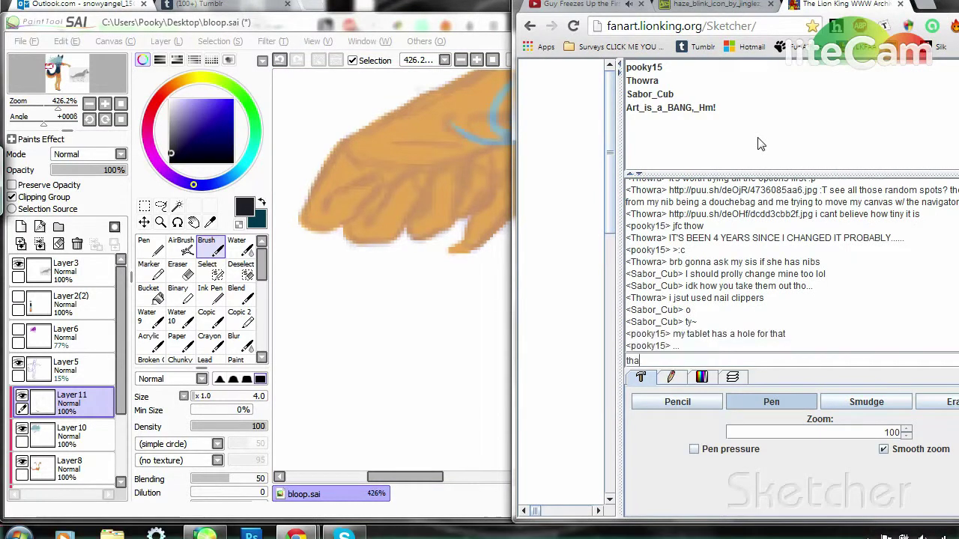
{"action": "key", "text": "Return"}
{"action": "key", "text": "alt+Tab"}
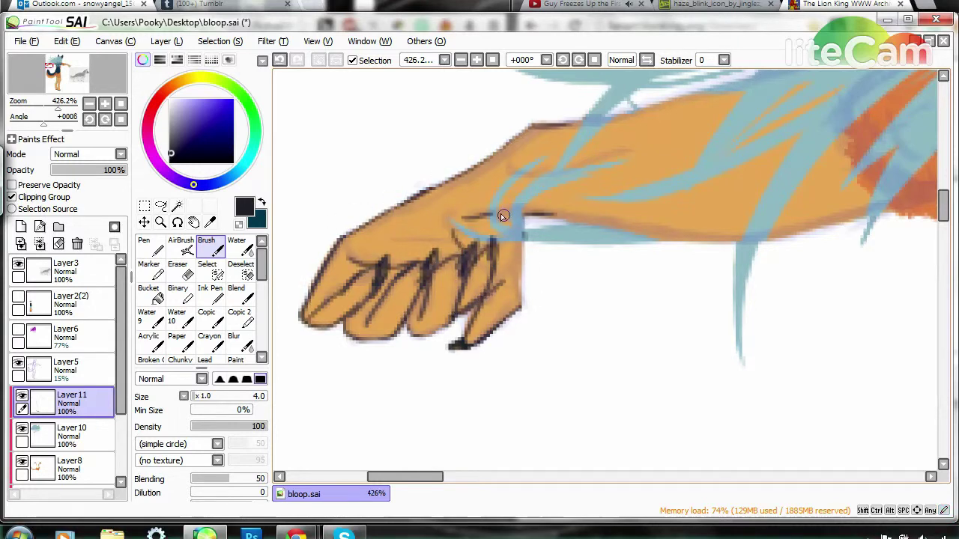
Outline the left hand and fingers near-black on Layer11 and add detail lines along the left arm and shoulder
{"action": "left_click_drag", "start_coordinate": [500, 214], "coordinate": [488, 471]}
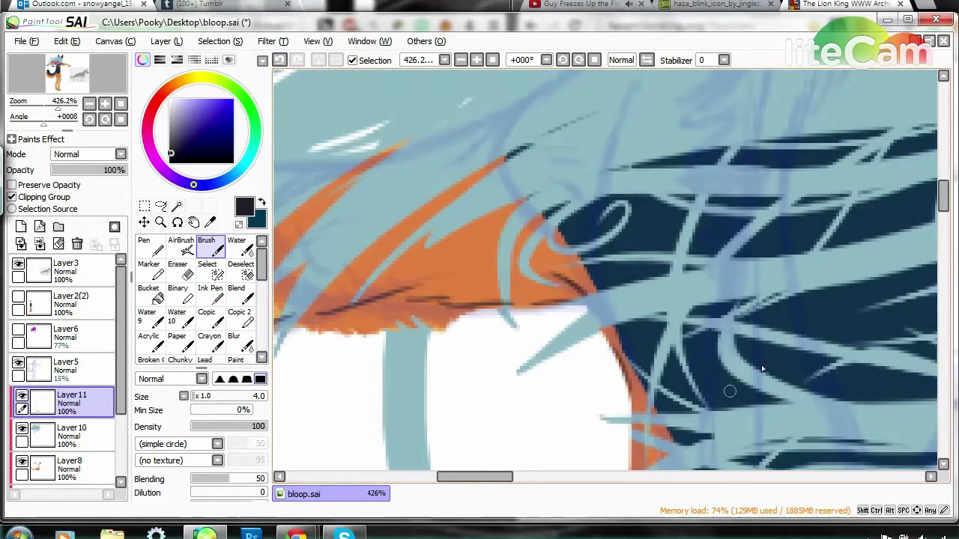
{"action": "left_click_drag", "start_coordinate": [761, 368], "coordinate": [599, 285]}
{"action": "key", "text": "alt+Tab"}
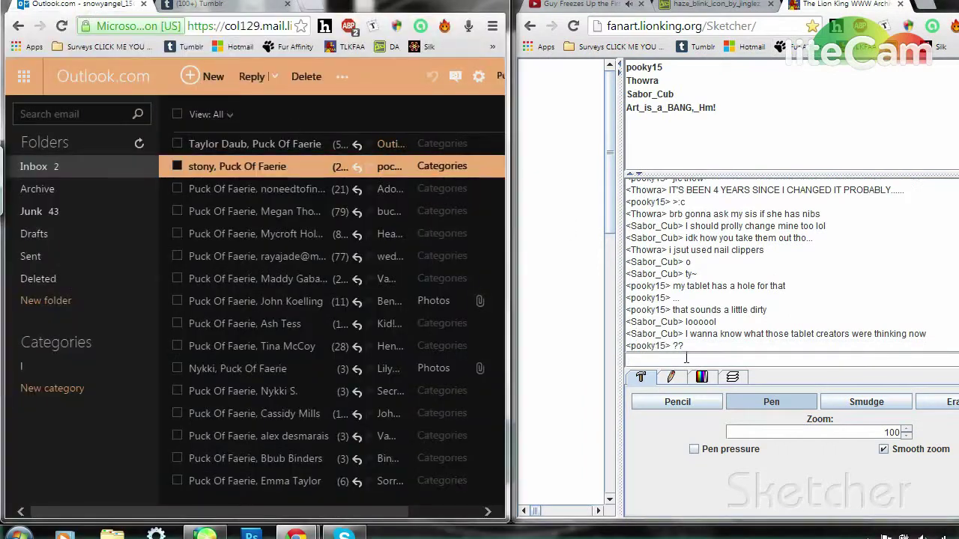
{"action": "key", "text": "alt+Tab"}
Draw near-black fur lines at the tail base and outline the tufts along the tail's underside and outer edge
{"action": "key", "text": "ctrl+minus"}
{"action": "key", "text": "ctrl+minus"}
{"action": "key", "text": "alt+Tab"}
{"action": "key", "text": "alt+Tab"}
{"action": "left_click_drag", "start_coordinate": [435, 250], "coordinate": [554, 313]}
{"action": "left_click_drag", "start_coordinate": [696, 182], "coordinate": [803, 348]}
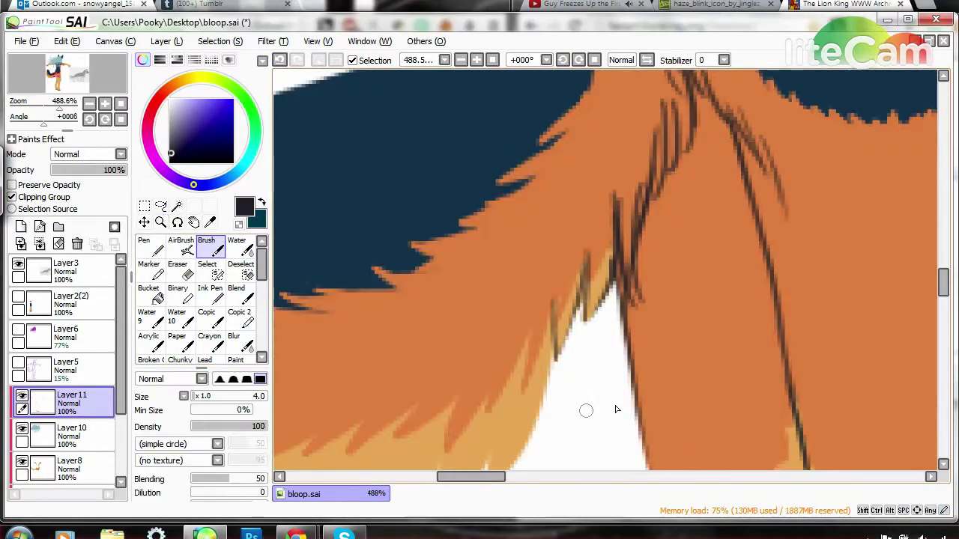
{"action": "left_click_drag", "start_coordinate": [584, 407], "coordinate": [492, 210]}
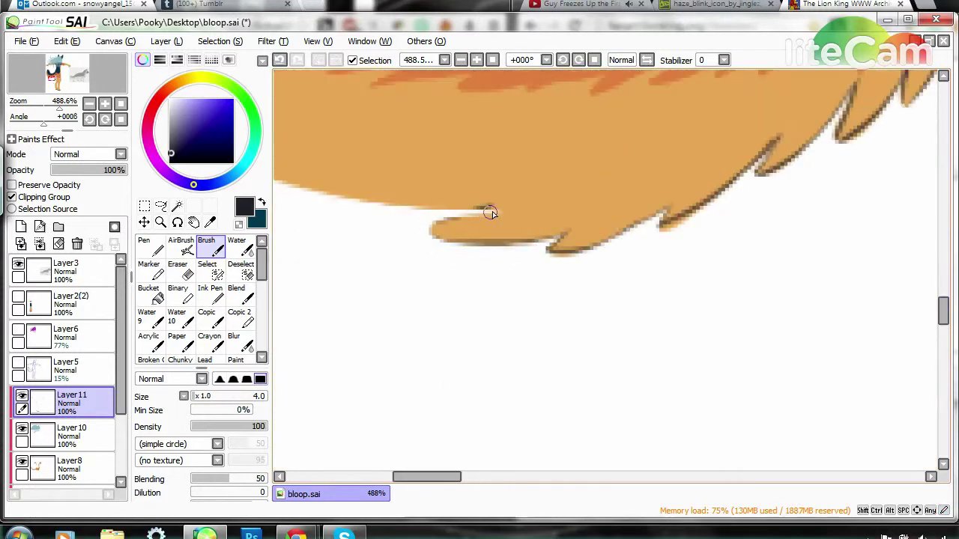
{"action": "key", "text": "ctrl+minus"}
{"action": "left_click_drag", "start_coordinate": [281, 128], "coordinate": [350, 386]}
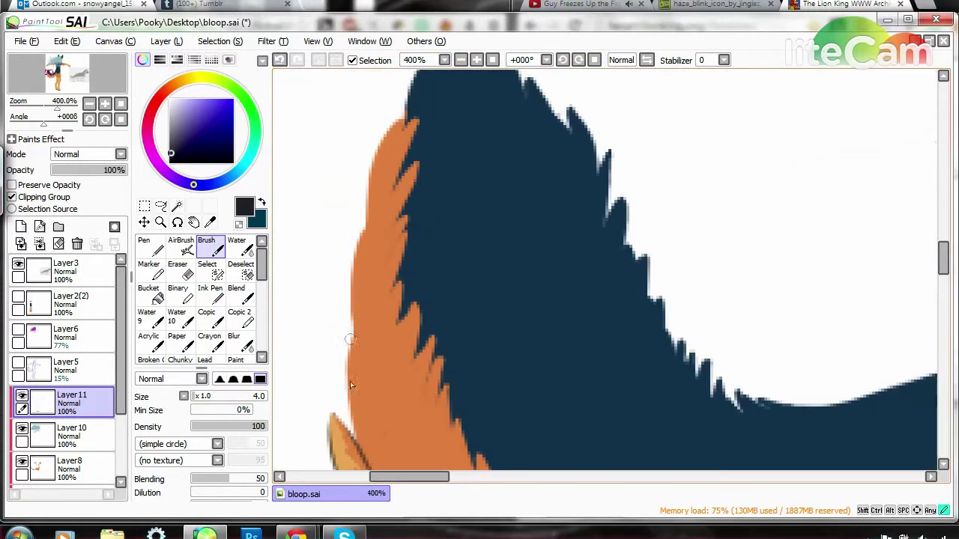
Fill out the tail tip on Layer7 in near-black with the Pen at size 50
{"action": "scroll", "coordinate": [367, 227], "scroll_direction": "up", "scroll_amount": 5}
{"action": "scroll", "coordinate": [64, 374], "scroll_direction": "down", "scroll_amount": 2}
{"action": "left_click", "coordinate": [63, 465]}
{"action": "left_click", "coordinate": [146, 247]}
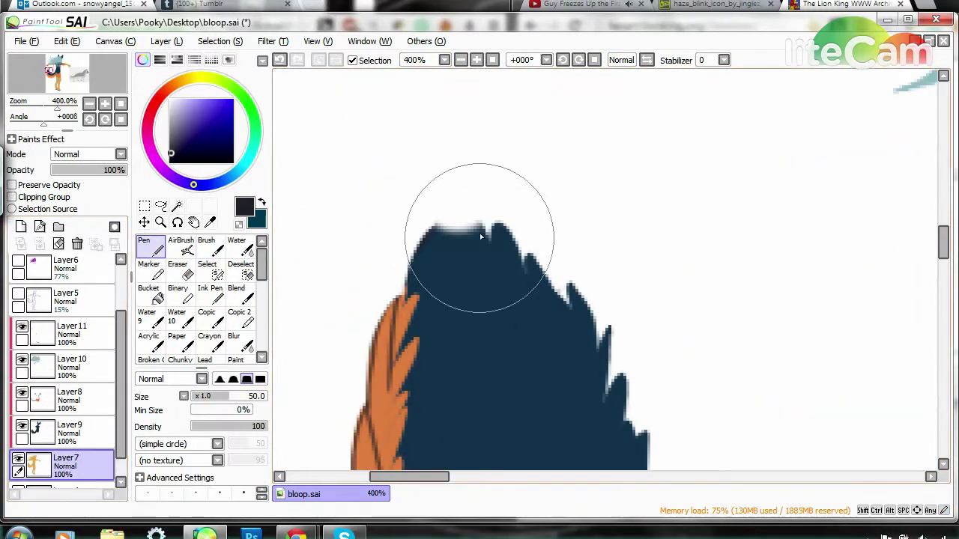
Return to Layer11 and add near-black Brush lines along the tail, hips and outer edge of the right leg
{"action": "left_click", "coordinate": [71, 330]}
{"action": "key", "text": "b"}
{"action": "scroll", "coordinate": [775, 287], "scroll_direction": "down", "scroll_amount": 4}
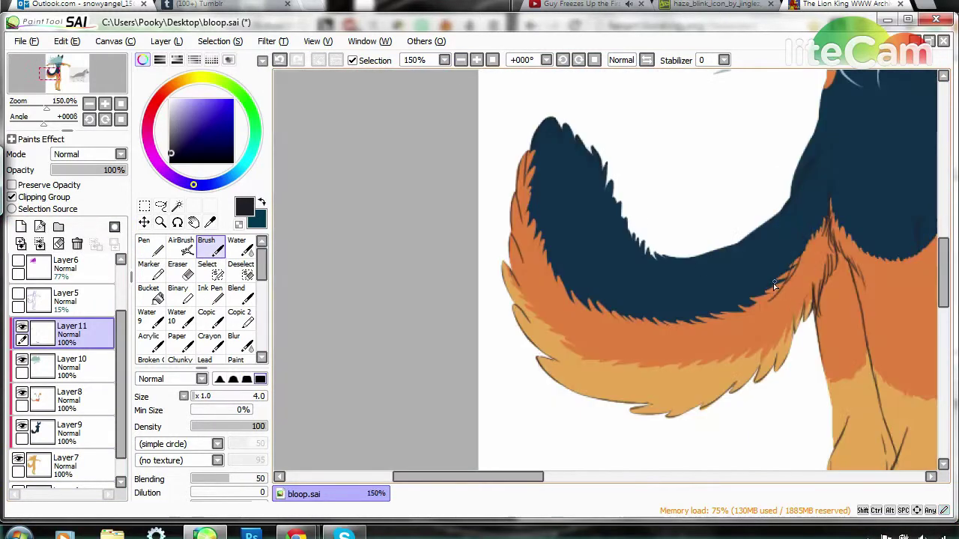
{"action": "scroll", "coordinate": [611, 355], "scroll_direction": "right", "scroll_amount": 3}
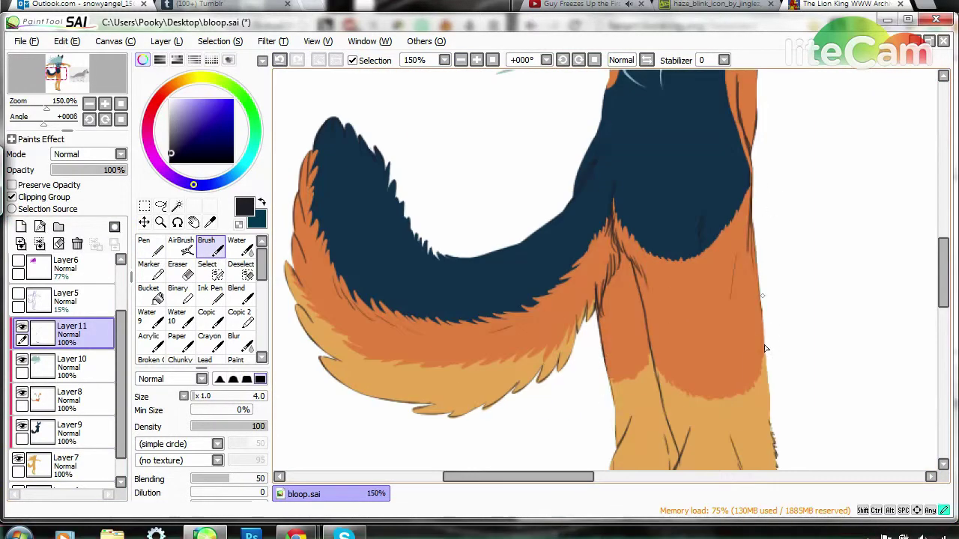
{"action": "scroll", "coordinate": [765, 347], "scroll_direction": "up", "scroll_amount": 3}
{"action": "key", "text": "e"}
{"action": "left_click", "coordinate": [206, 247]}
{"action": "scroll", "coordinate": [599, 299], "scroll_direction": "up", "scroll_amount": 3}
{"action": "scroll", "coordinate": [600, 300], "scroll_direction": "right", "scroll_amount": 5}
Try releasing the hair layer, Layer10, from its clipping group and hiding Layer11, Layer8 and Layer9
{"action": "left_click", "coordinate": [72, 367]}
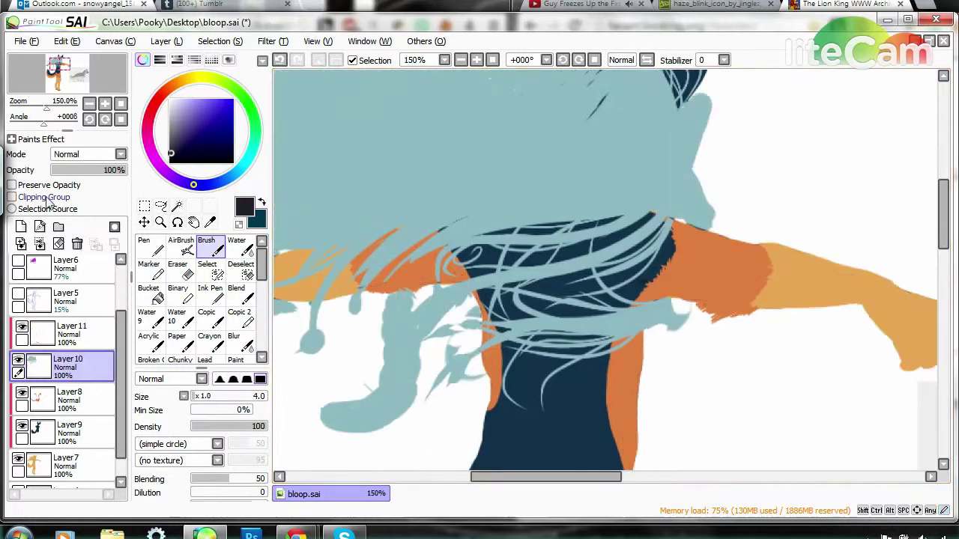
{"action": "left_click", "coordinate": [22, 330]}
{"action": "left_click", "coordinate": [22, 392]}
{"action": "left_click", "coordinate": [21, 425]}
{"action": "key", "text": "minus"}
{"action": "key", "text": "minus"}
{"action": "key", "text": "minus"}
{"action": "key", "text": "minus"}
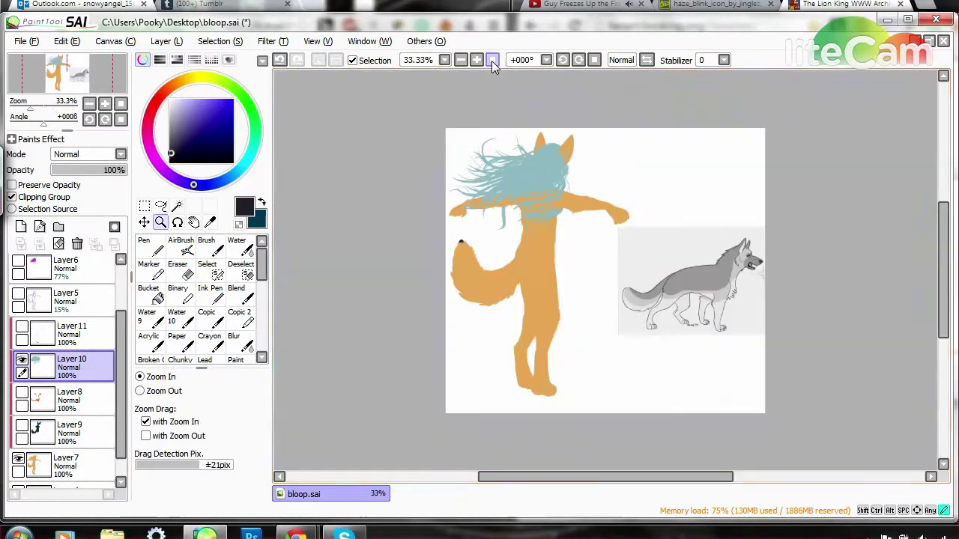
Try duplicating Layer7 and filling the copy with white using the Bucket beneath the hair and marking layers
{"action": "left_click", "coordinate": [65, 462]}
{"action": "right_click", "coordinate": [66, 462]}
{"action": "left_click", "coordinate": [173, 90]}
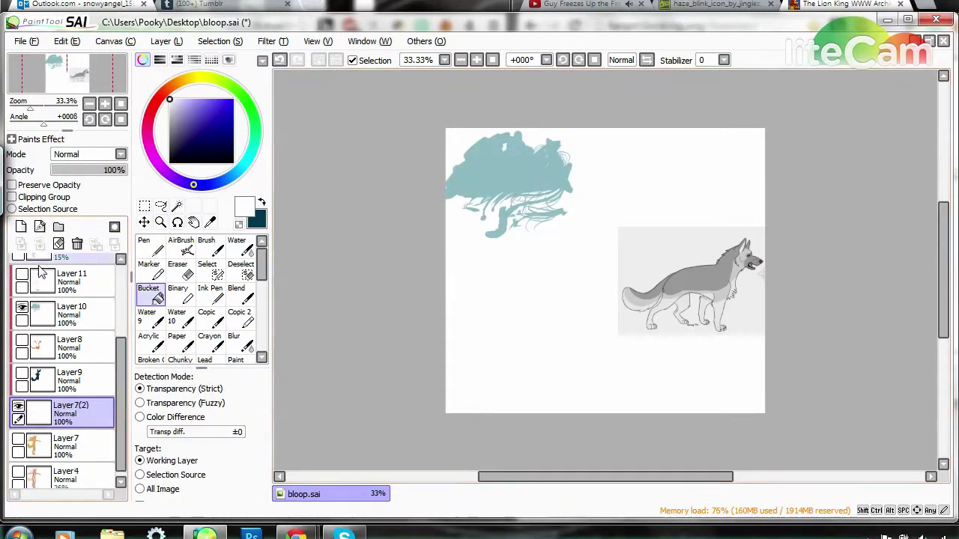
{"action": "key", "text": "ctrl+y"}
{"action": "key", "text": "ctrl+z"}
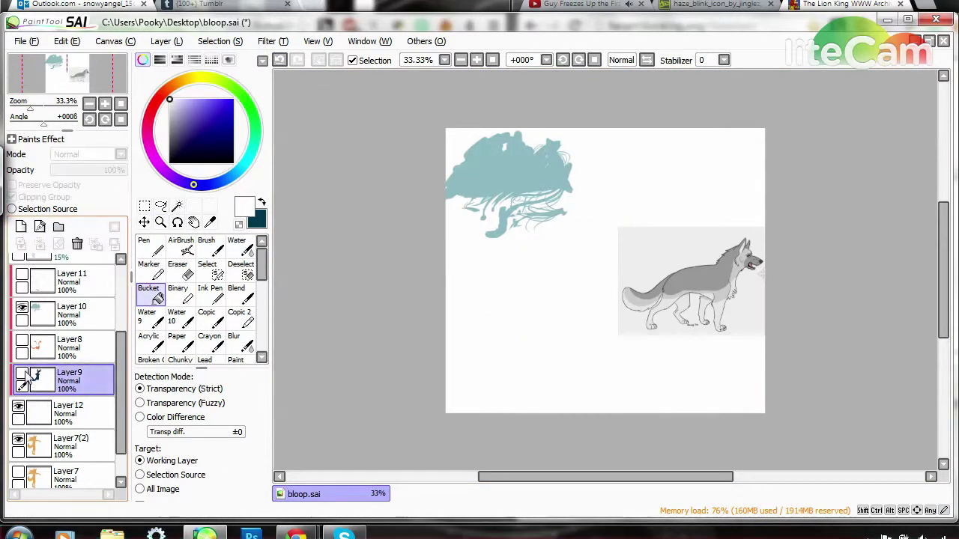
{"action": "key", "text": "ctrl+y"}
{"action": "key", "text": "ctrl+y"}
{"action": "key", "text": "ctrl+z"}
{"action": "key", "text": "ctrl+z"}
{"action": "key", "text": "ctrl+z"}
{"action": "key", "text": "ctrl+z"}
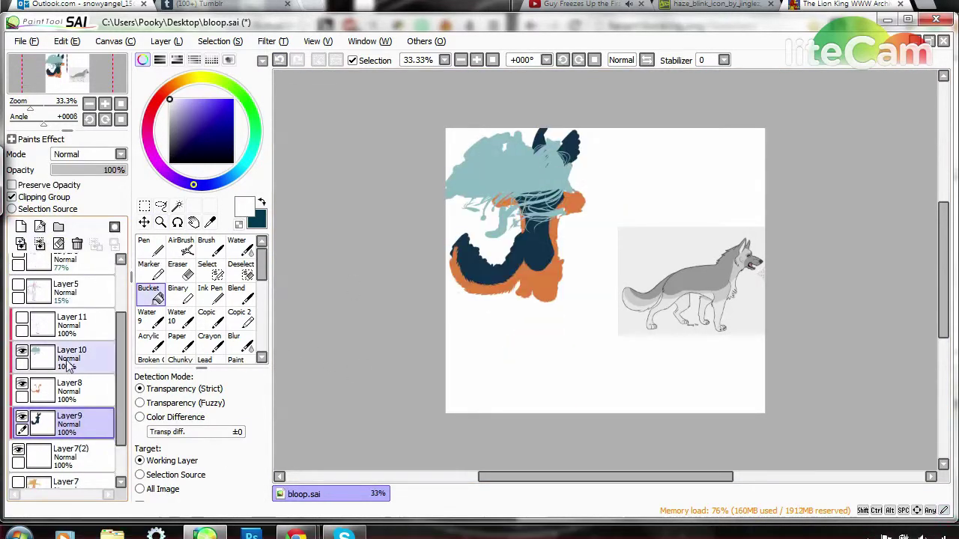
Try darkening a duplicate of the hair layer with Hue and Saturation and erasing parts of it with the size 45 Eraser
{"action": "key", "text": "ctrl+y"}
{"action": "key", "text": "ctrl+y"}
{"action": "key", "text": "ctrl+y"}
{"action": "key", "text": "ctrl+y"}
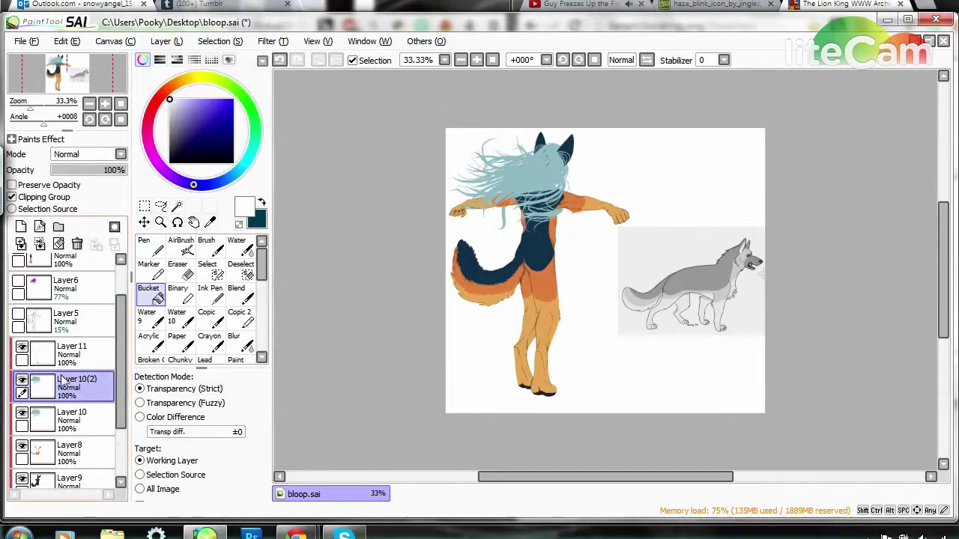
{"action": "key", "text": "ctrl+y"}
{"action": "key", "text": "ctrl+z"}
{"action": "key", "text": "ctrl+u"}
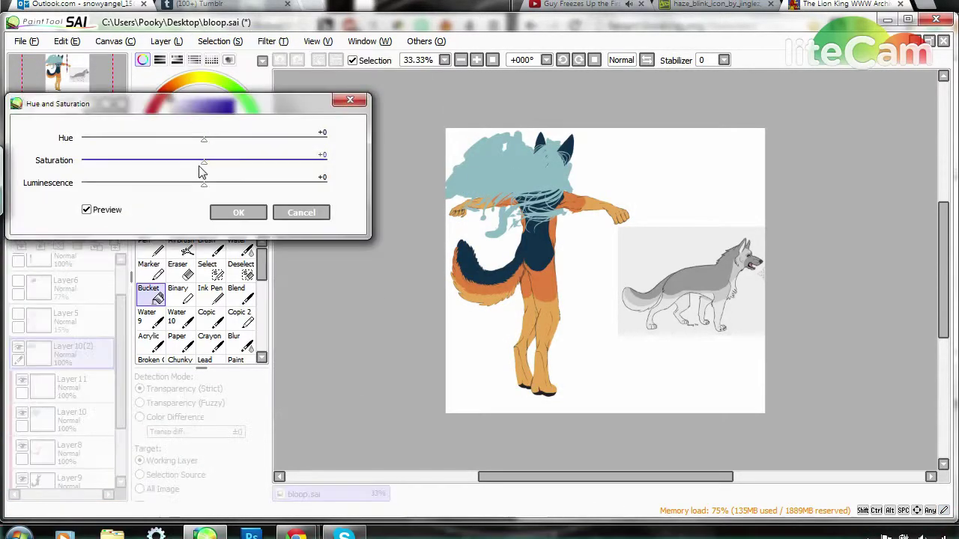
{"action": "key", "text": "Escape"}
{"action": "key", "text": "ctrl+y"}
{"action": "key", "text": "e"}
{"action": "left_click_drag", "start_coordinate": [524, 225], "coordinate": [567, 257]}
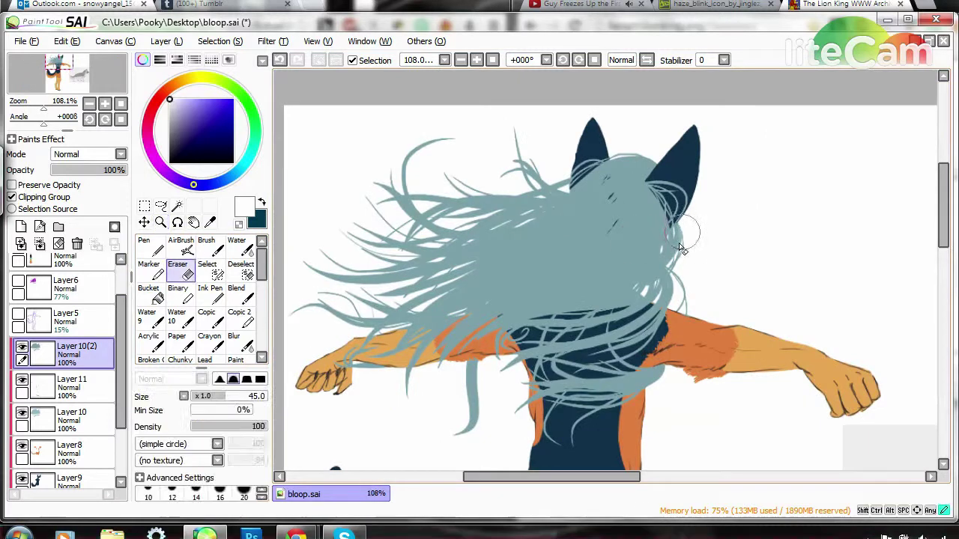
{"action": "left_click", "coordinate": [279, 60]}
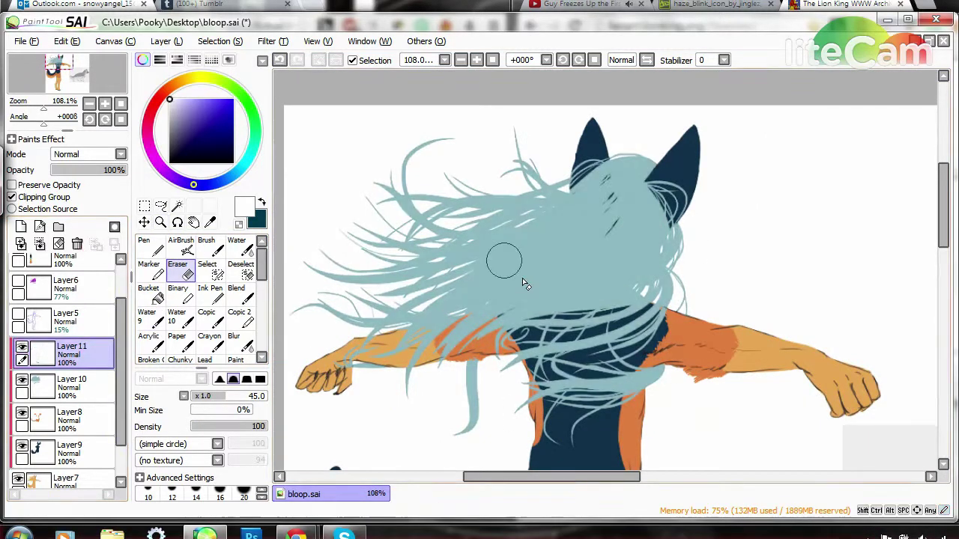
Try drawing near-black strand lines over the lower hair locks on a new clipped layer with the size 4 Brush
{"action": "scroll", "coordinate": [502, 257], "scroll_direction": "down", "scroll_amount": 3}
{"action": "left_click", "coordinate": [21, 226]}
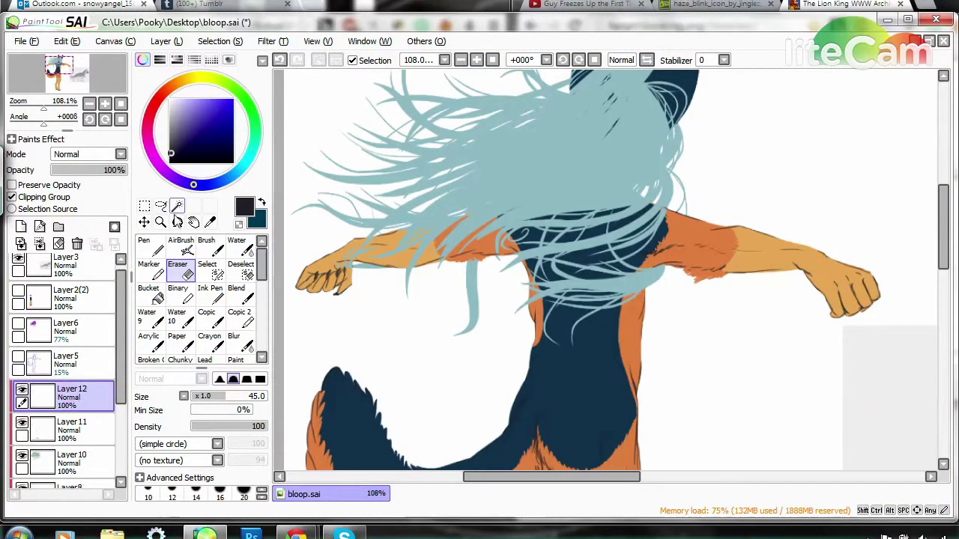
{"action": "key", "text": "alt+Tab"}
{"action": "left_click", "coordinate": [620, 157]}
{"action": "key", "text": "alt+Tab"}
{"action": "key", "text": "b"}
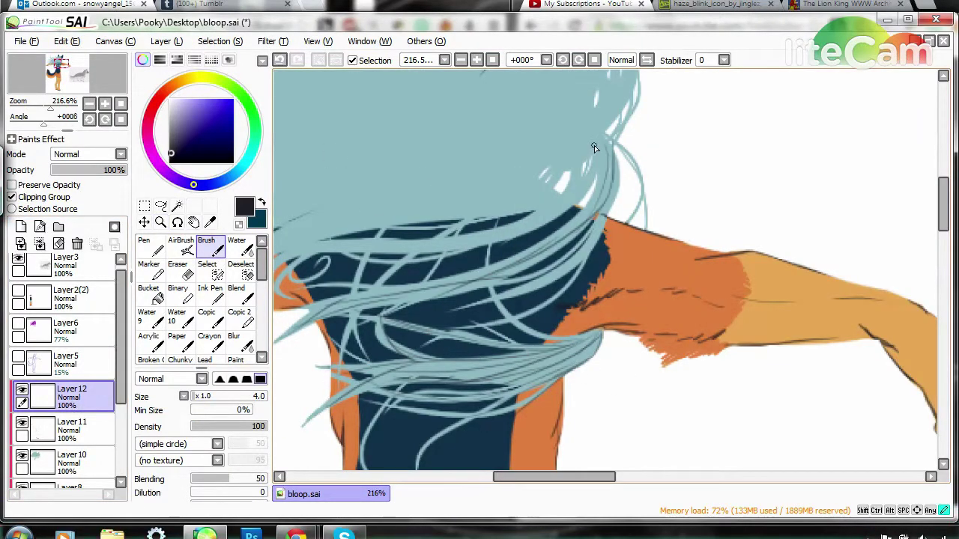
{"action": "key", "text": "ctrl+z"}
{"action": "key", "text": "ctrl+0"}
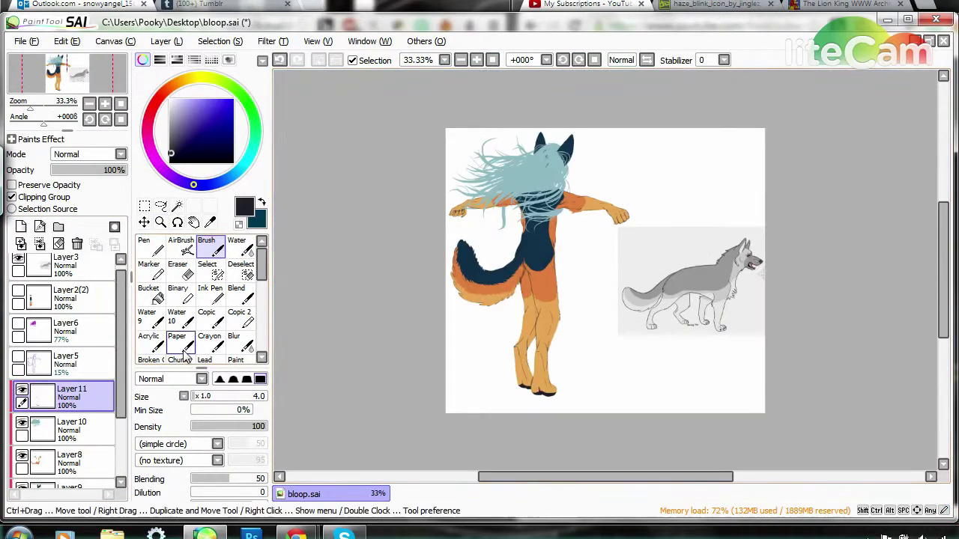
Delete the reference and sketch layers Layer3, Layer2(2), Layer6 and Layer5
{"action": "key", "text": "ctrl+z"}
{"action": "key", "text": "ctrl+z"}
{"action": "key", "text": "ctrl+z"}
{"action": "key", "text": "ctrl+z"}
{"action": "key", "text": "ctrl+z"}
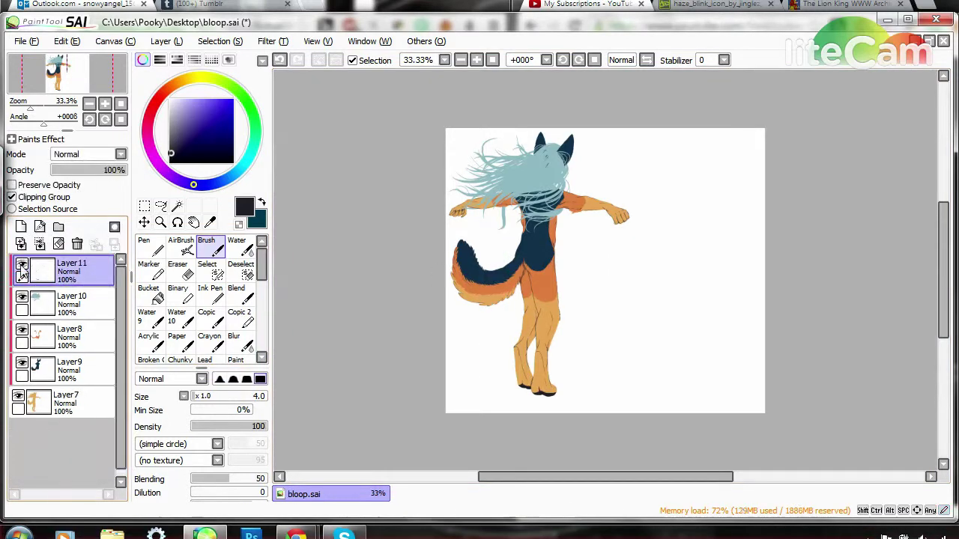
Lightly fade the detail lines on Layer11 with the Eraser at size 350 and density 19
{"action": "left_click", "coordinate": [186, 275]}
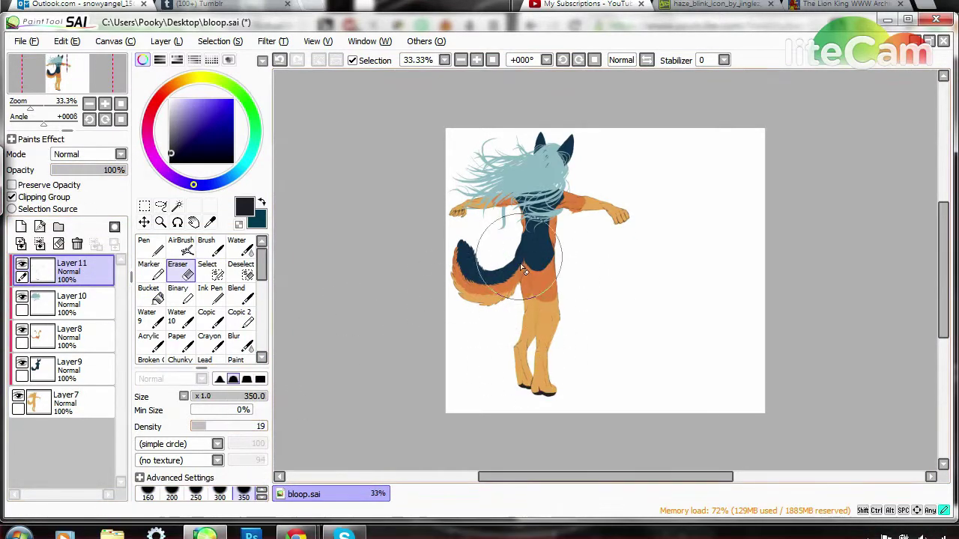
{"action": "scroll", "coordinate": [525, 271], "scroll_direction": "up", "scroll_amount": 5}
{"action": "scroll", "coordinate": [439, 215], "scroll_direction": "up", "scroll_amount": 5}
{"action": "scroll", "coordinate": [631, 167], "scroll_direction": "down", "scroll_amount": 1}
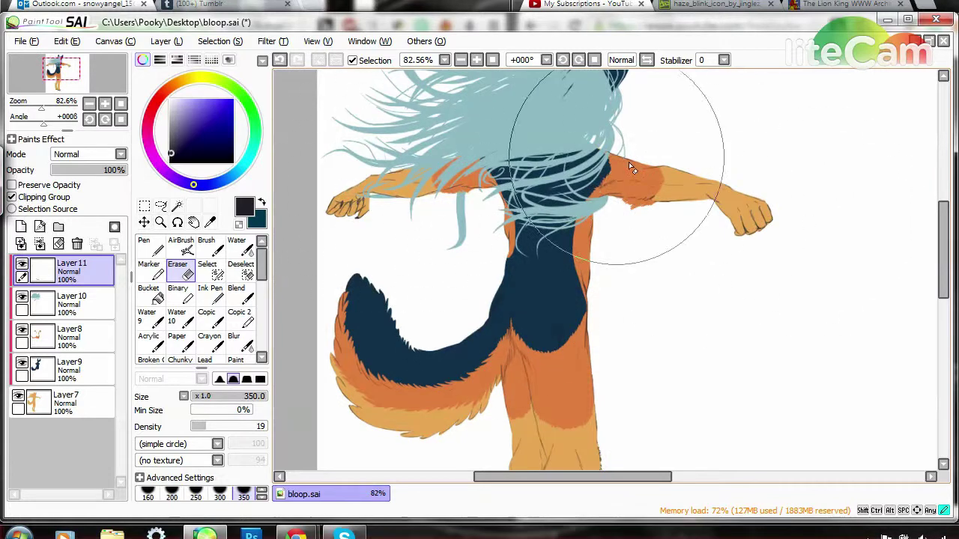
Add a new layer beneath Layer7 and cover it with navy using the AirBrush at size 500
{"action": "scroll", "coordinate": [628, 161], "scroll_direction": "down", "scroll_amount": 3}
{"action": "left_click", "coordinate": [20, 227]}
{"action": "left_click", "coordinate": [482, 267], "text": "alt"}
{"action": "left_click", "coordinate": [181, 245]}
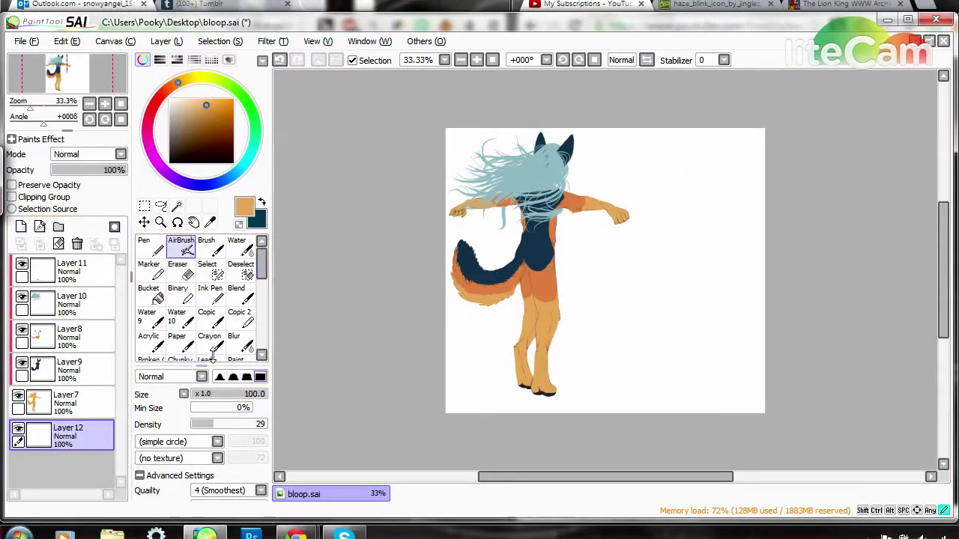
{"action": "left_click_drag", "start_coordinate": [213, 365], "coordinate": [202, 251]}
{"action": "left_click", "coordinate": [195, 486]}
{"action": "key", "text": "x"}
{"action": "mouse_move", "coordinate": [487, 337]}
{"action": "left_mouse_down"}
{"action": "mouse_move", "coordinate": [545, 396]}
{"action": "mouse_move", "coordinate": [407, 342]}
{"action": "mouse_move", "coordinate": [711, 262]}
{"action": "left_mouse_up"}
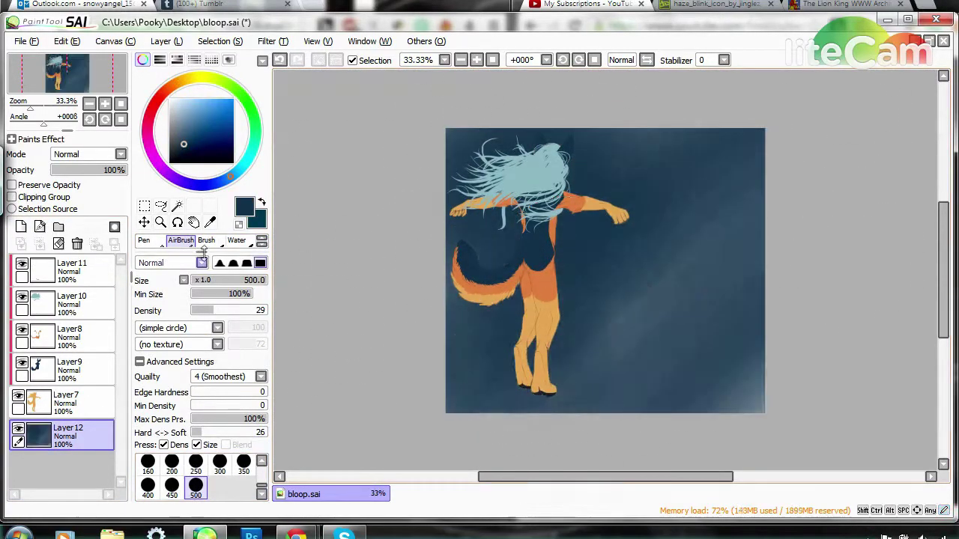
Airbrush a lighter teal glow diagonally across the background and darken its right side and corners
{"action": "key", "text": "x"}
{"action": "mouse_move", "coordinate": [481, 97]}
{"action": "left_mouse_down"}
{"action": "mouse_move", "coordinate": [547, 396]}
{"action": "mouse_move", "coordinate": [685, 161]}
{"action": "mouse_move", "coordinate": [682, 129]}
{"action": "mouse_move", "coordinate": [567, 100]}
{"action": "mouse_move", "coordinate": [764, 128]}
{"action": "mouse_move", "coordinate": [734, 165]}
{"action": "left_mouse_up"}
{"action": "key", "text": "x"}
{"action": "key", "text": "x"}
{"action": "key", "text": "x"}
Add a new layer above all the others and ready the Pen with white at size 50
{"action": "left_click", "coordinate": [143, 240]}
{"action": "left_click", "coordinate": [20, 226]}
{"action": "key", "text": "w"}
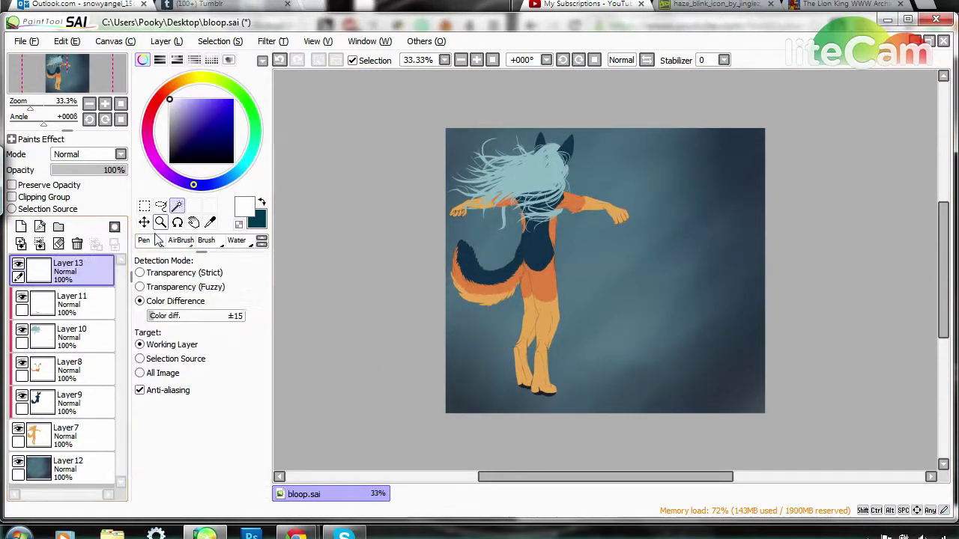
{"action": "left_click", "coordinate": [149, 240]}
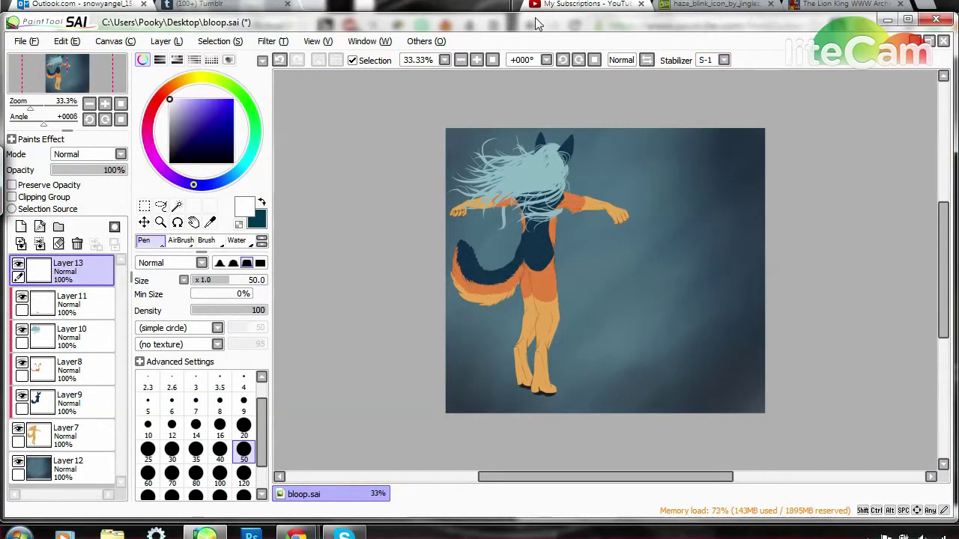
Switch to the browser and look through the lyrics of "Demons" by Imagine Dragons
{"action": "left_click", "coordinate": [742, 6]}
{"action": "left_click", "coordinate": [591, 4]}
{"action": "scroll", "coordinate": [678, 131], "scroll_direction": "up", "scroll_amount": 3}
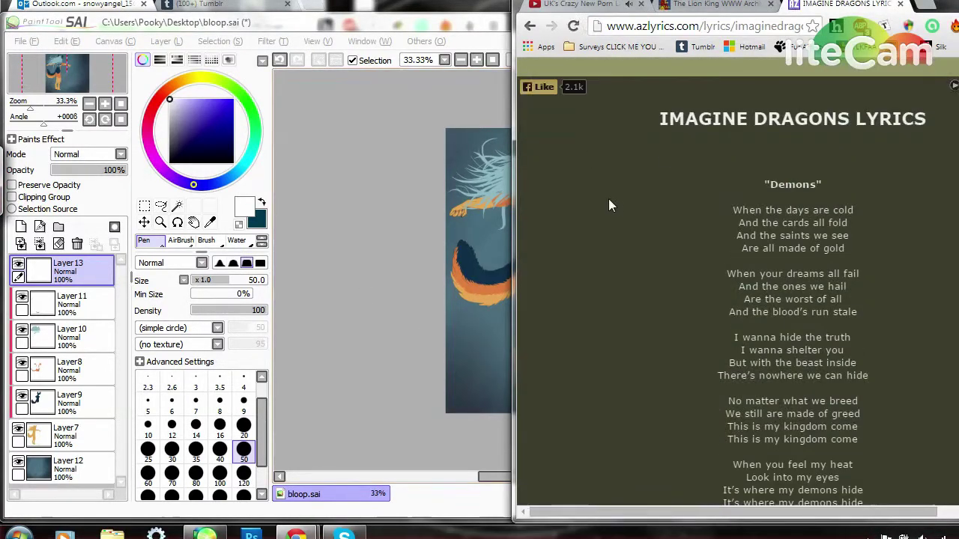
{"action": "scroll", "coordinate": [625, 199], "scroll_direction": "down", "scroll_amount": 3}
{"action": "key", "text": "alt+Tab"}
{"action": "left_click", "coordinate": [684, 420]}
{"action": "left_click", "coordinate": [150, 246]}
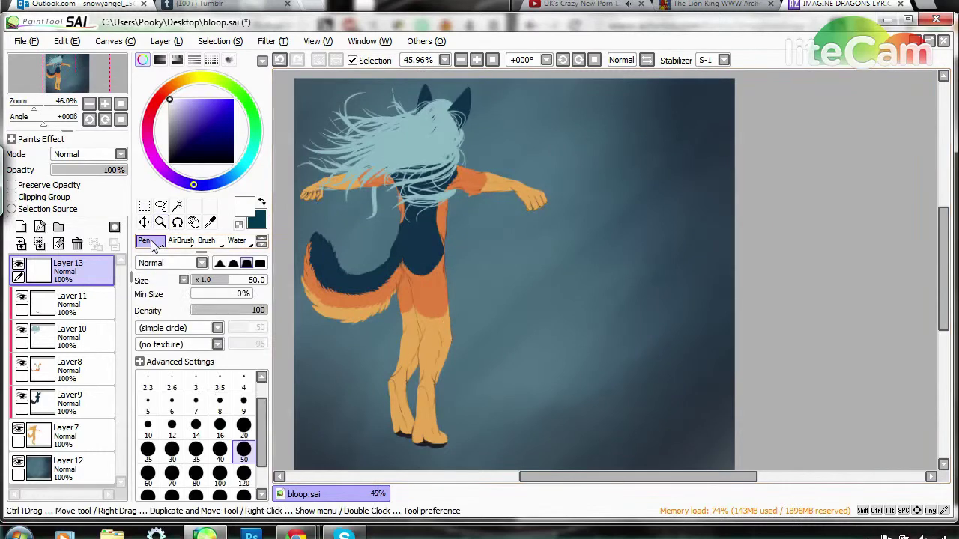
Look up Jimi Hendrix's "Purple Haze" lyrics in the browser and handwrite "Purple haze" in white beside the head
{"action": "key", "text": "alt+Tab"}
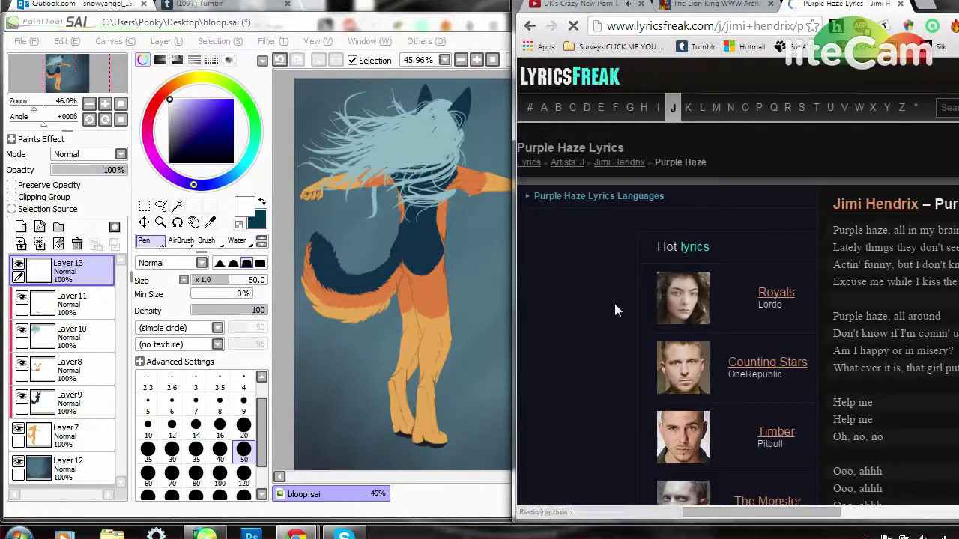
{"action": "left_click_drag", "start_coordinate": [832, 512], "coordinate": [909, 510]}
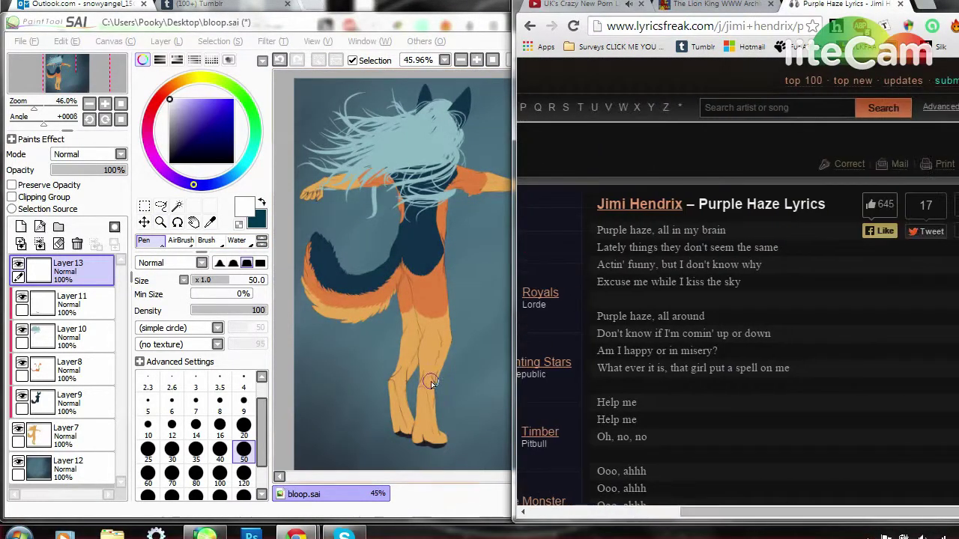
{"action": "left_click", "coordinate": [423, 386]}
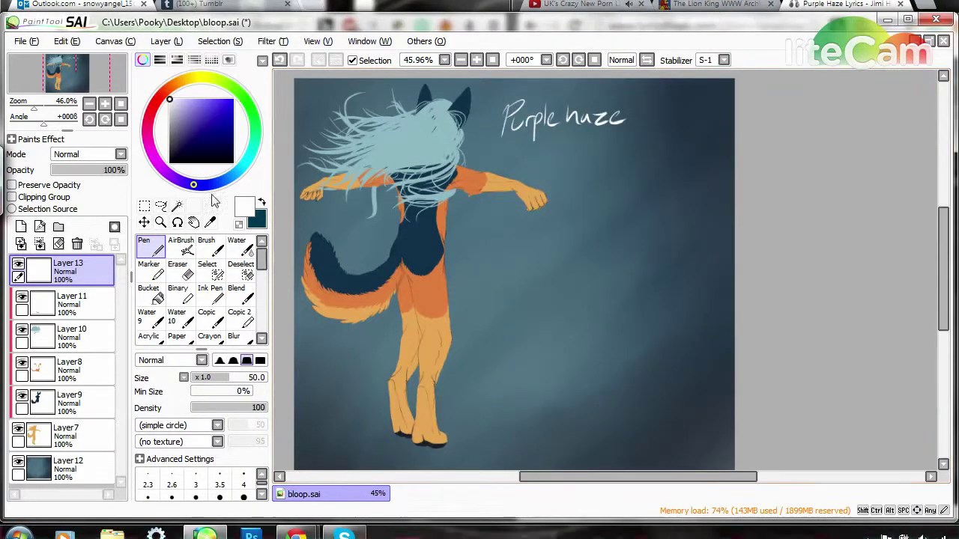
Enlarge the "Purple haze" lettering, tilt it diagonally upward across the figure and background, and fade its layer to 28% opacity
{"action": "key", "text": "ctrl+t"}
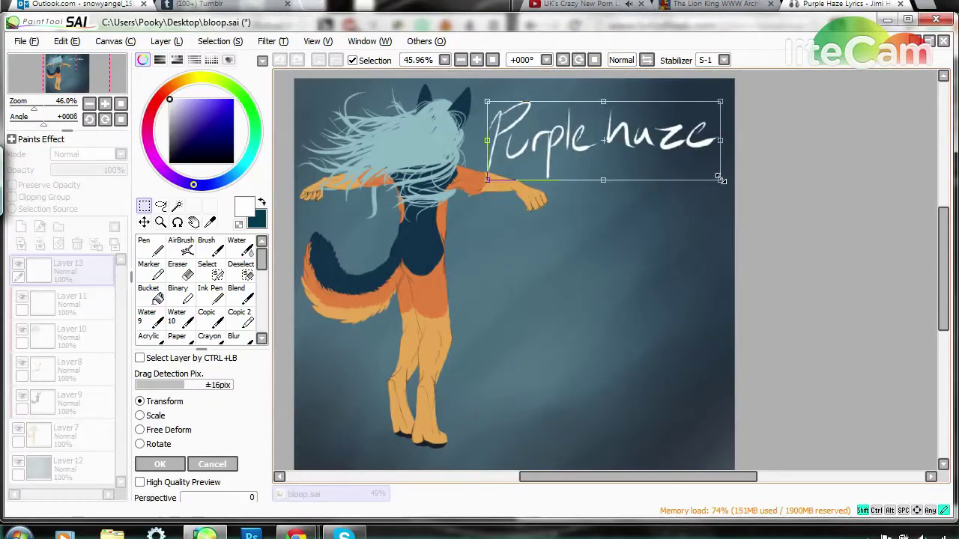
{"action": "key", "text": "Return"}
{"action": "left_click", "coordinate": [71, 170]}
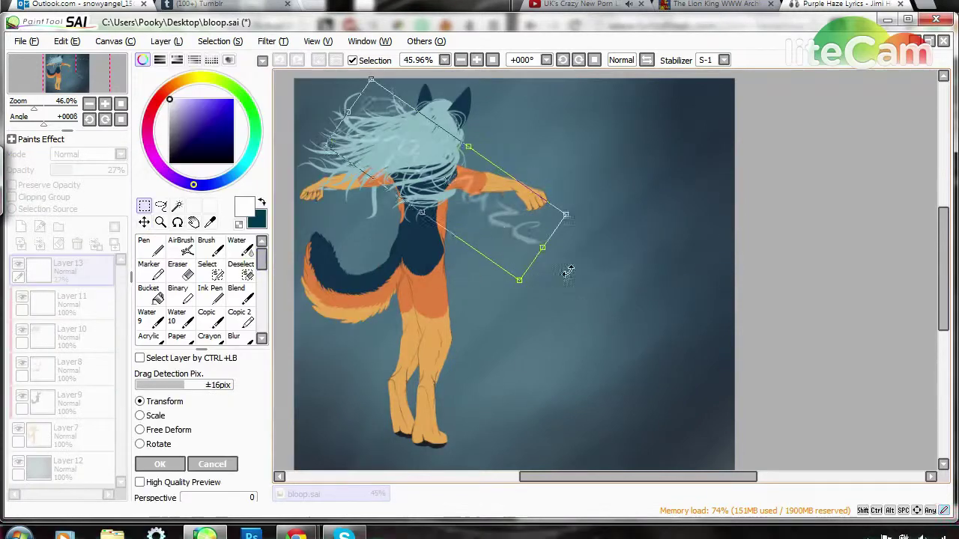
{"action": "left_click_drag", "start_coordinate": [567, 272], "coordinate": [670, 455]}
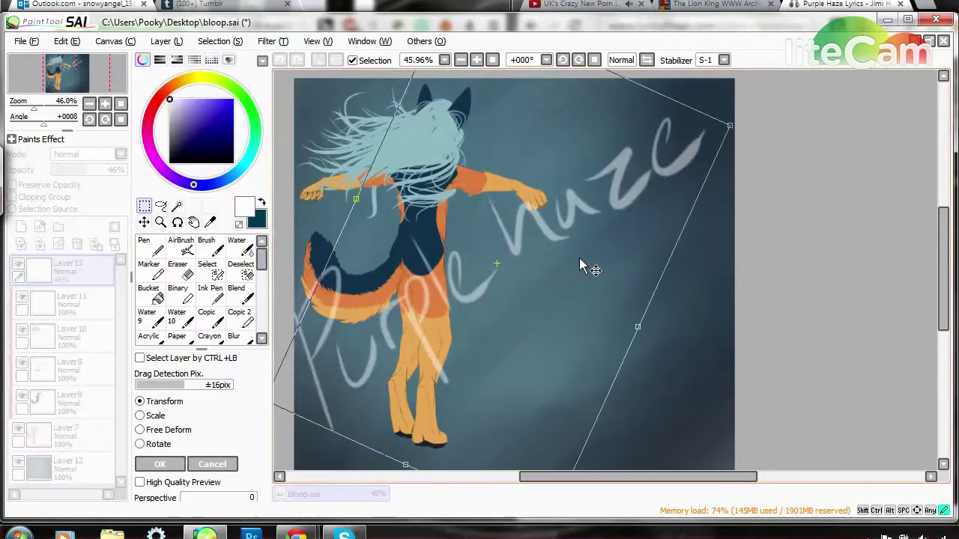
{"action": "key", "text": "Return"}
Handwrite the artist's web address and a signature monogram in white on two new layers, faded to 19% and 36% opacity
{"action": "left_click", "coordinate": [21, 226]}
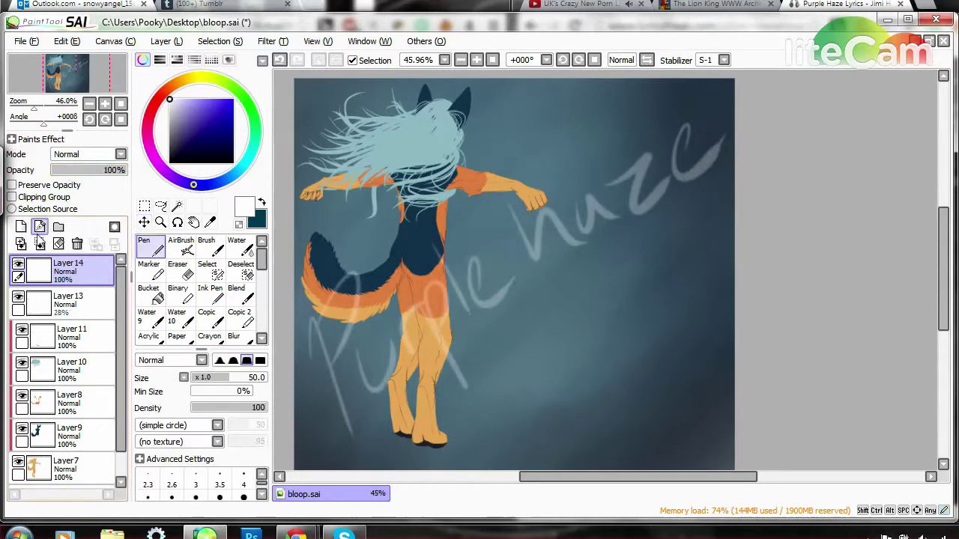
{"action": "left_click", "coordinate": [161, 222]}
{"action": "left_click", "coordinate": [450, 263]}
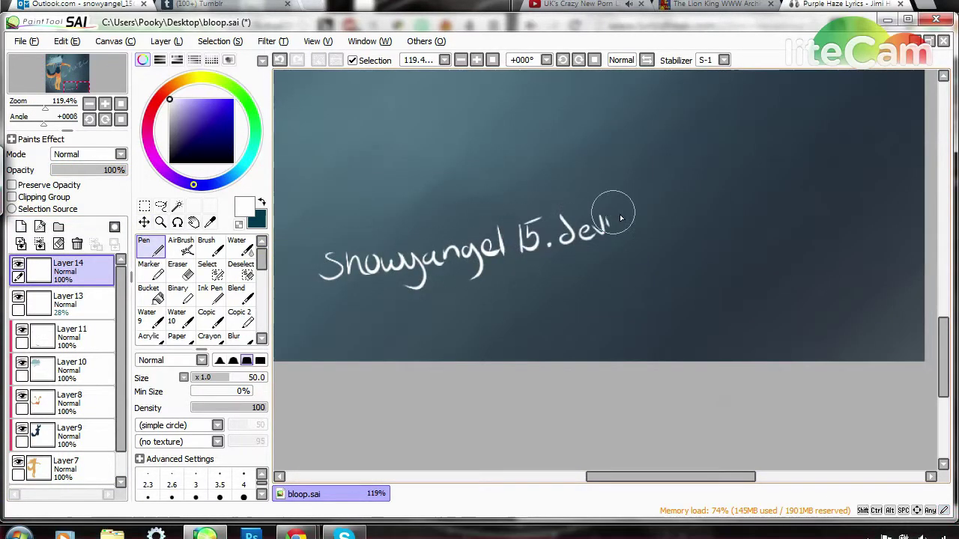
{"action": "left_click", "coordinate": [71, 172]}
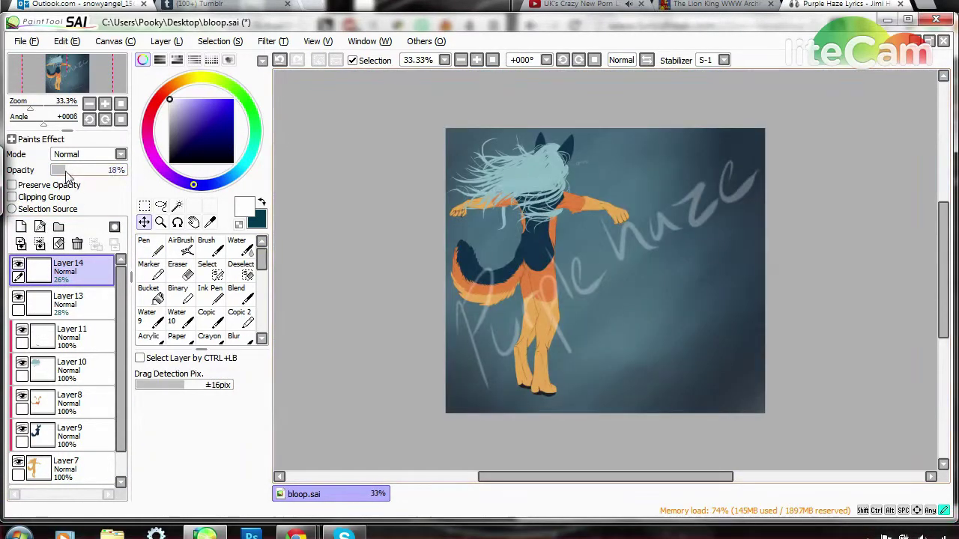
{"action": "left_click", "coordinate": [21, 226]}
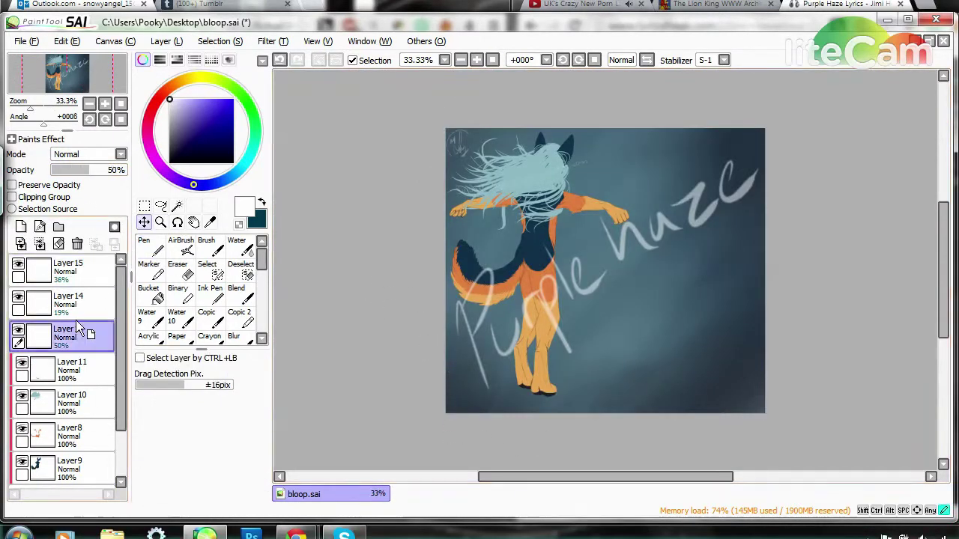
Centre the merged figure without the lyric lettering and crop the canvas to a portrait frame around it
{"action": "left_click_drag", "start_coordinate": [527, 263], "coordinate": [590, 263]}
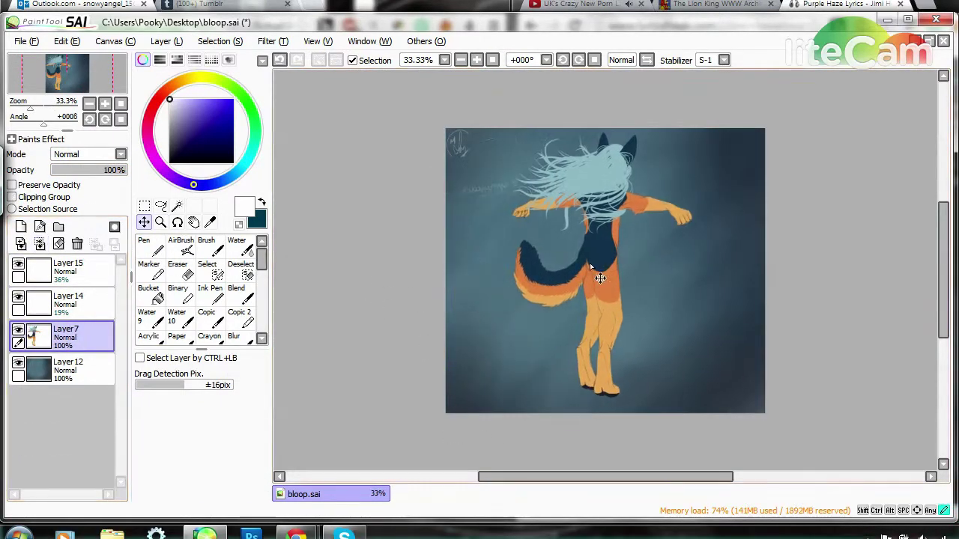
{"action": "left_click", "coordinate": [68, 268]}
{"action": "key", "text": "ctrl+t"}
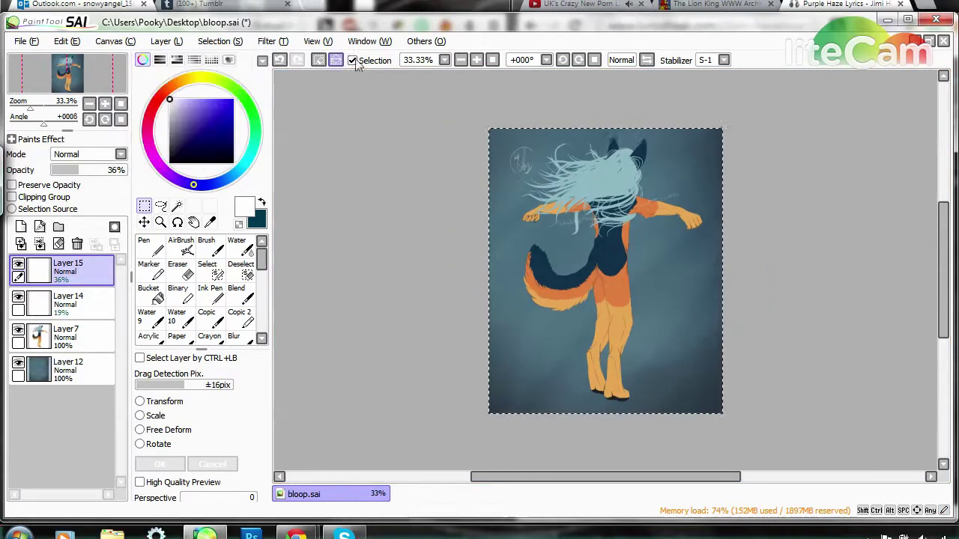
{"action": "left_click", "coordinate": [166, 42]}
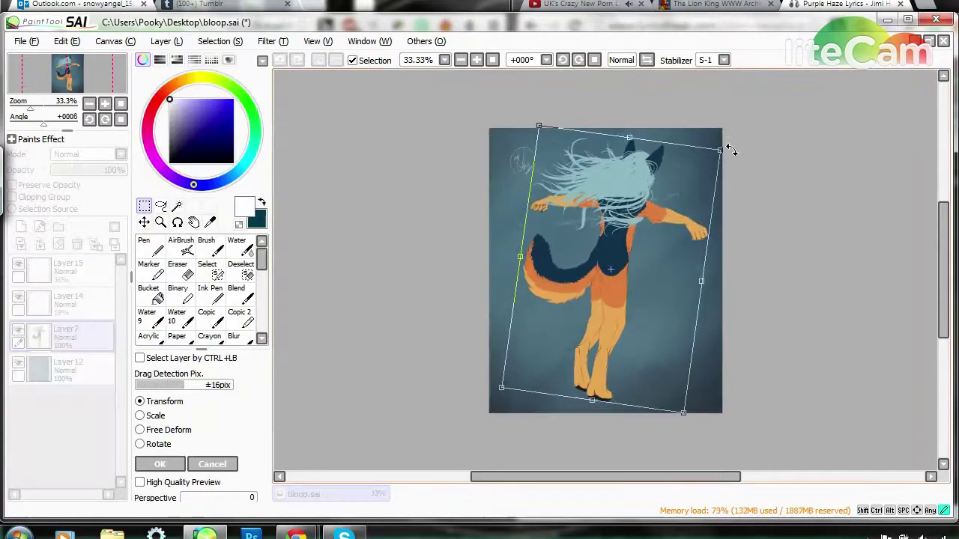
Handwrite "Thanks for watching" with a heart in red across the picture on a new top layer, using the Pen
{"action": "left_click", "coordinate": [20, 226]}
{"action": "left_click", "coordinate": [232, 100]}
{"action": "key", "text": "ctrl+d"}
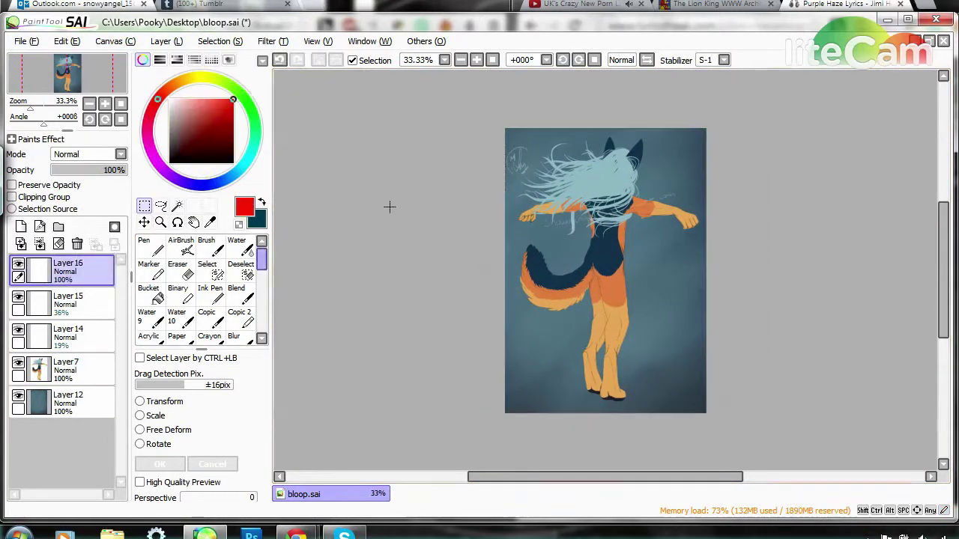
{"action": "left_click", "coordinate": [144, 245]}
{"action": "mouse_move", "coordinate": [516, 176]}
{"action": "left_mouse_down"}
{"action": "mouse_move", "coordinate": [578, 172]}
{"action": "mouse_move", "coordinate": [558, 236]}
{"action": "mouse_move", "coordinate": [577, 313]}
{"action": "mouse_move", "coordinate": [654, 249]}
{"action": "mouse_move", "coordinate": [638, 327]}
{"action": "left_mouse_up"}
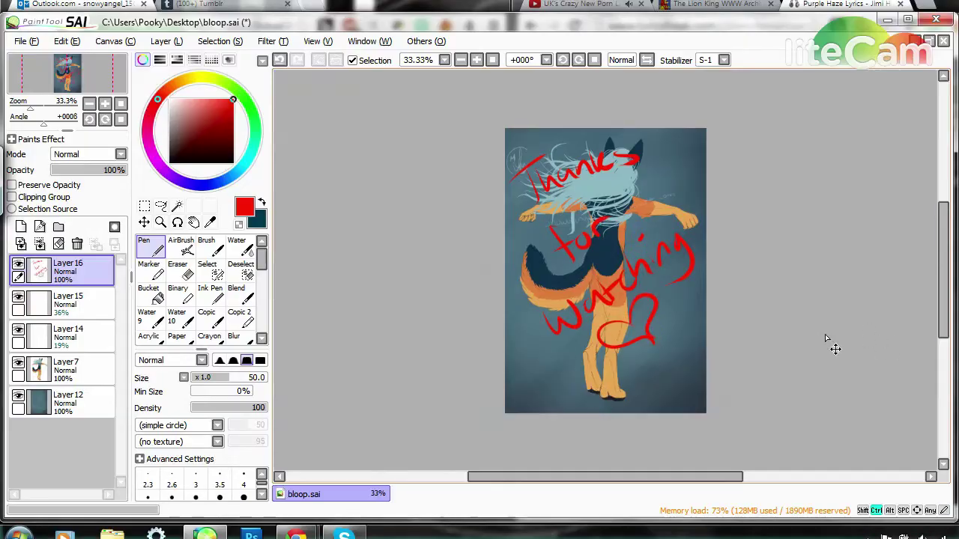